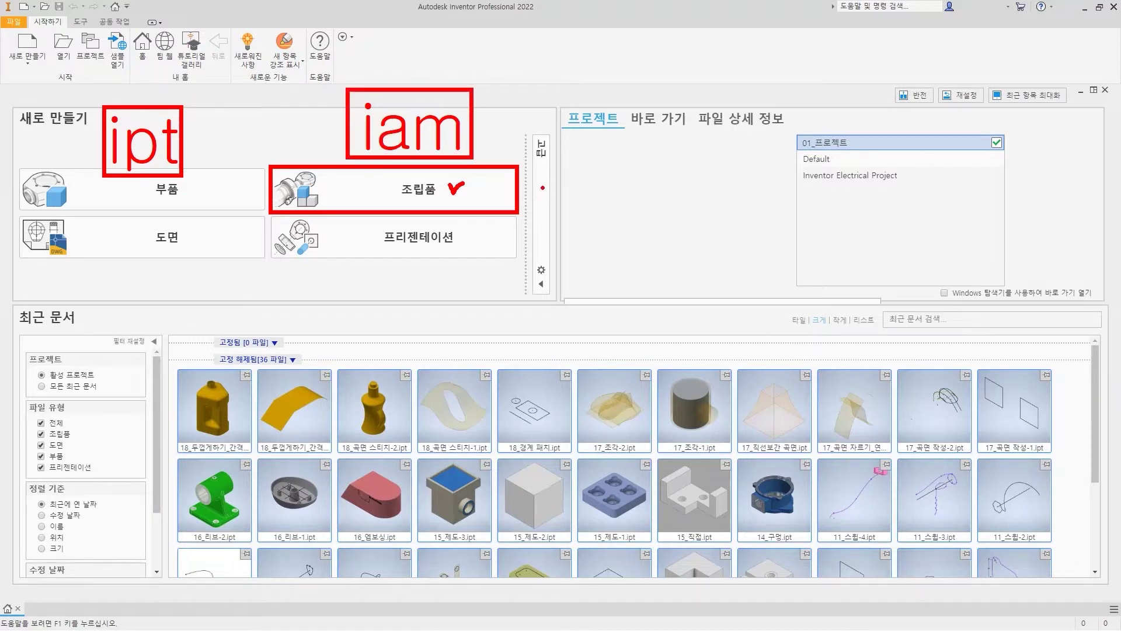
mouse_move(206, 134)
mouse_down()
mouse_move(307, 131)
mouse_move(292, 144)
mouse_up()
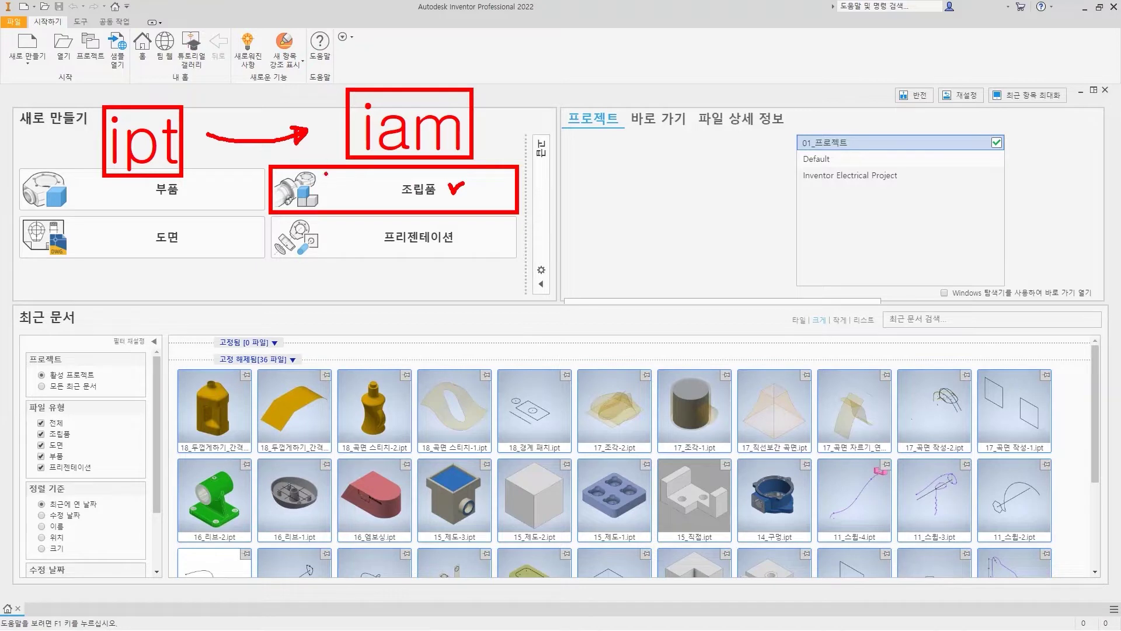
mouse_move(489, 115)
mouse_down()
mouse_move(497, 123)
mouse_move(503, 113)
mouse_up()
drag(147, 92, 168, 90)
drag(416, 65, 425, 76)
drag(425, 76, 438, 61)
mouse_move(200, 96)
mouse_down()
mouse_move(233, 79)
mouse_move(316, 87)
mouse_up()
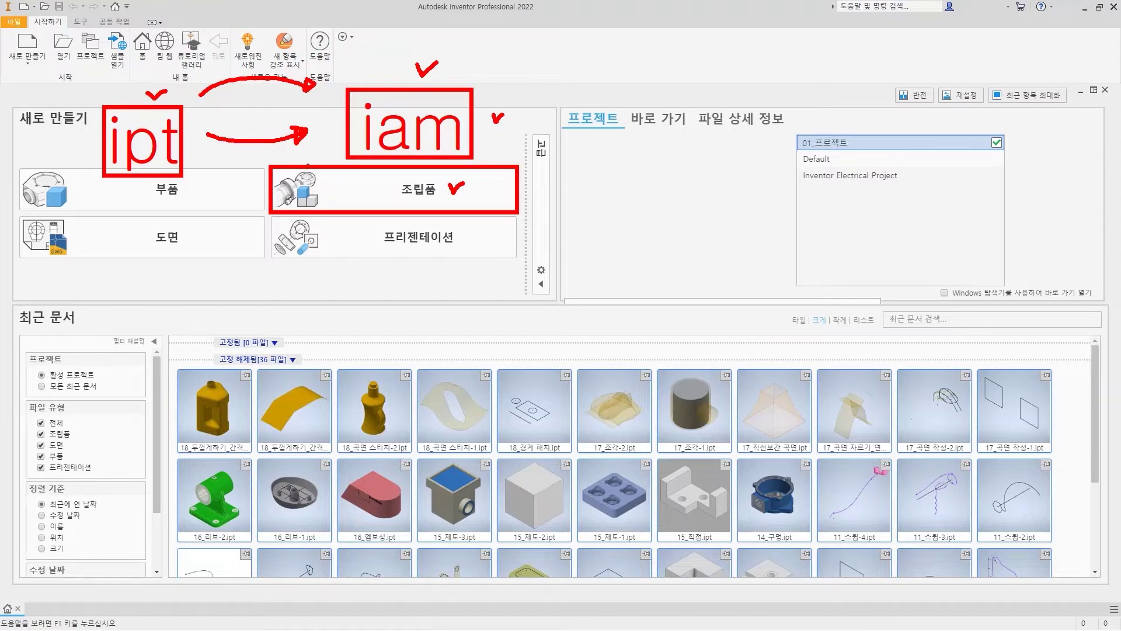
key(Escape)
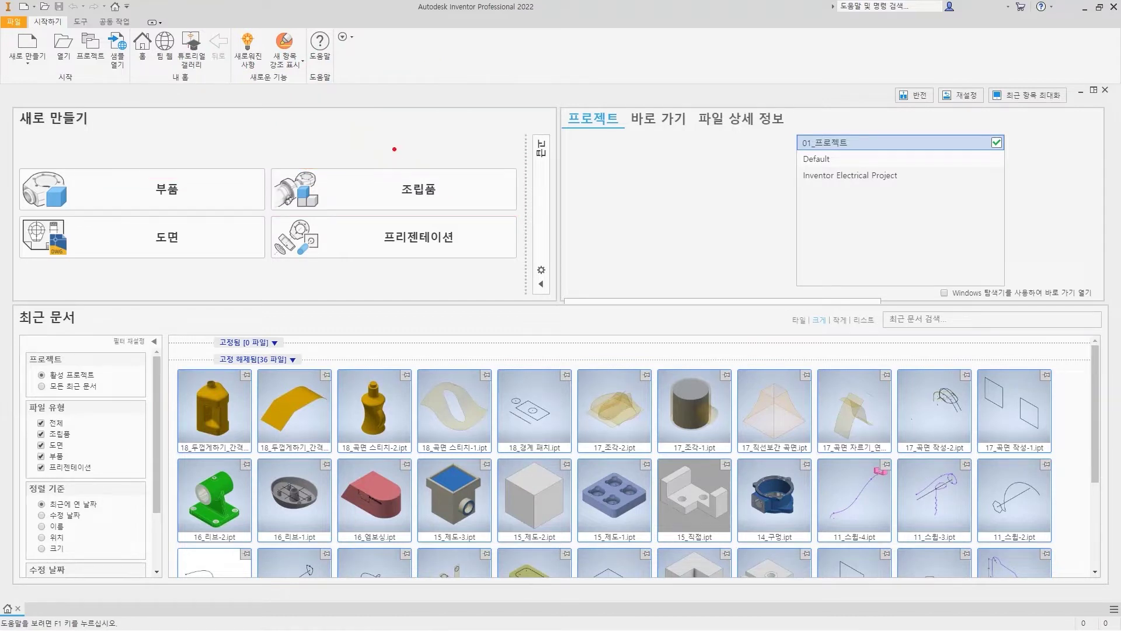
drag(1, 30, 49, 77)
key(Escape)
Open the template selection for creating a new file.
click(27, 46)
drag(522, 142, 510, 111)
drag(498, 165, 611, 165)
drag(506, 233, 632, 232)
drag(494, 215, 656, 284)
key(Escape)
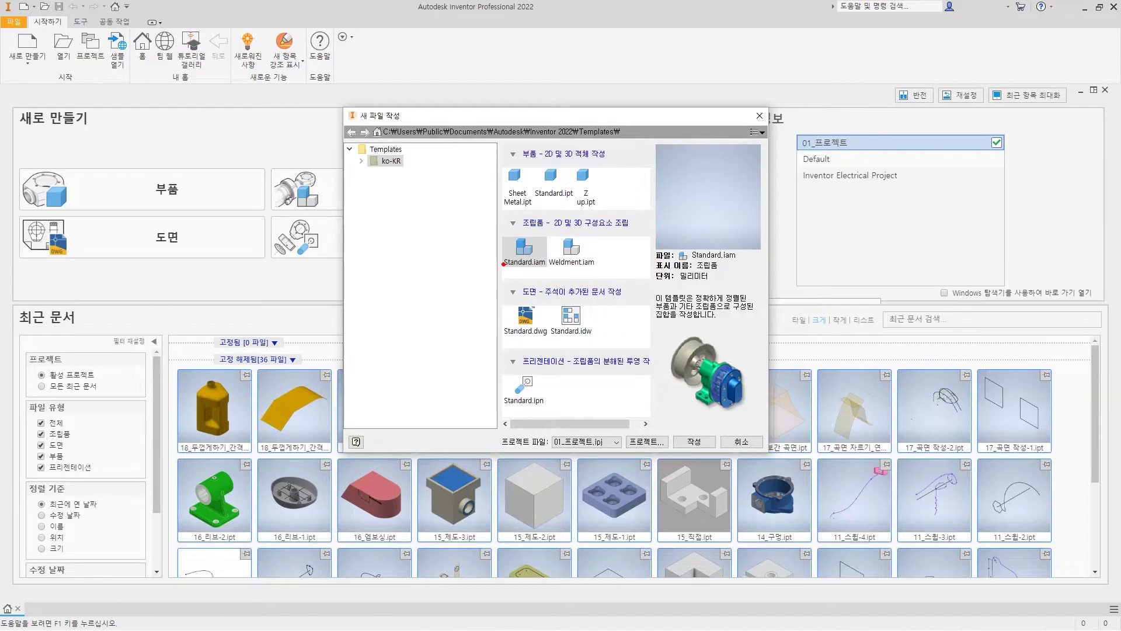
drag(504, 263, 460, 295)
drag(594, 263, 634, 300)
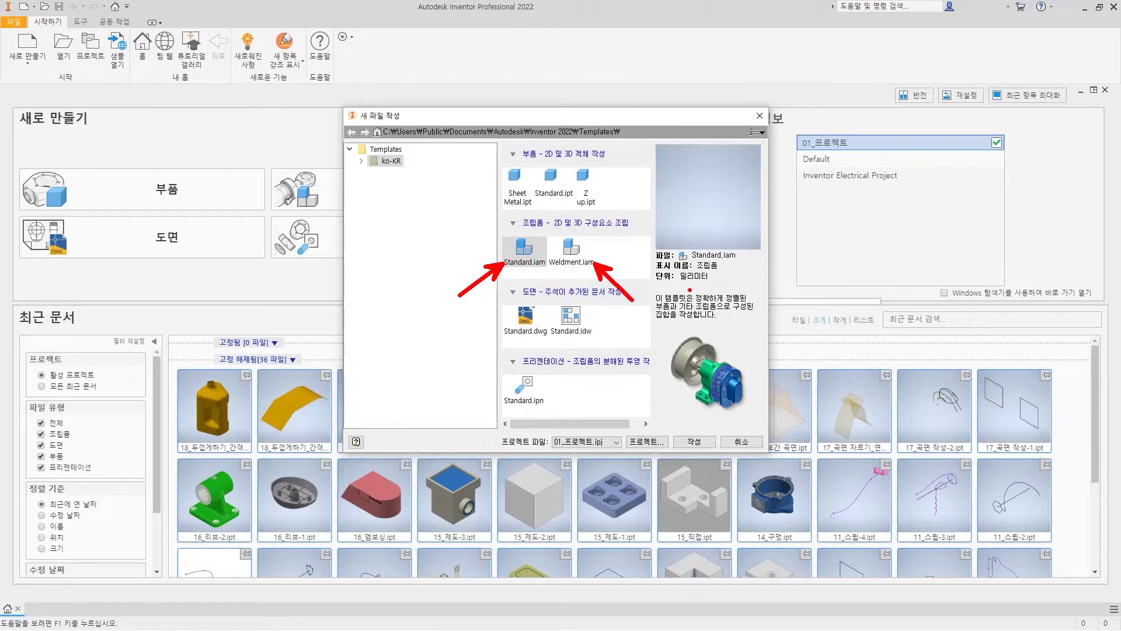
drag(535, 272, 564, 267)
key(Escape)
Compare the Standard.iam and Weldment.iam templates and create a new assembly from Standard.iam.
click(532, 255)
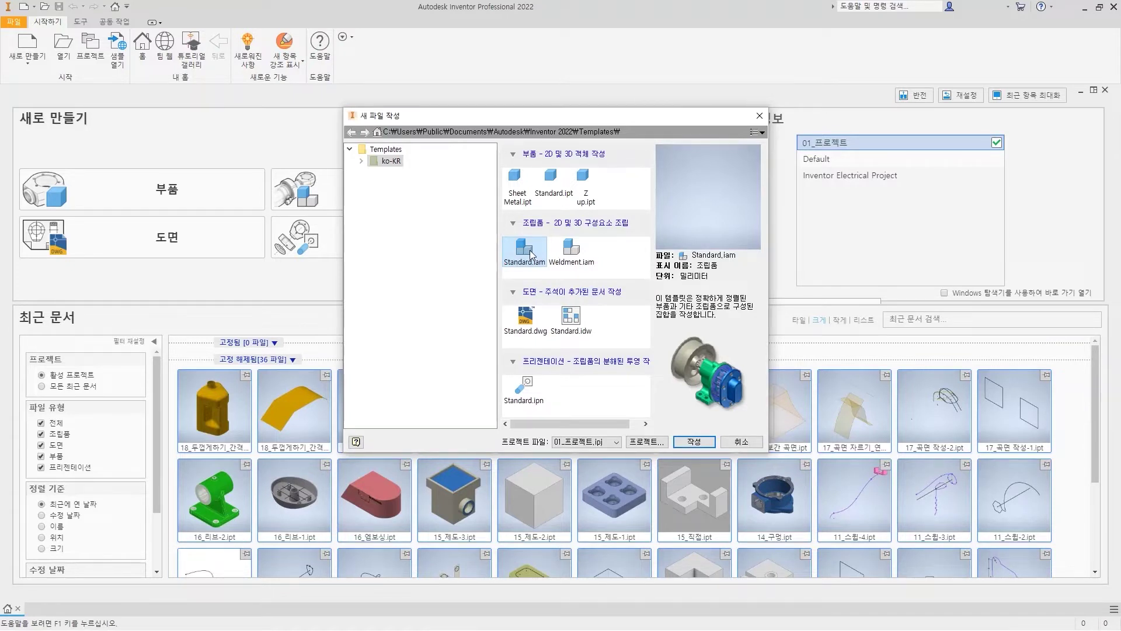
click(571, 250)
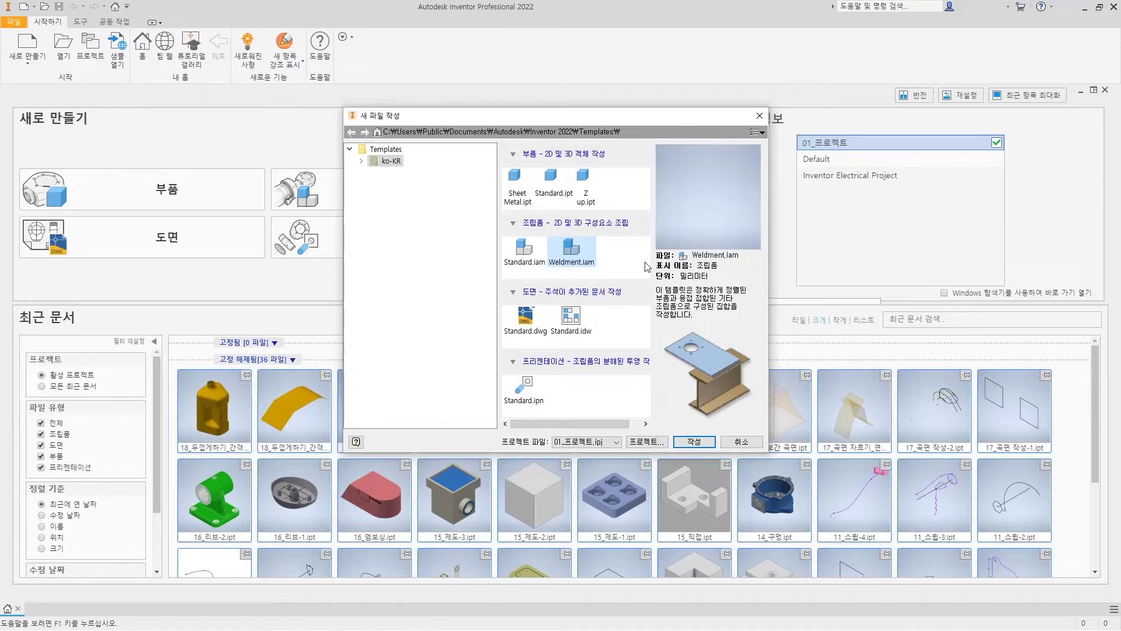
drag(522, 273, 565, 273)
mouse_move(598, 247)
mouse_down()
mouse_move(602, 255)
mouse_move(611, 242)
mouse_up()
mouse_move(498, 264)
mouse_down()
mouse_move(544, 234)
mouse_move(498, 270)
mouse_up()
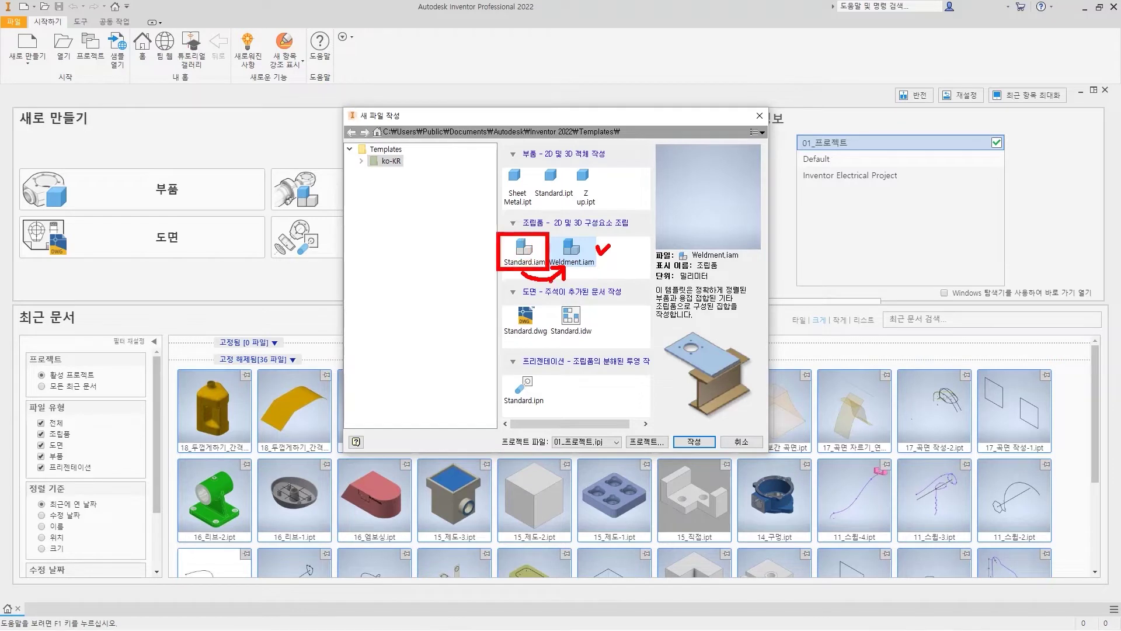
key(Escape)
click(523, 251)
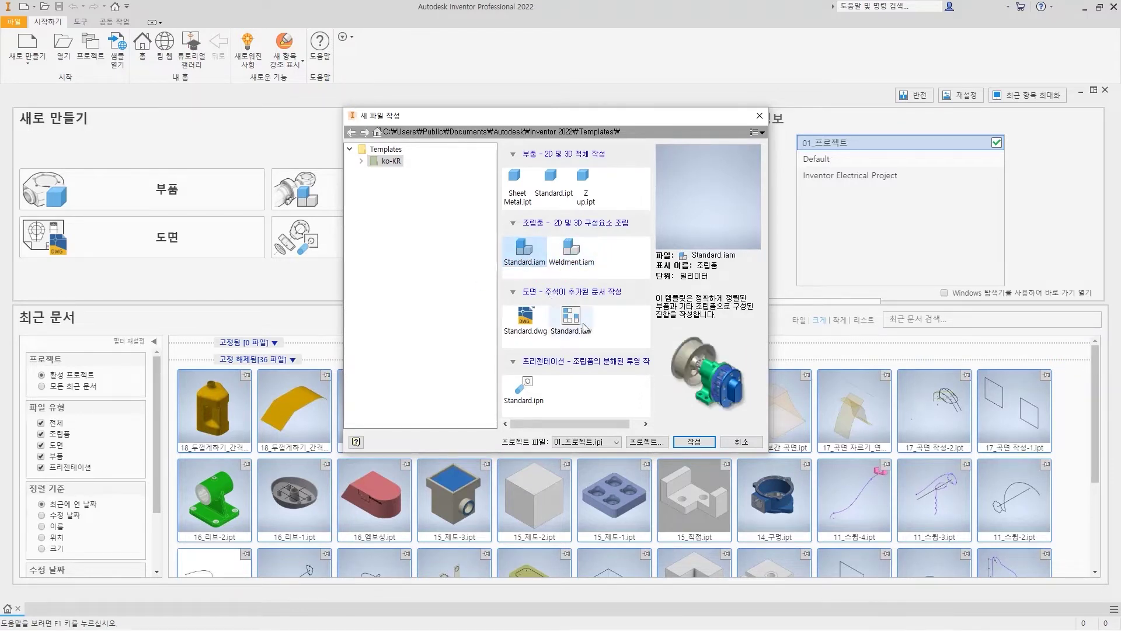
click(694, 441)
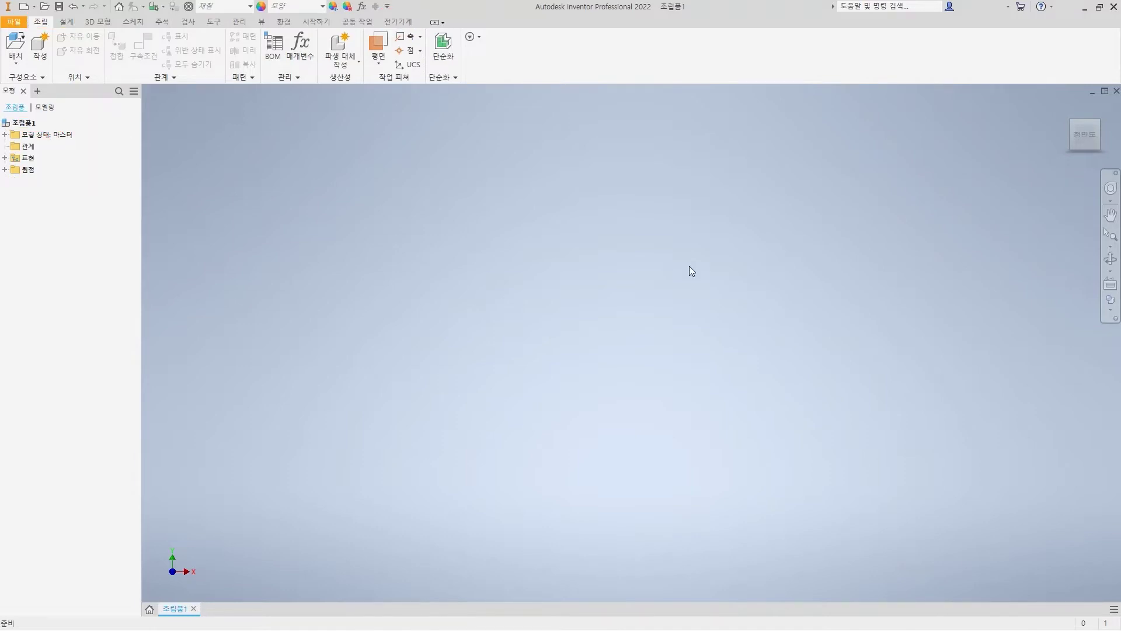
key(ctrl+2)
drag(159, 539, 211, 587)
drag(578, 342, 602, 345)
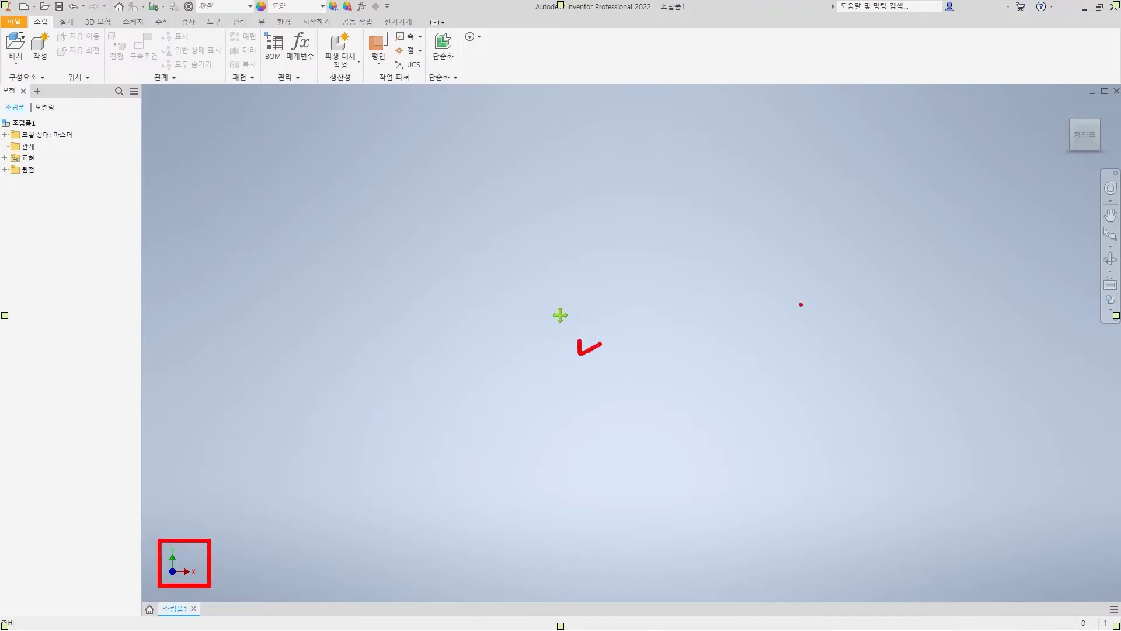
drag(1078, 141, 1023, 213)
key(Escape)
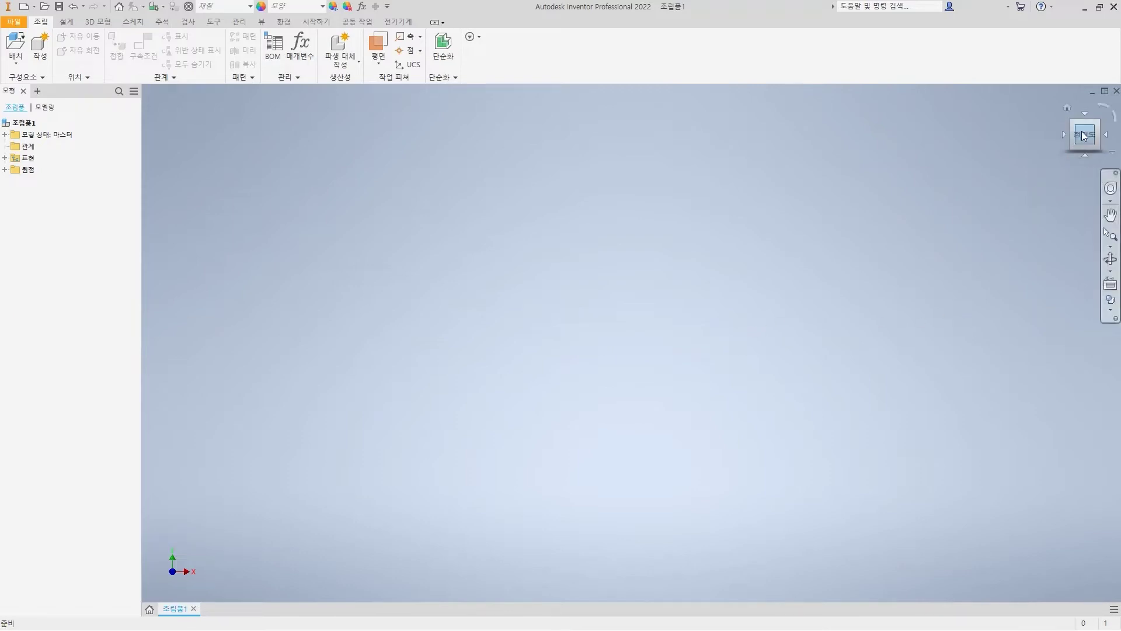
Set the current view as the ViewCube's top view (평면도) and return to the home view.
right_click(1081, 131)
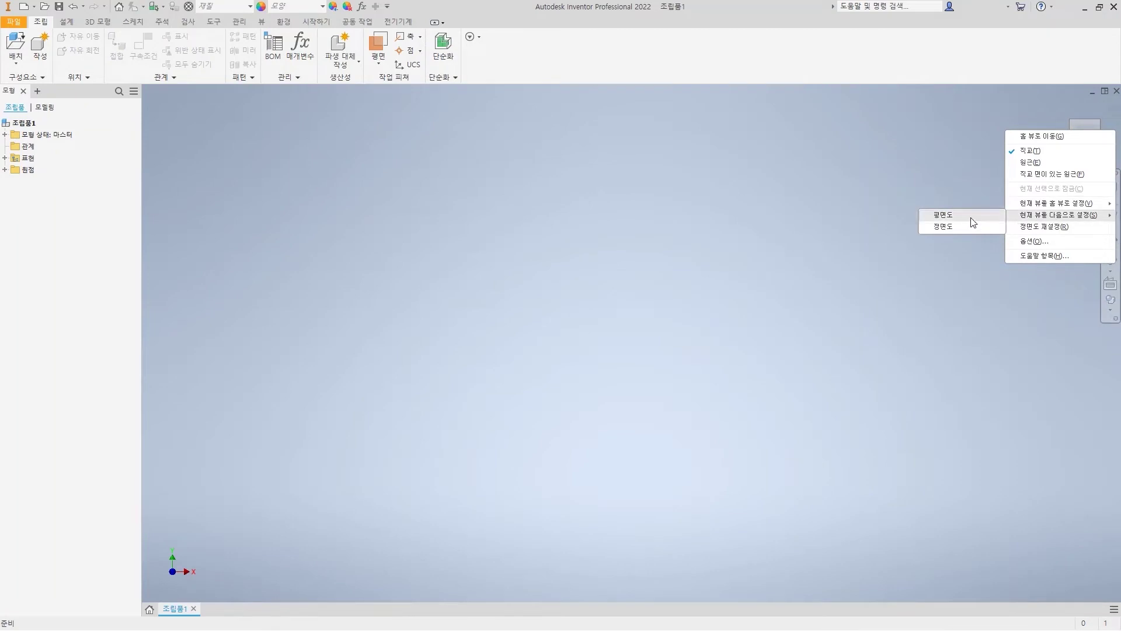
click(971, 222)
mouse_move(1070, 114)
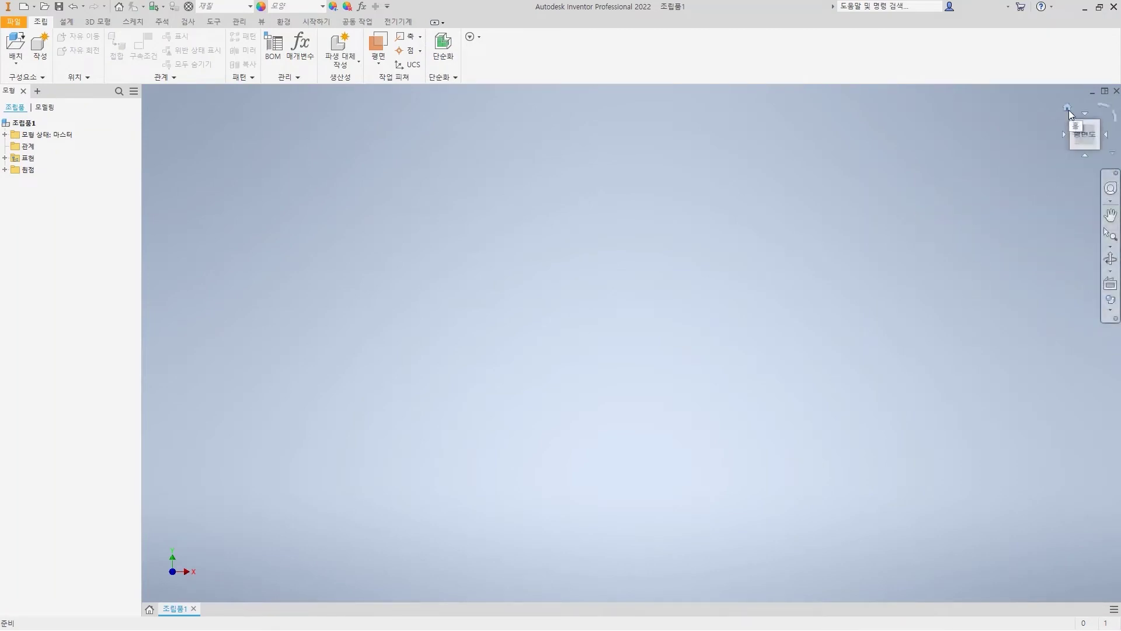
click(1068, 109)
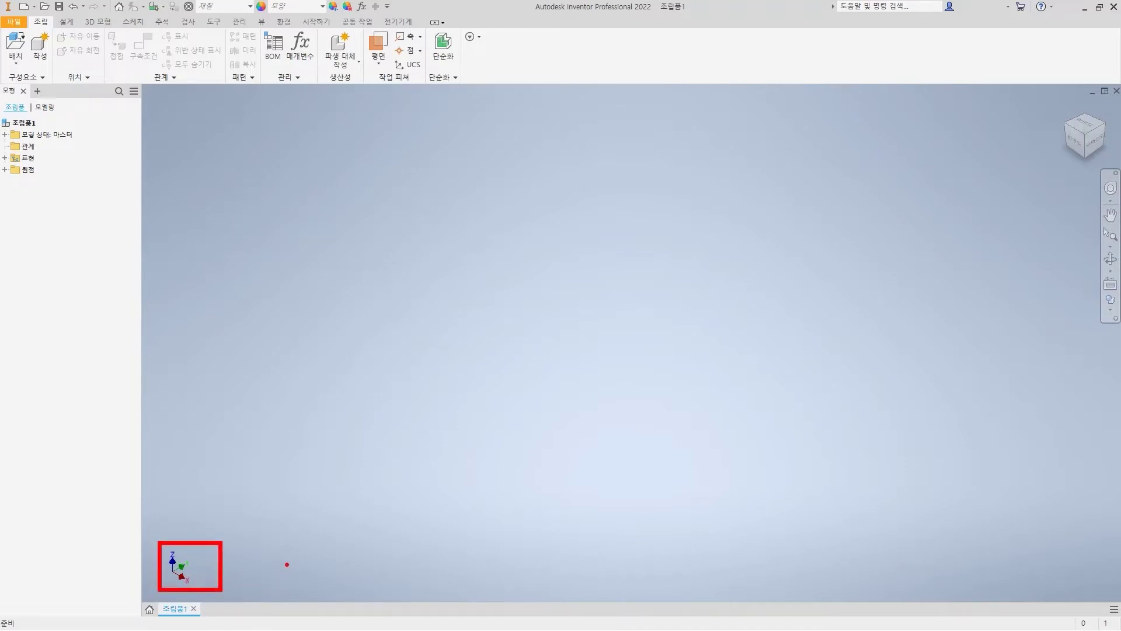
mouse_move(226, 546)
ctrl+shift+mouse_down()
mouse_move(307, 469)
mouse_move(372, 454)
ctrl+shift+mouse_up()
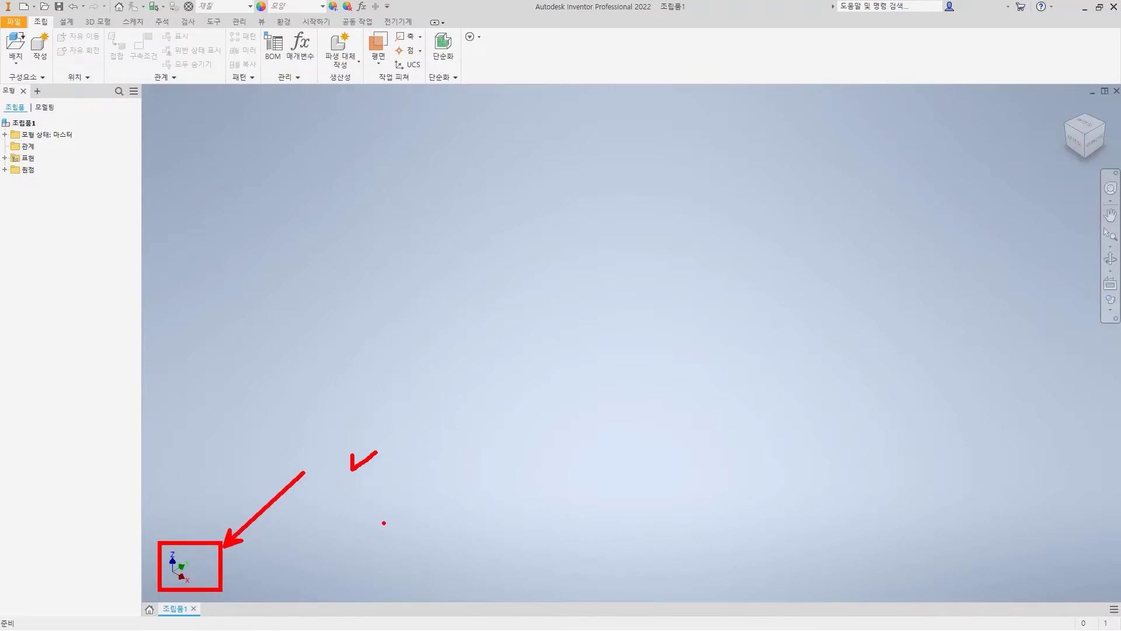
key(Escape)
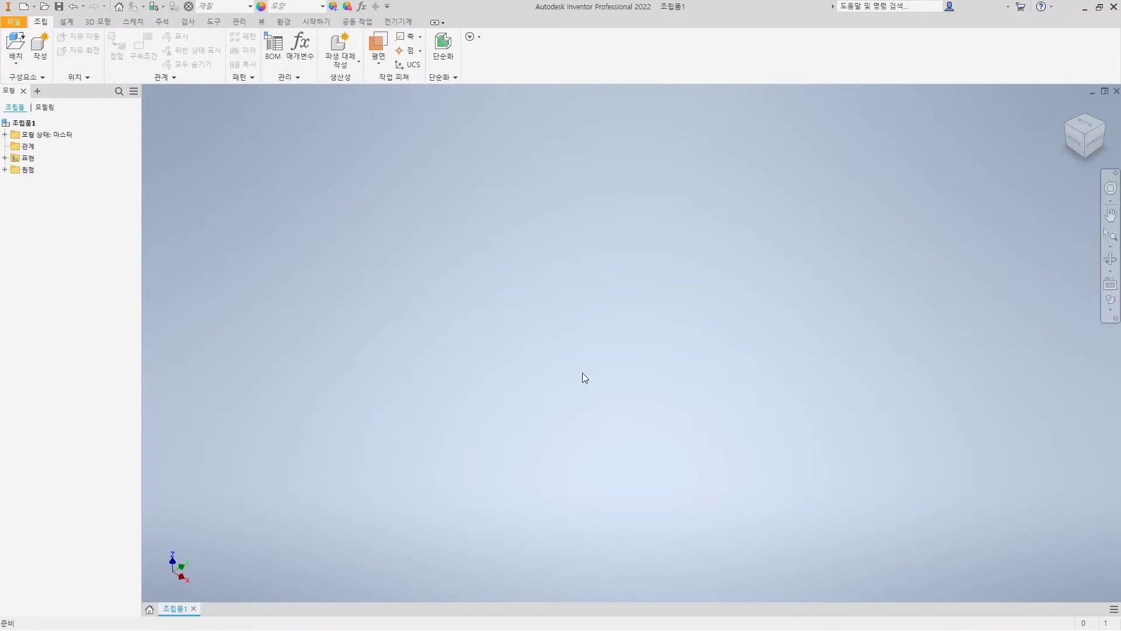
Save a copy of the assembly as a template named "Z up" in the ko-KR folder and close the assembly without saving.
click(13, 22)
mouse_move(40, 147)
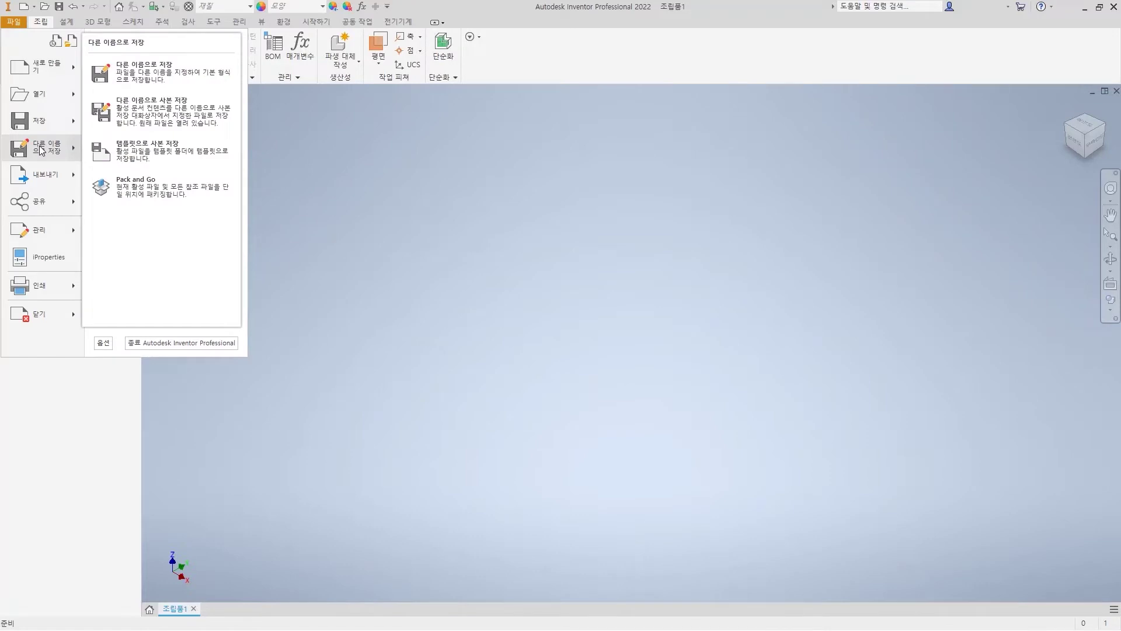
click(163, 156)
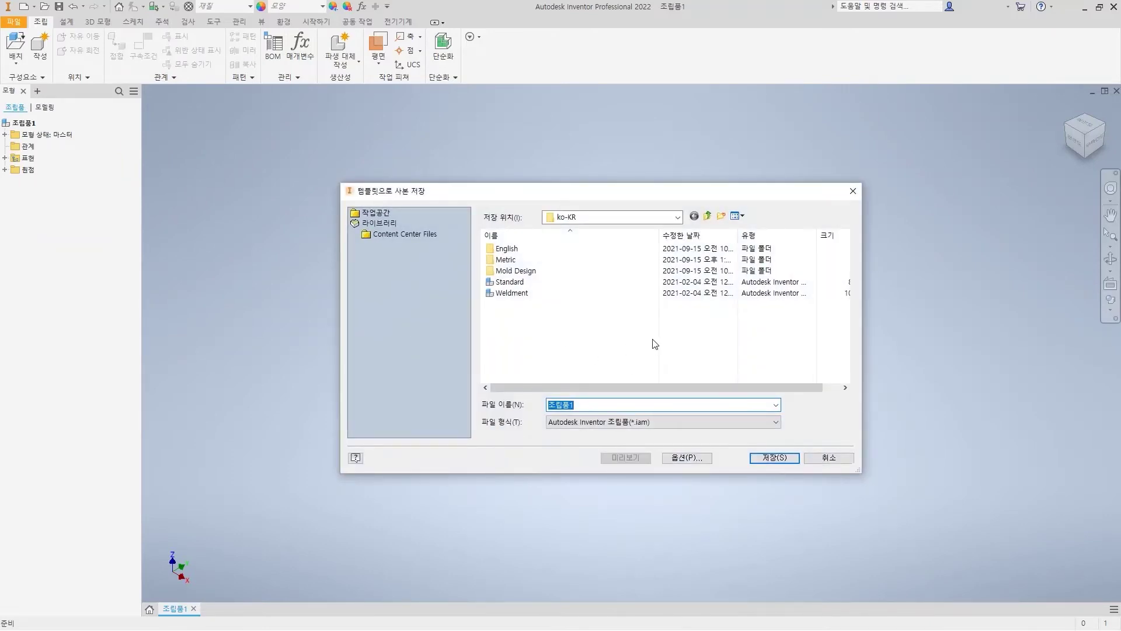
text(Zup)
key(Left)
key(Left)
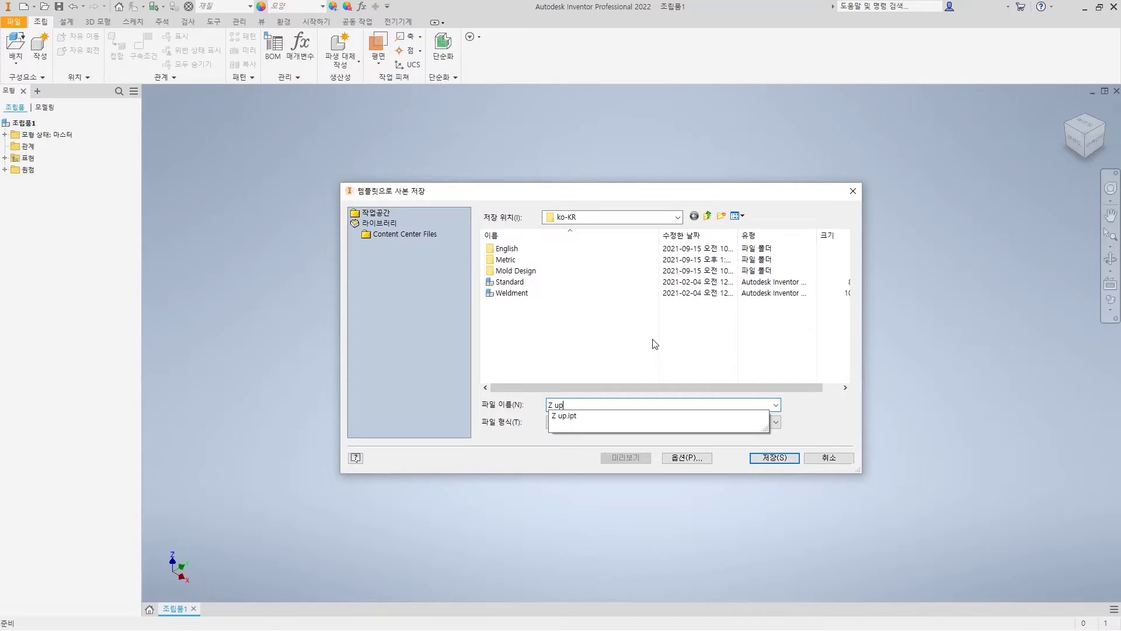
click(654, 344)
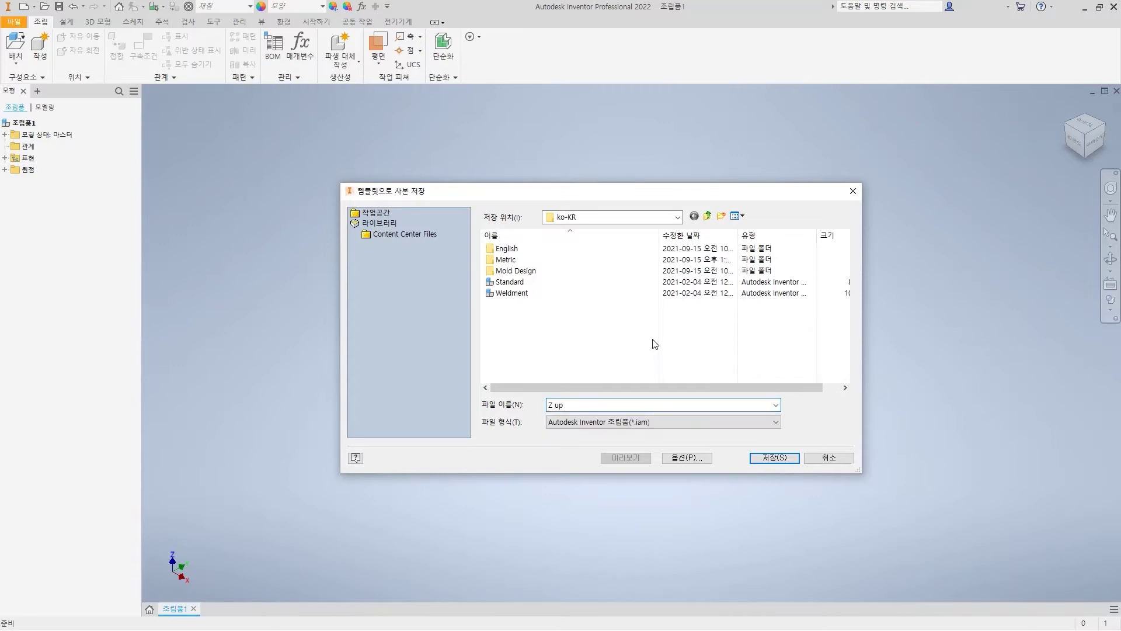
click(783, 460)
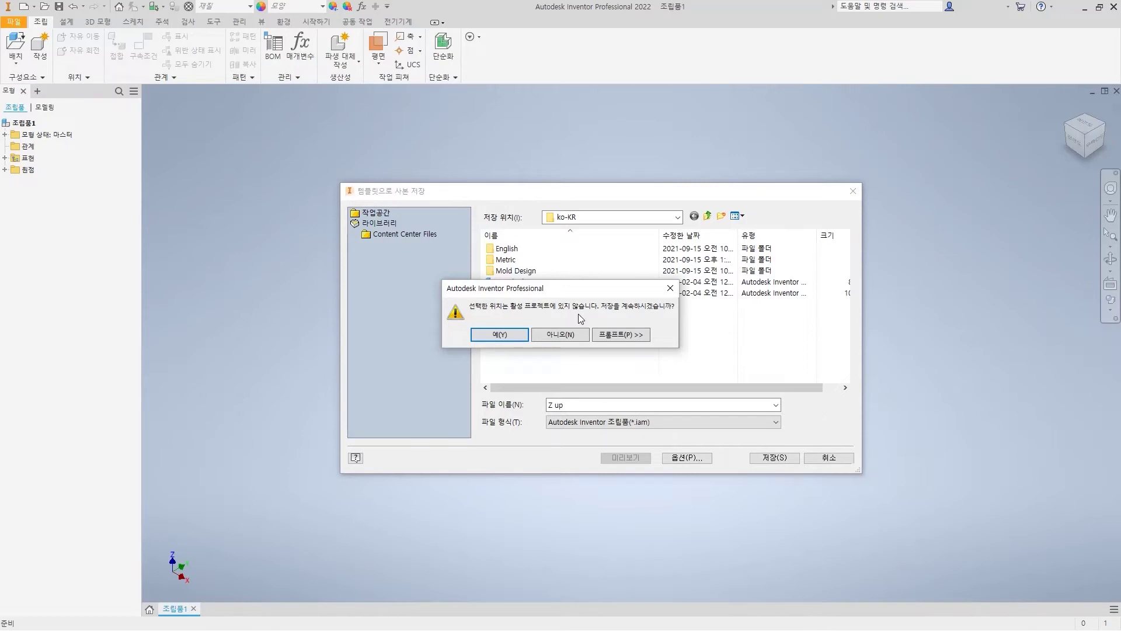
click(498, 337)
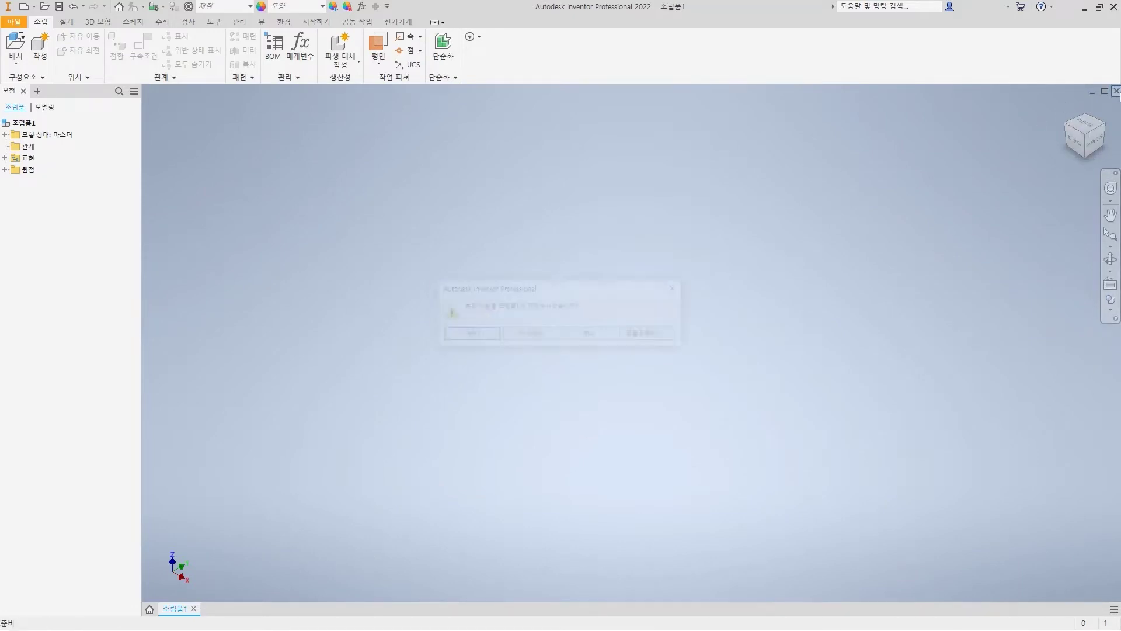
click(1116, 91)
click(528, 333)
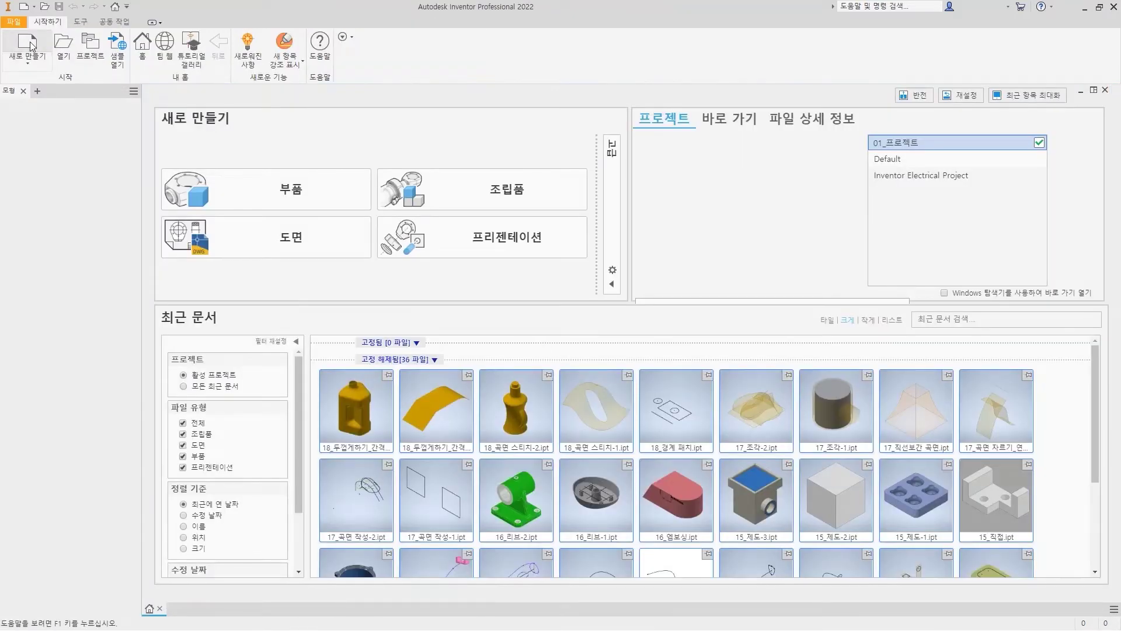
Create a new assembly from the Z up.iam template.
click(31, 45)
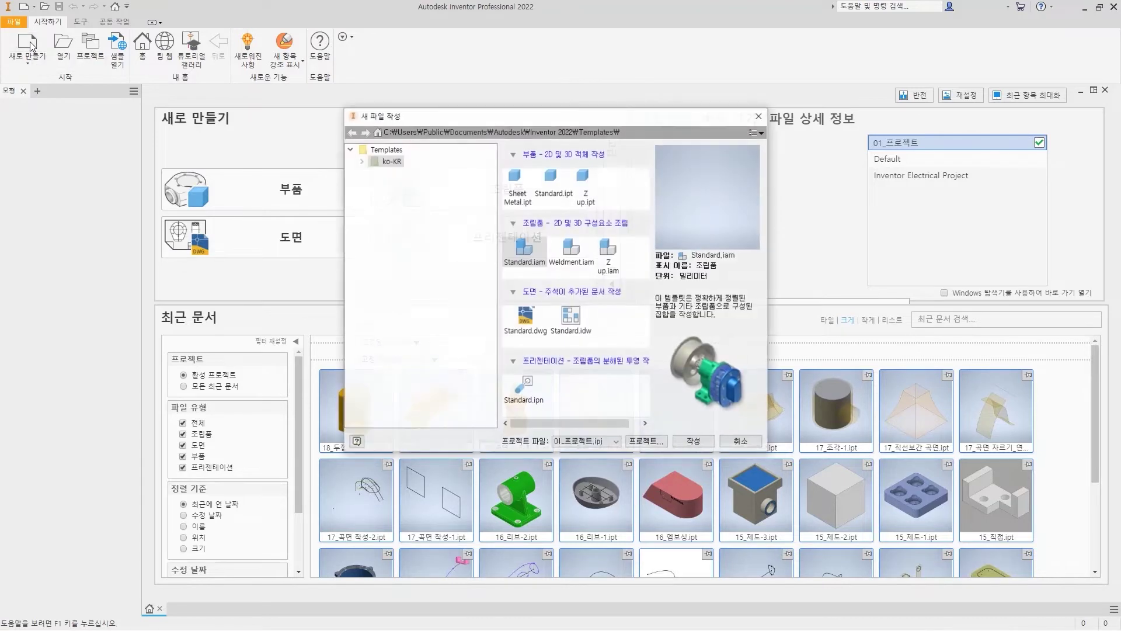
click(608, 254)
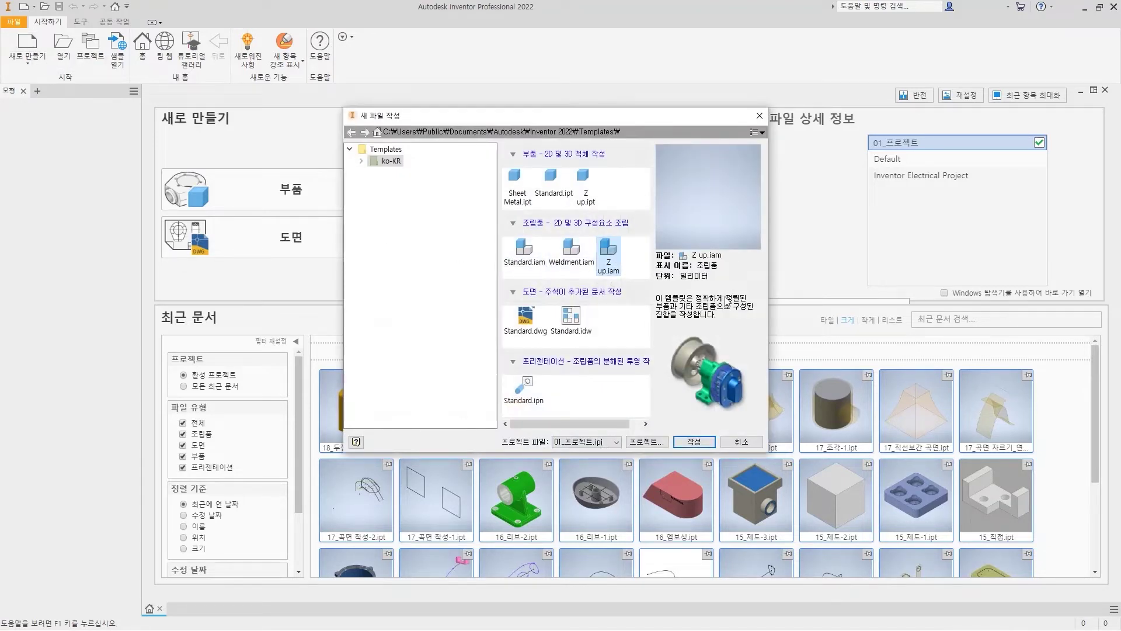
click(693, 444)
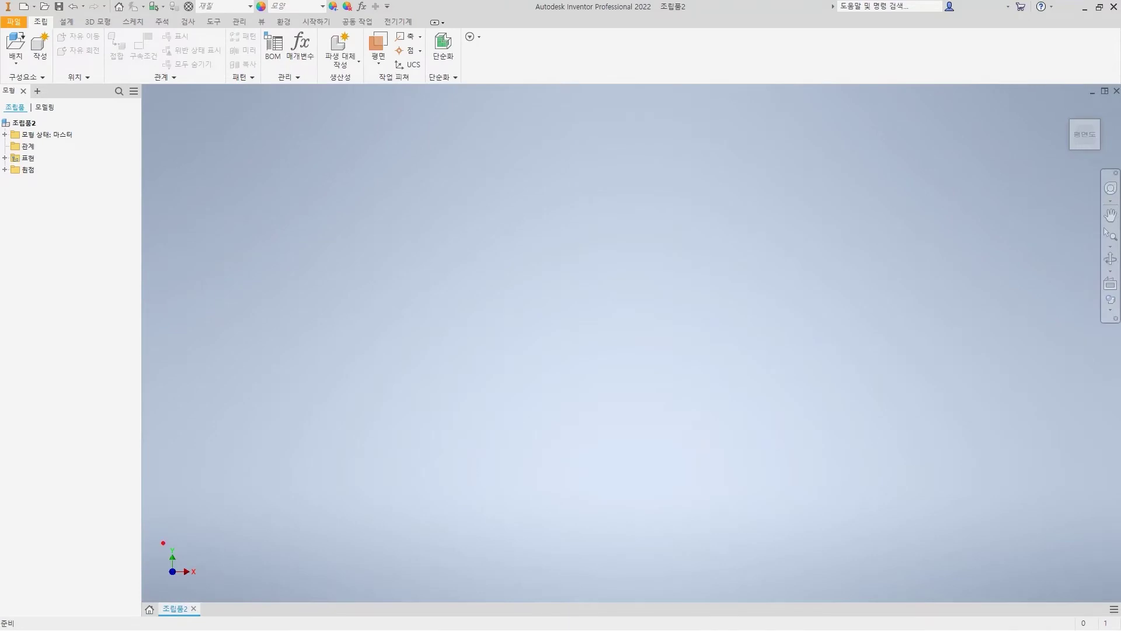
ctrl+drag(162, 541, 207, 581)
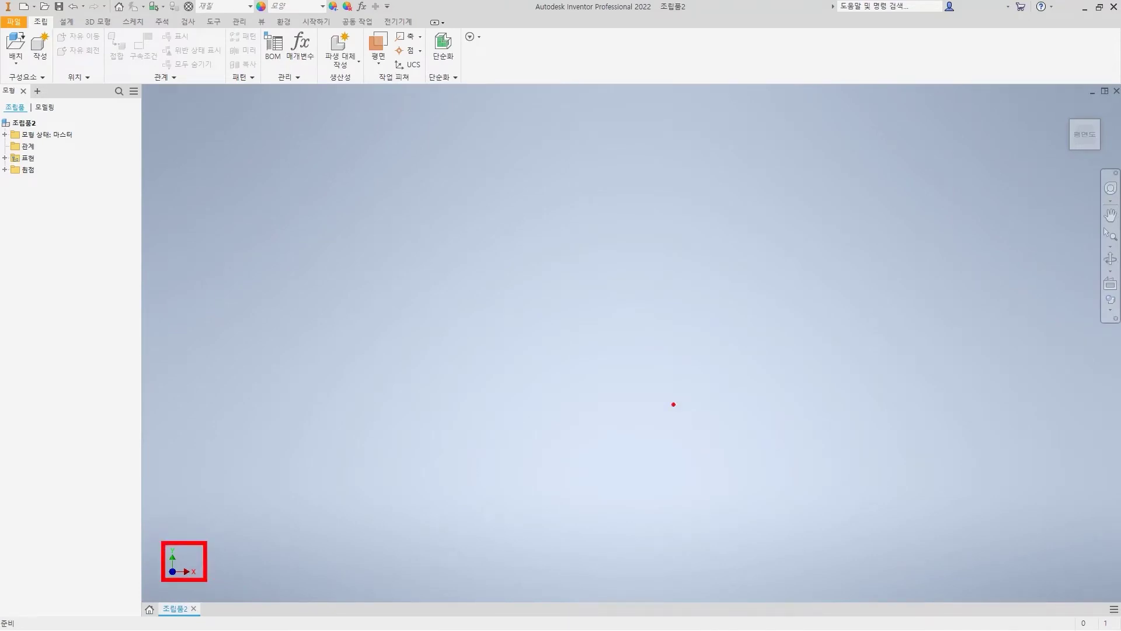
ctrl+shift+drag(1080, 138, 1034, 188)
mouse_move(1105, 166)
mouse_down()
mouse_move(1113, 111)
mouse_move(1068, 187)
mouse_up()
drag(972, 147, 993, 136)
key(Escape)
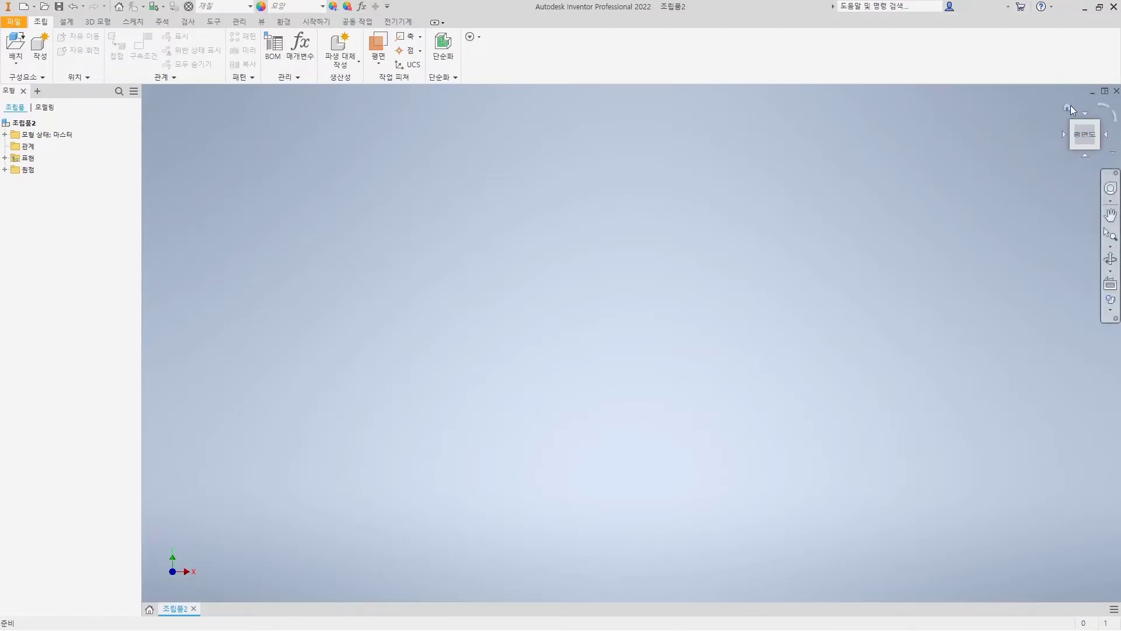
Switch the new assembly to its home view to check the axis orientation.
click(1070, 108)
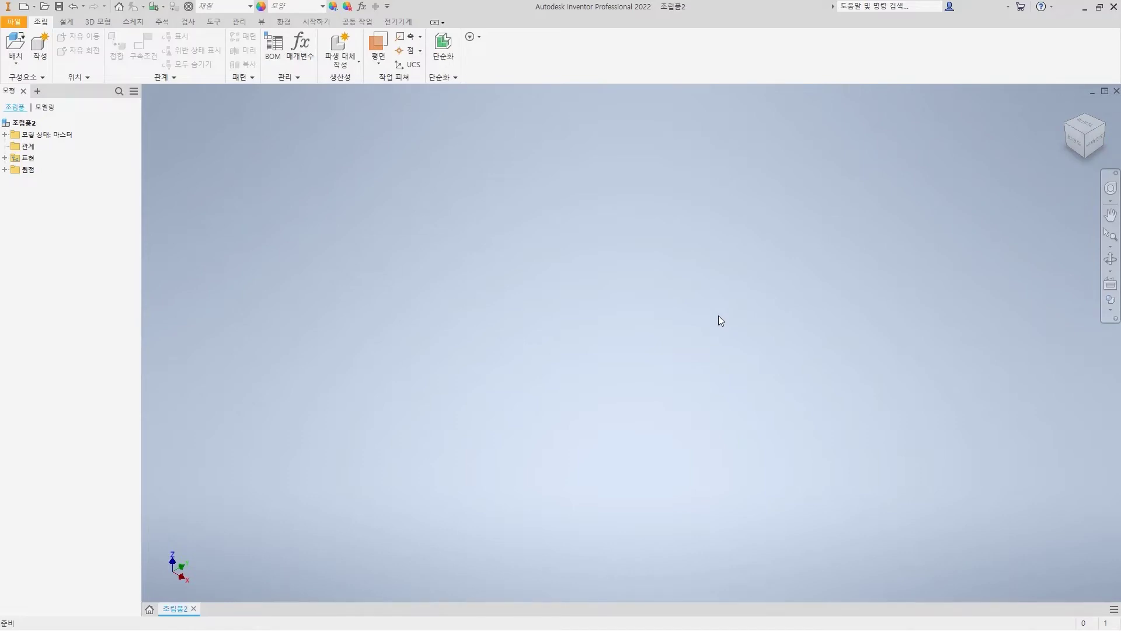
mouse_move(3, 82)
mouse_down()
mouse_move(48, 81)
mouse_move(60, 109)
mouse_up()
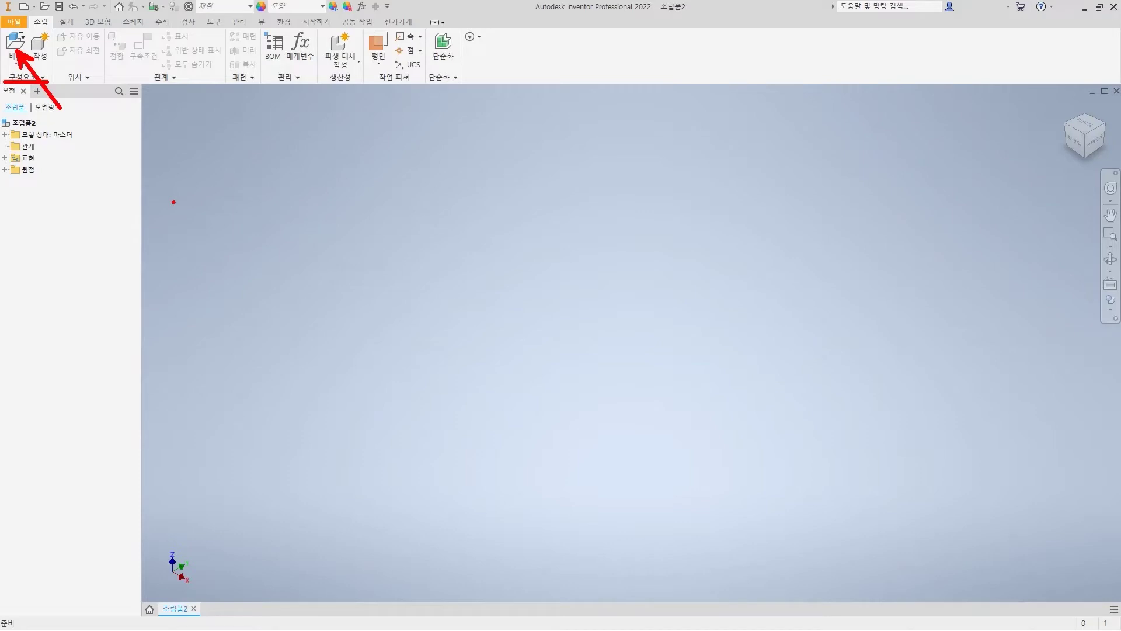
key(Escape)
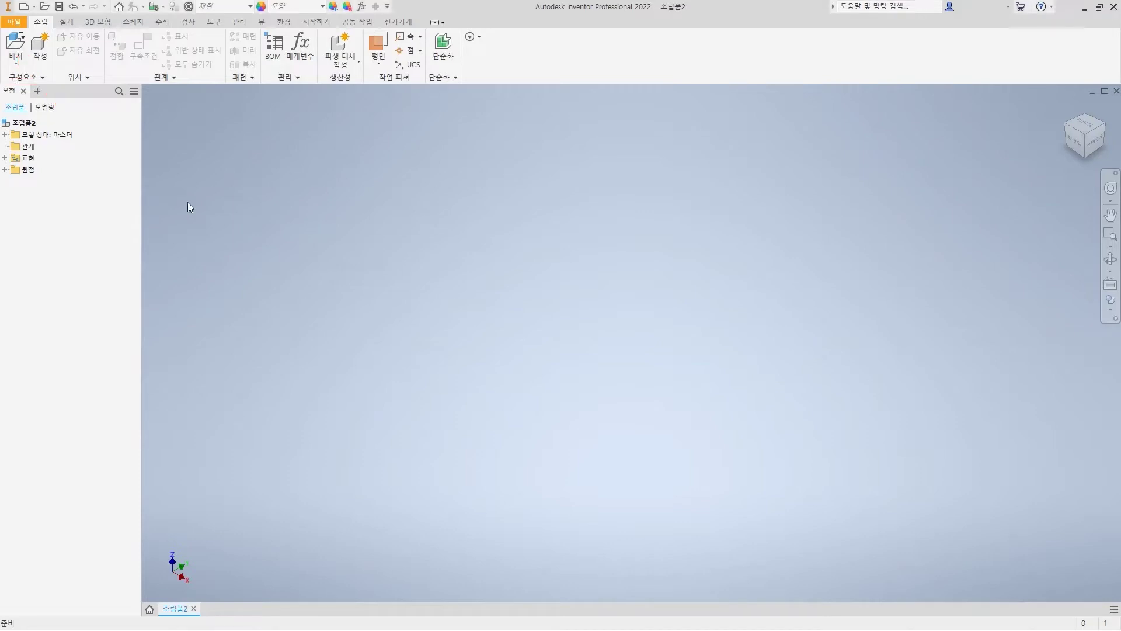
Place one instance of the existing part 14_구멍 from the Inventor 샘플파일 folder freely in the assembly.
click(13, 53)
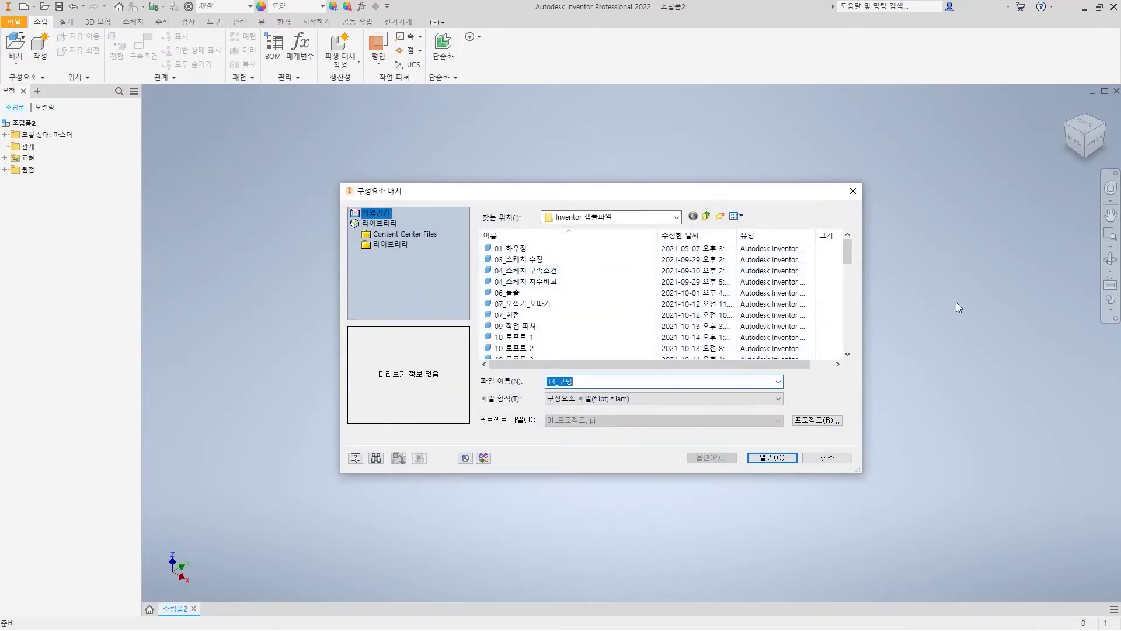
drag(846, 249, 860, 298)
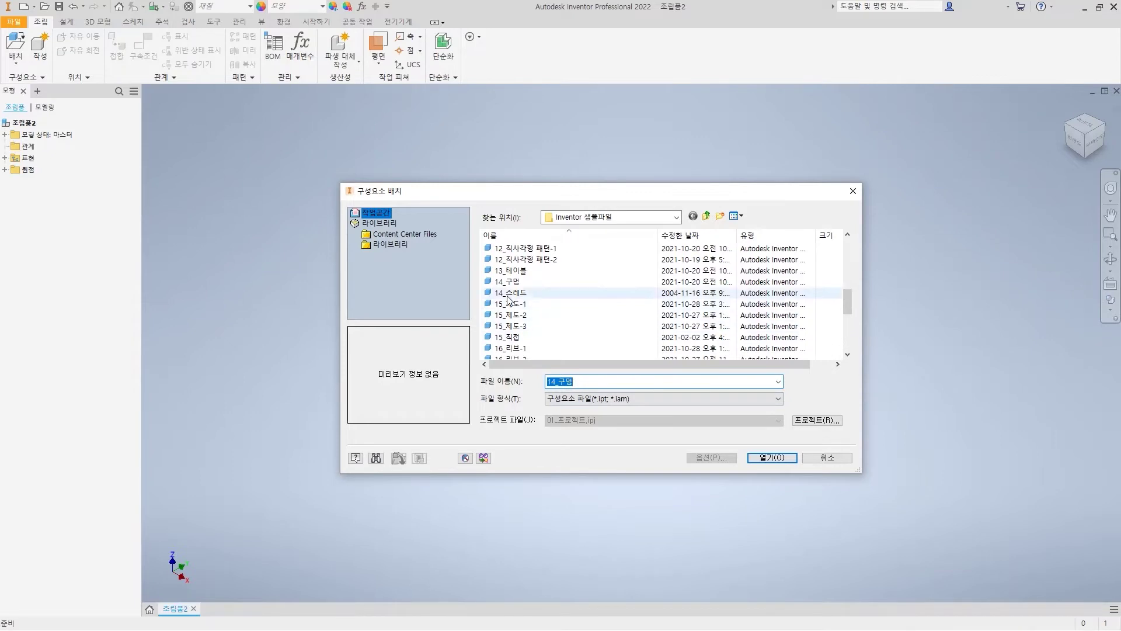
click(553, 282)
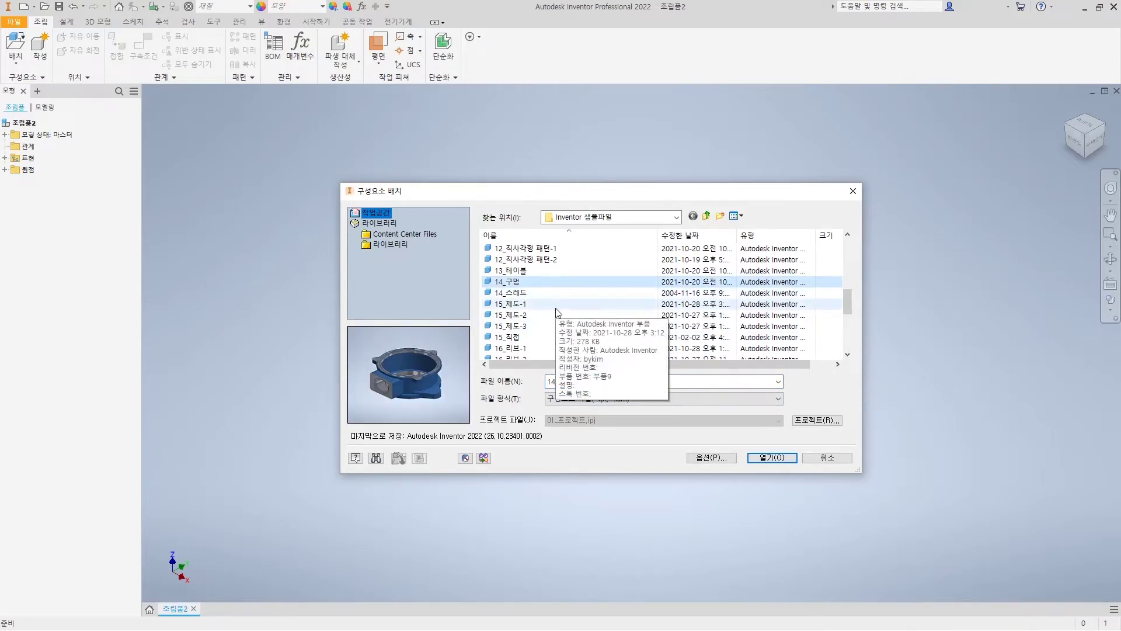
click(781, 462)
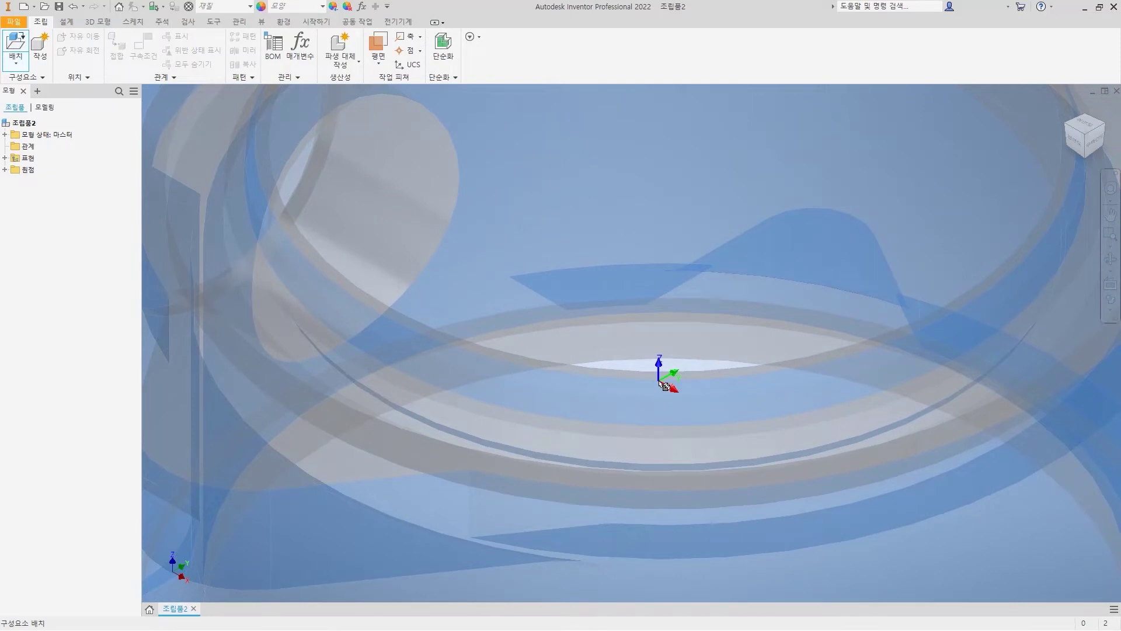
scroll(664, 385, up, 5)
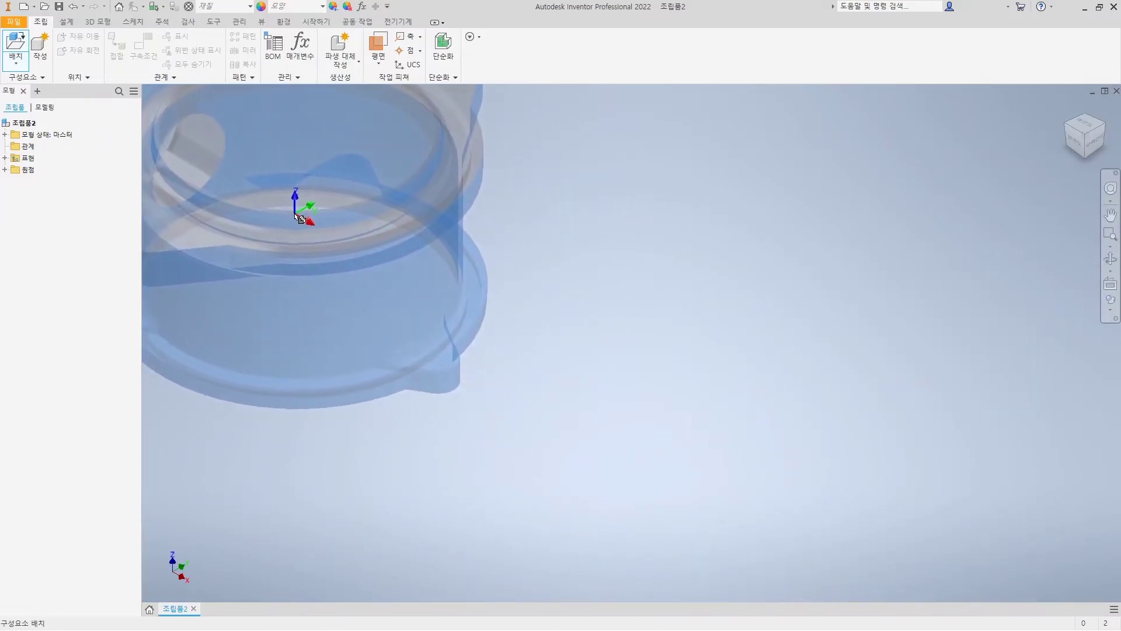
click(416, 288)
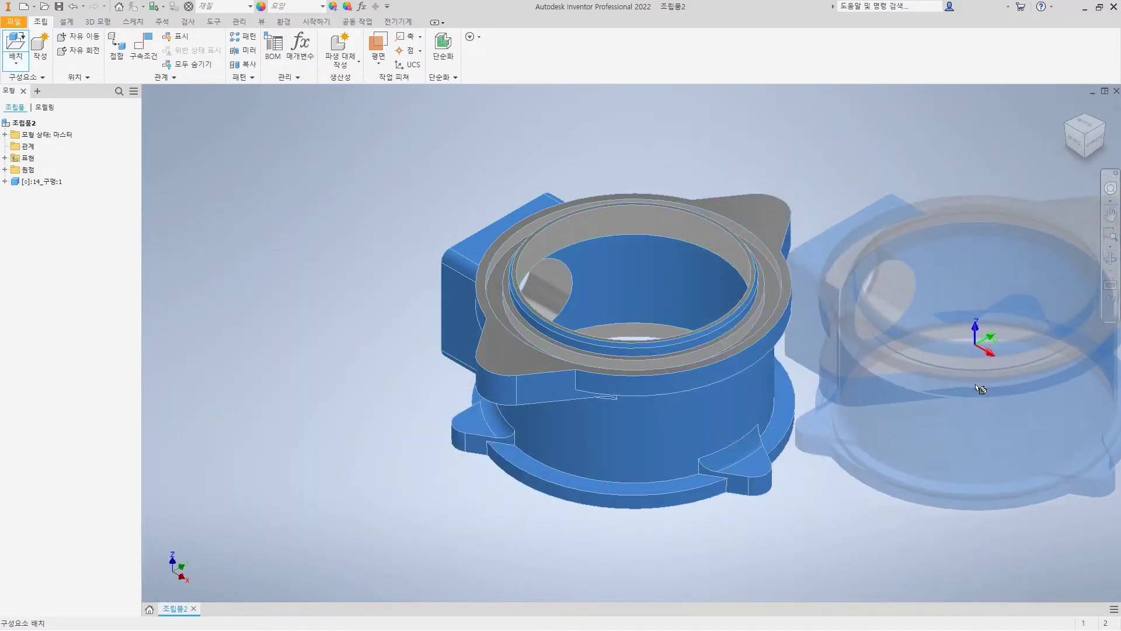
mouse_move(715, 397)
mouse_down()
mouse_move(737, 432)
mouse_move(774, 439)
mouse_move(717, 392)
mouse_move(703, 407)
mouse_move(718, 400)
mouse_up()
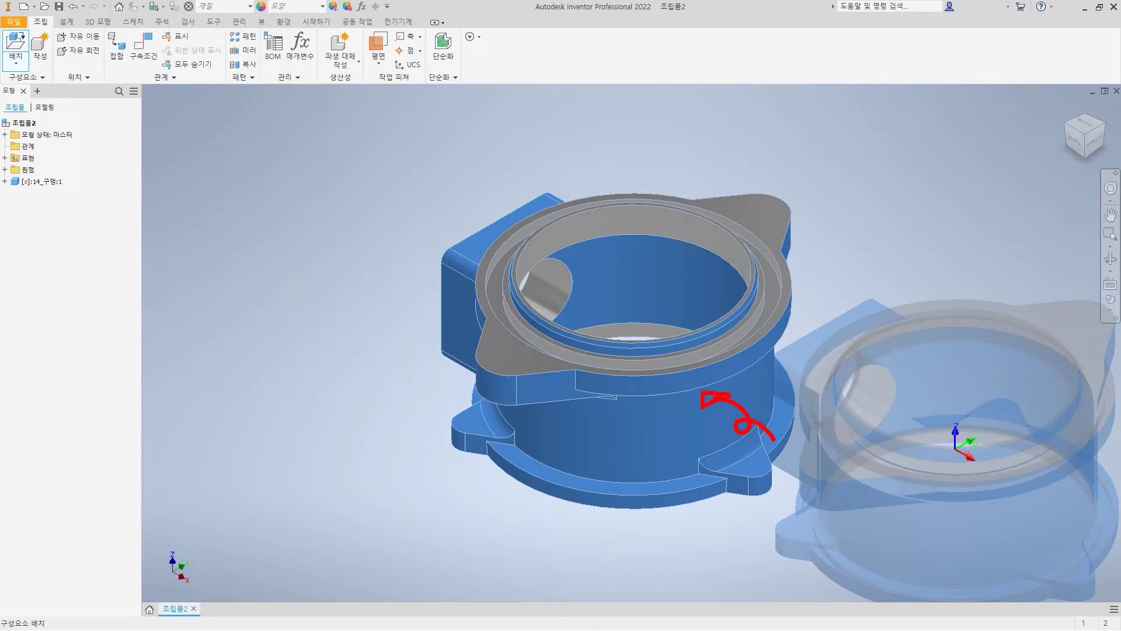
mouse_move(647, 290)
mouse_down()
mouse_move(652, 301)
mouse_move(663, 288)
mouse_up()
key(Escape)
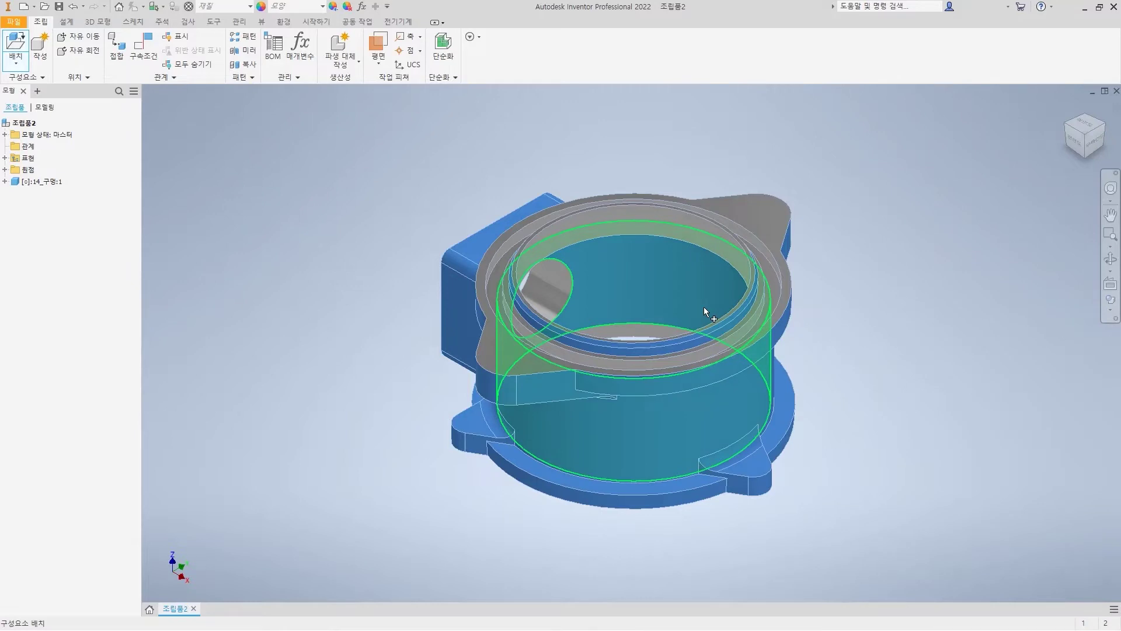
drag(913, 383, 937, 366)
mouse_move(832, 186)
mouse_down()
mouse_move(845, 208)
mouse_move(908, 198)
mouse_move(909, 211)
mouse_up()
drag(908, 211, 929, 233)
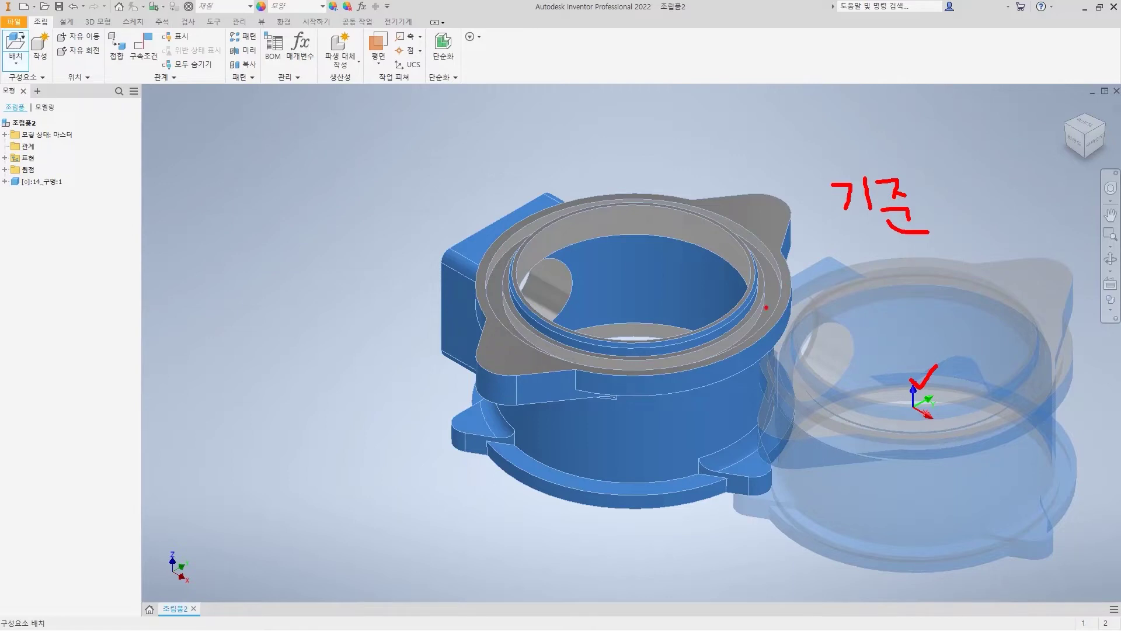
mouse_move(50, 164)
mouse_down()
mouse_move(83, 172)
mouse_move(100, 159)
mouse_up()
mouse_move(905, 287)
mouse_down()
mouse_move(951, 336)
mouse_move(963, 323)
mouse_up()
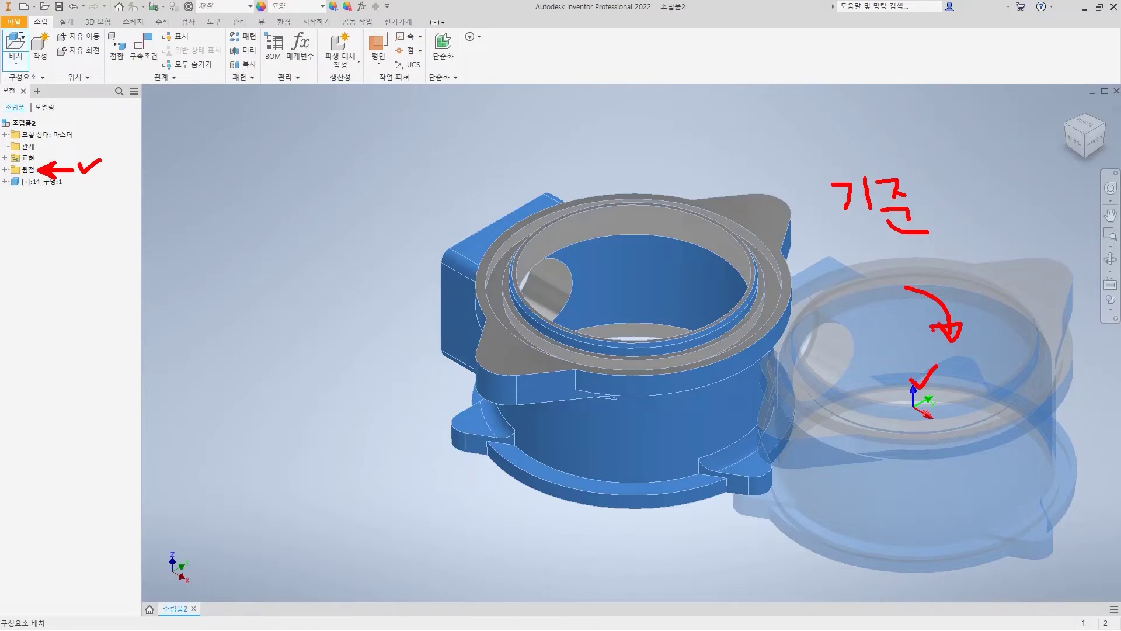
mouse_move(974, 292)
mouse_down()
mouse_move(1000, 293)
mouse_move(989, 320)
mouse_move(1022, 304)
mouse_move(1034, 319)
mouse_move(1051, 308)
mouse_move(1063, 344)
mouse_up()
key(Escape)
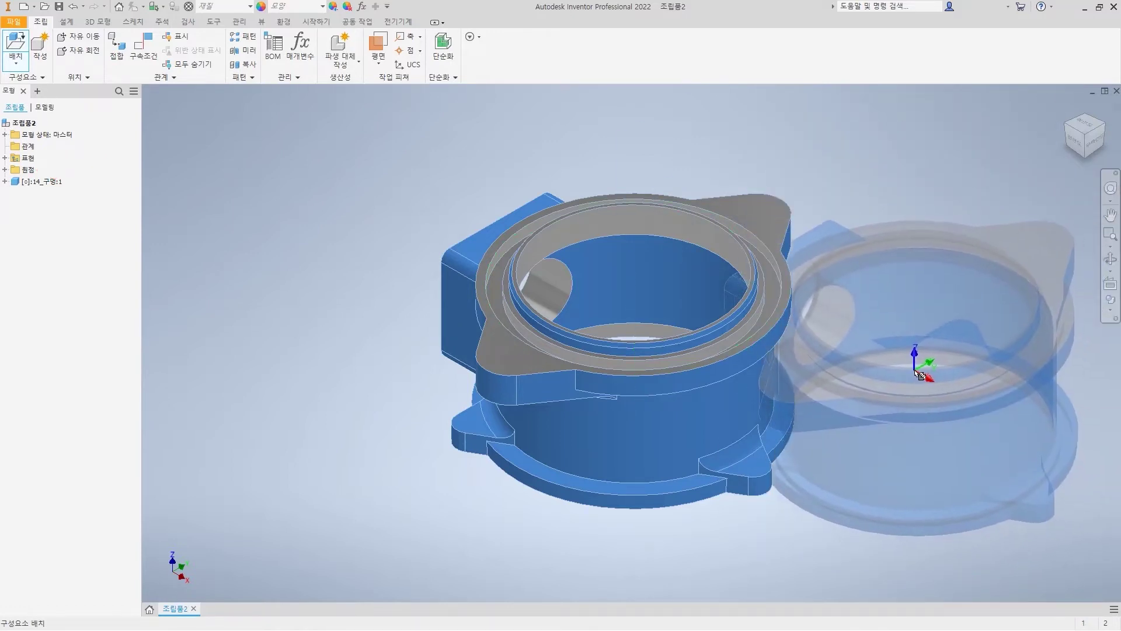
Place a second instance of 14_구멍 grounded at the assembly origin and end the placement.
right_click(902, 348)
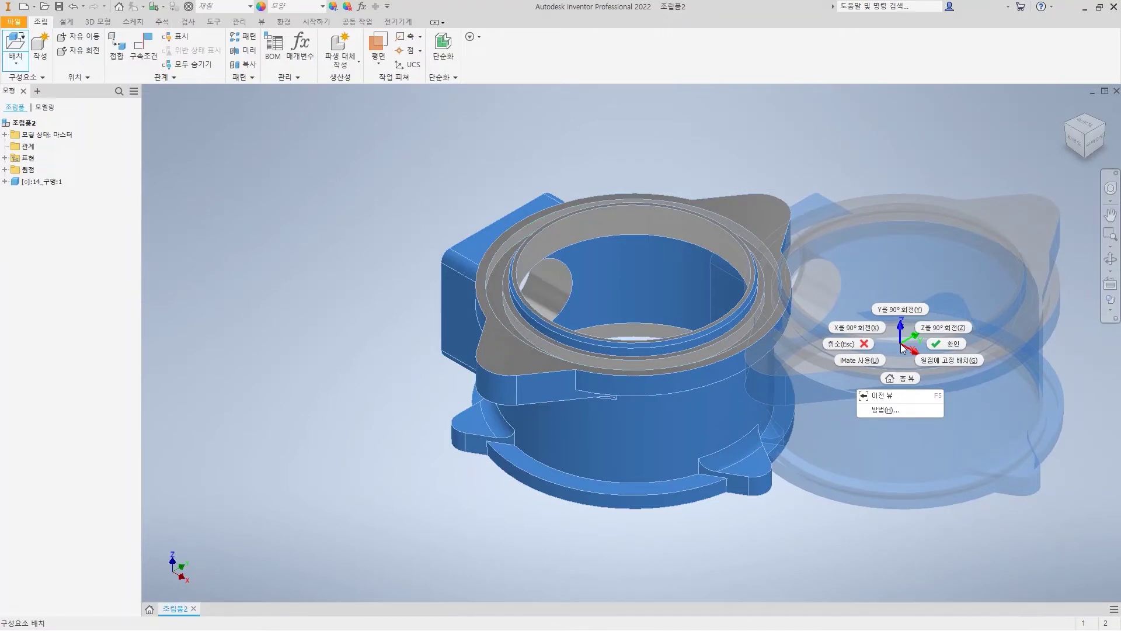
click(938, 362)
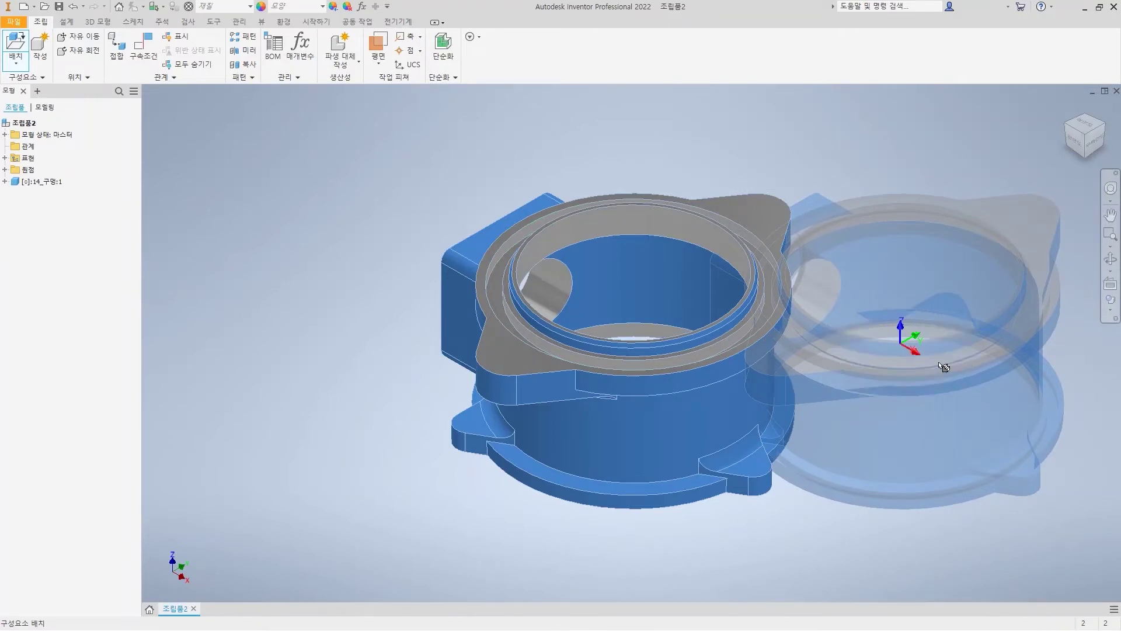
key(F6)
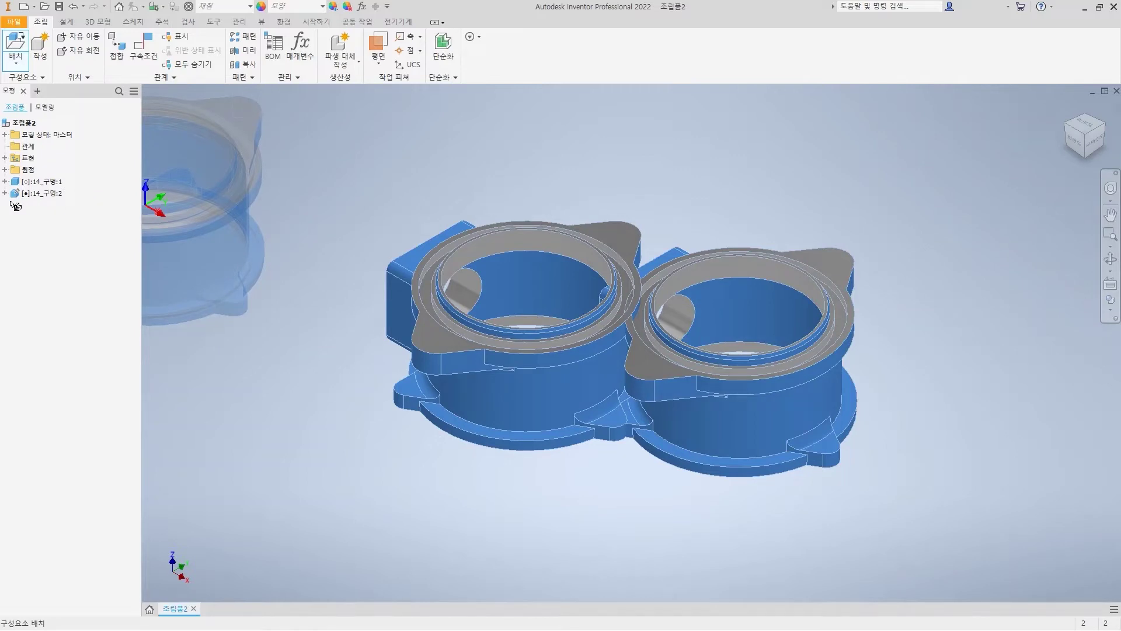
mouse_move(3, 185)
mouse_down()
mouse_move(41, 238)
mouse_move(74, 219)
mouse_up()
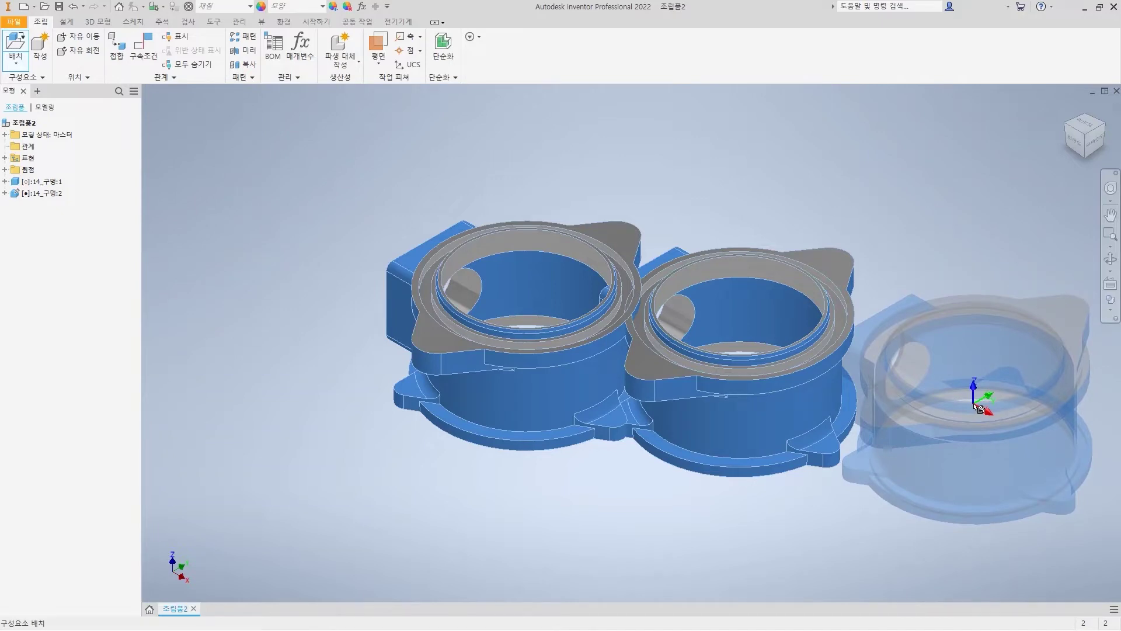
key(Escape)
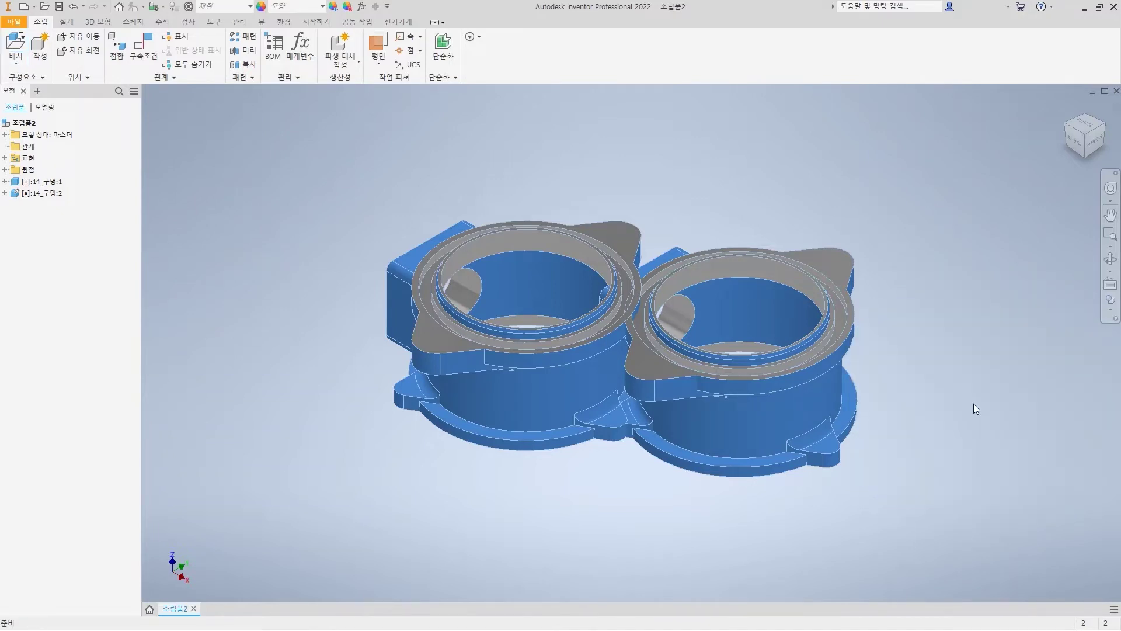
Move the free 14_구멍:1 instance away from the grounded one, and try to move the grounded 14_구멍:2 instance.
mouse_move(798, 358)
mouse_down()
mouse_move(805, 369)
mouse_move(832, 351)
mouse_up()
drag(921, 351, 942, 351)
drag(516, 389, 501, 465)
click(525, 390)
drag(535, 390, 374, 350)
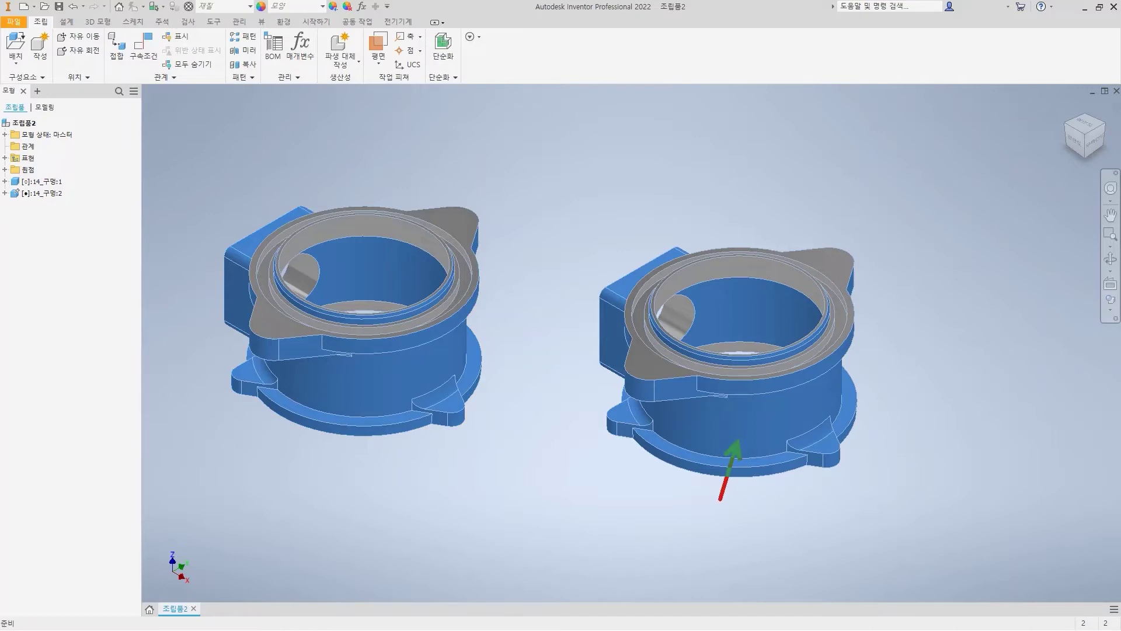
click(760, 428)
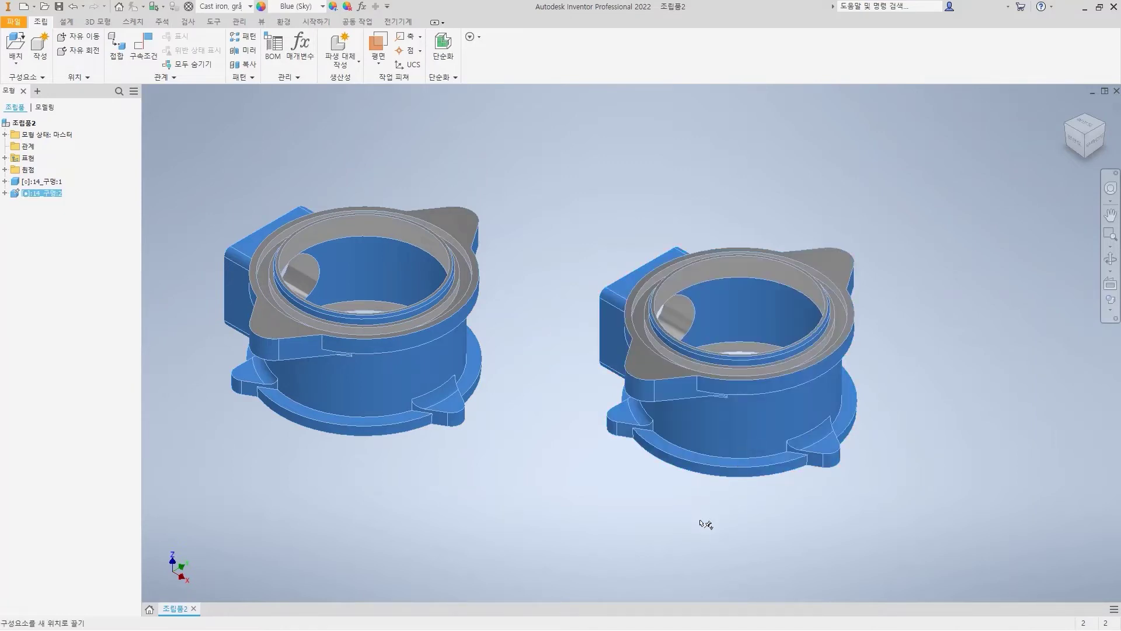
click(646, 531)
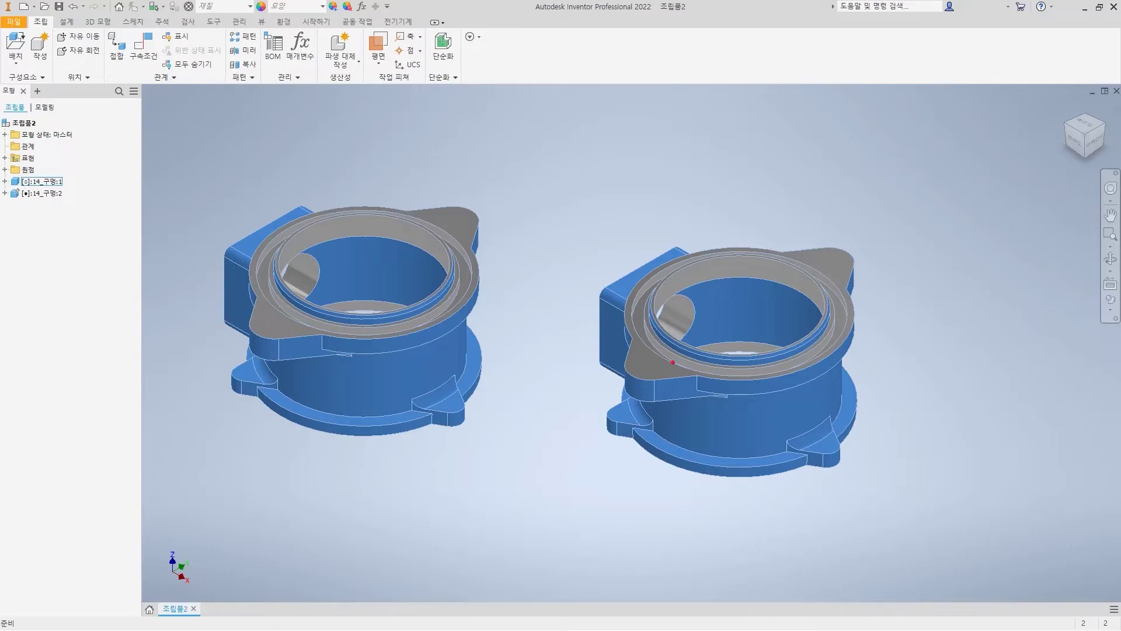
mouse_move(716, 287)
mouse_down()
mouse_move(716, 307)
mouse_move(773, 295)
mouse_up()
ctrl+shift+drag(725, 433, 724, 512)
mouse_move(81, 199)
mouse_down()
mouse_move(82, 188)
mouse_move(66, 194)
mouse_move(116, 188)
mouse_up()
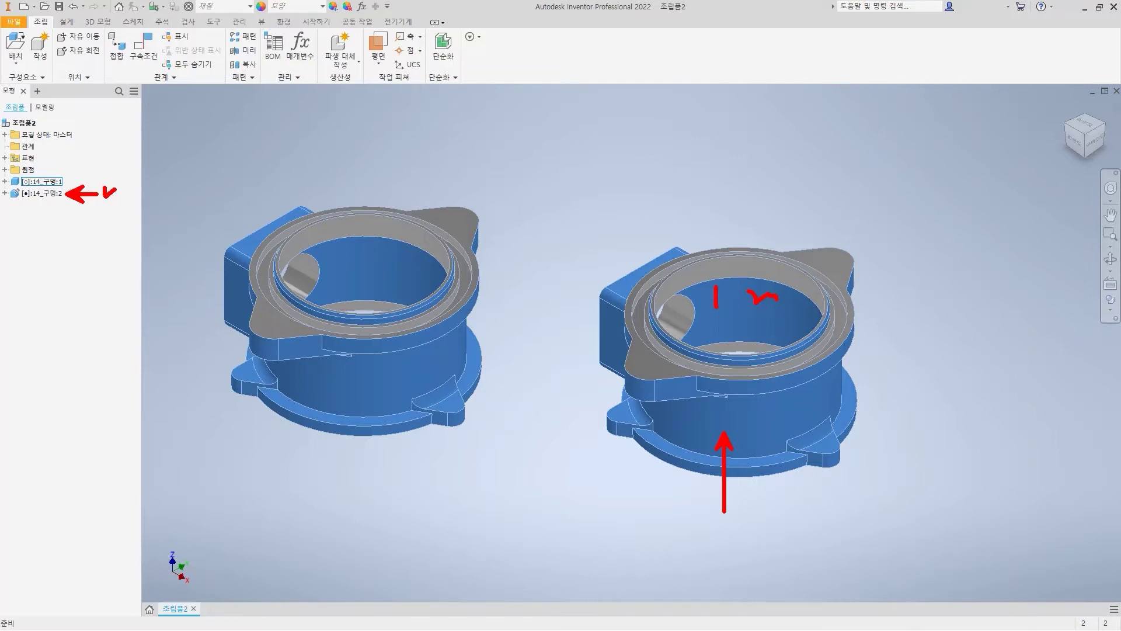
key(Escape)
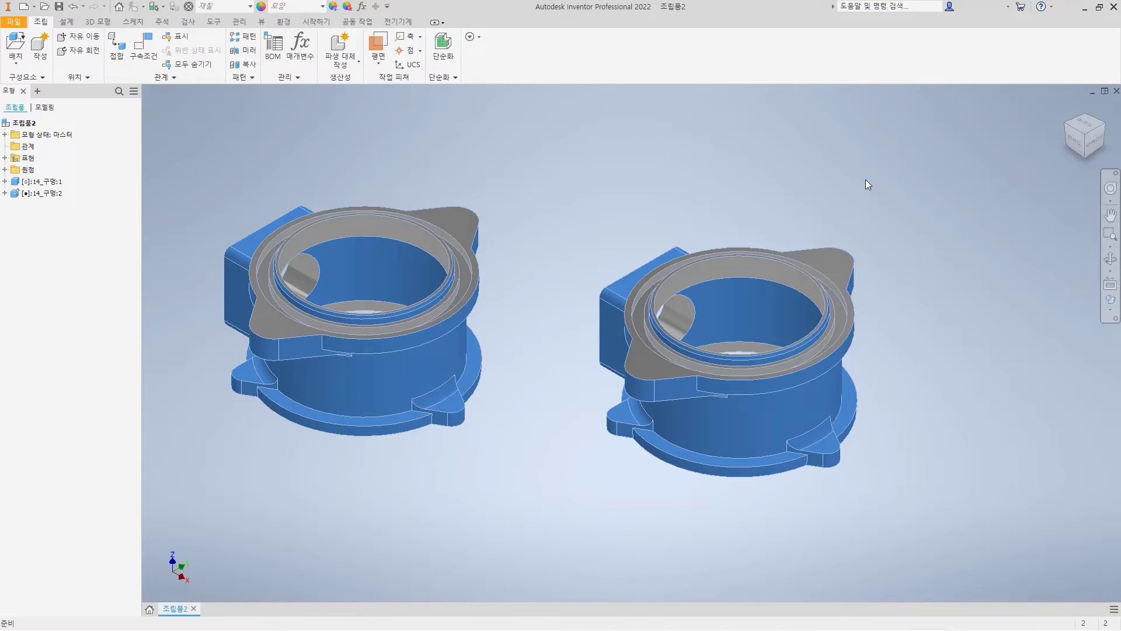
Compare the Grounded (고정) option of the 14_구멍:1 and 14_구멍:2 instances without changing it.
right_click(41, 182)
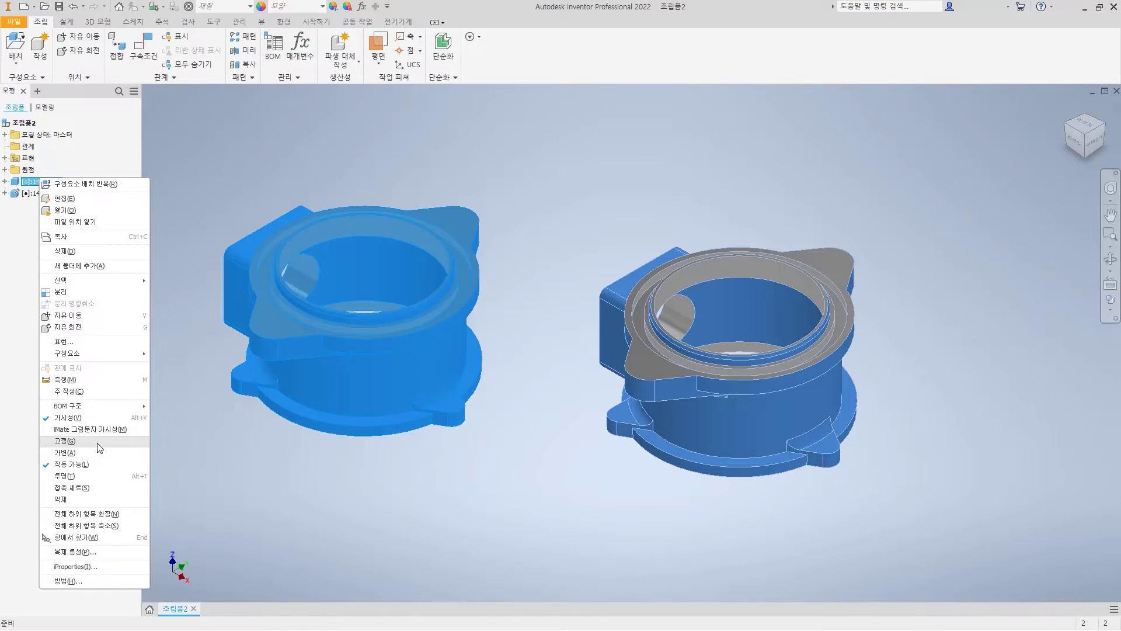
mouse_move(46, 450)
mouse_down()
mouse_move(48, 435)
mouse_move(40, 450)
mouse_up()
click(8, 217)
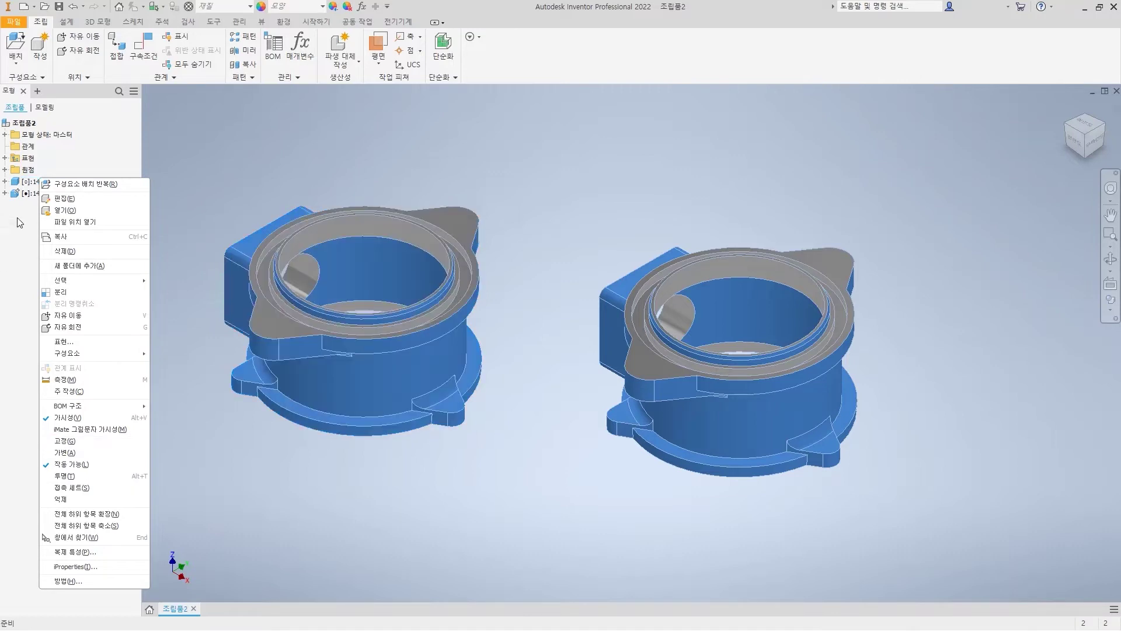
click(52, 196)
right_click(51, 197)
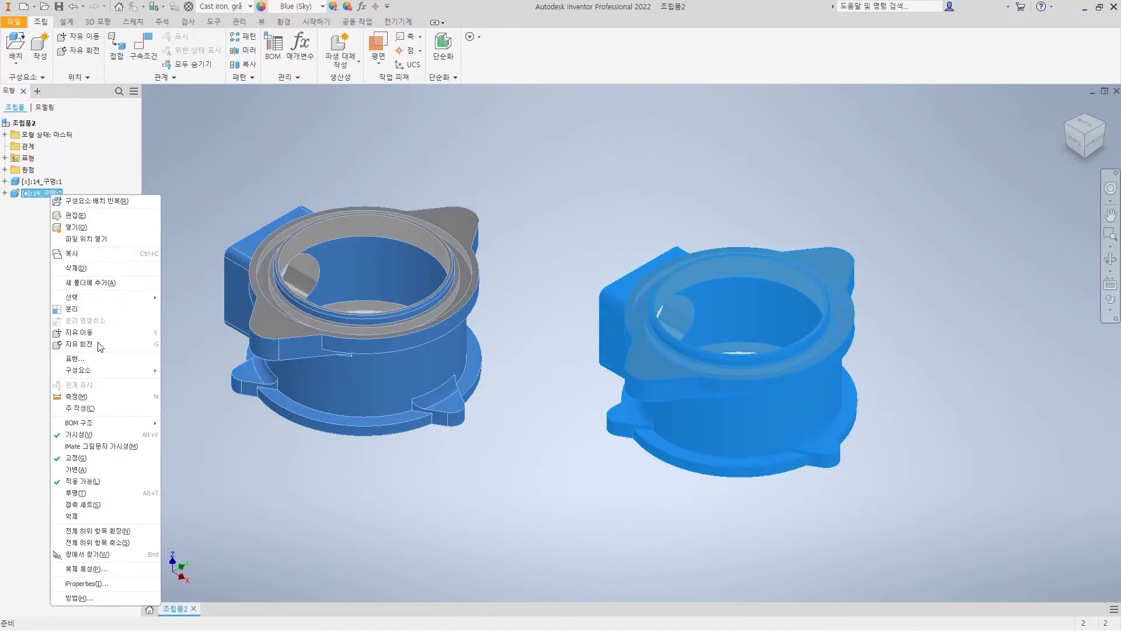
mouse_move(62, 466)
mouse_down()
mouse_move(54, 451)
mouse_move(64, 461)
mouse_up()
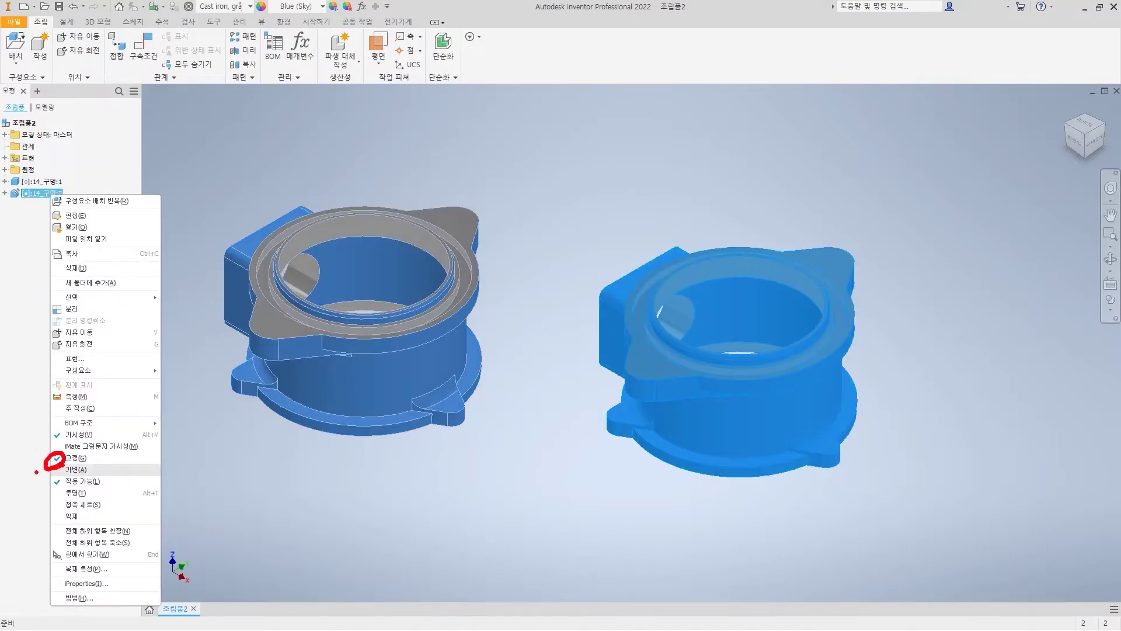
click(298, 471)
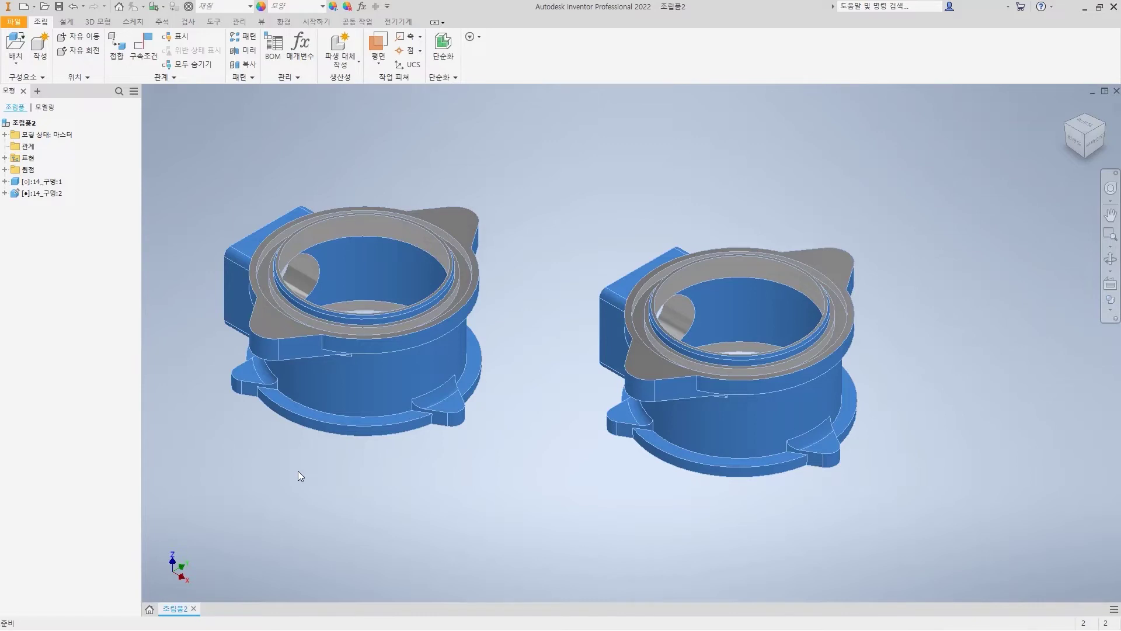
Place a third instance of 14_구멍 rotated 90° about X, behind and between the two existing instances.
key(p)
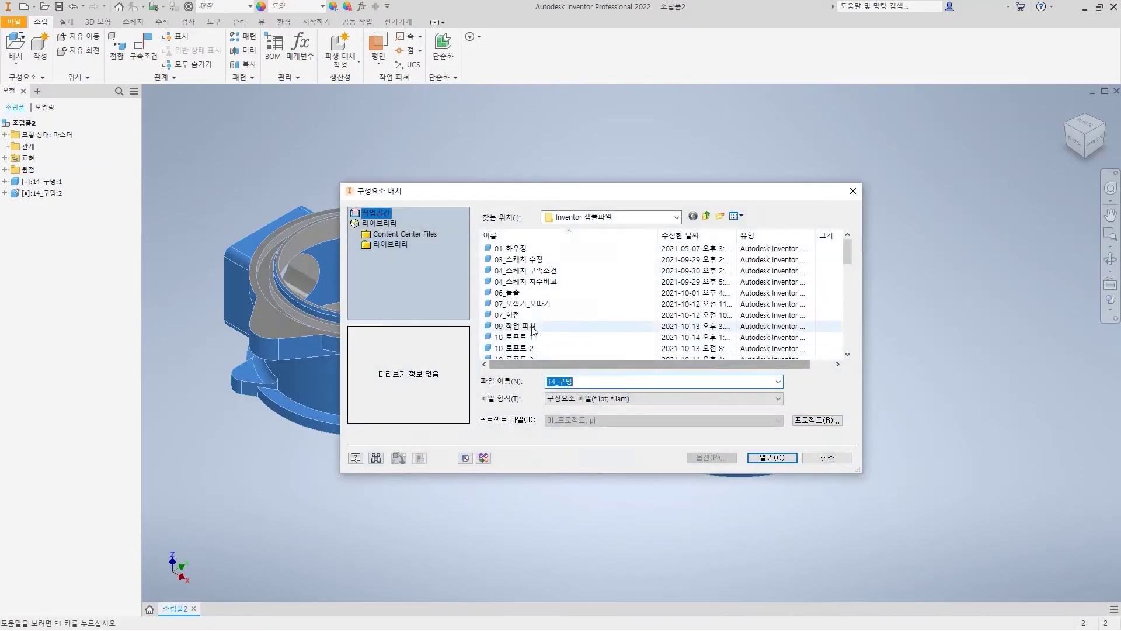
scroll(533, 330, down, 5)
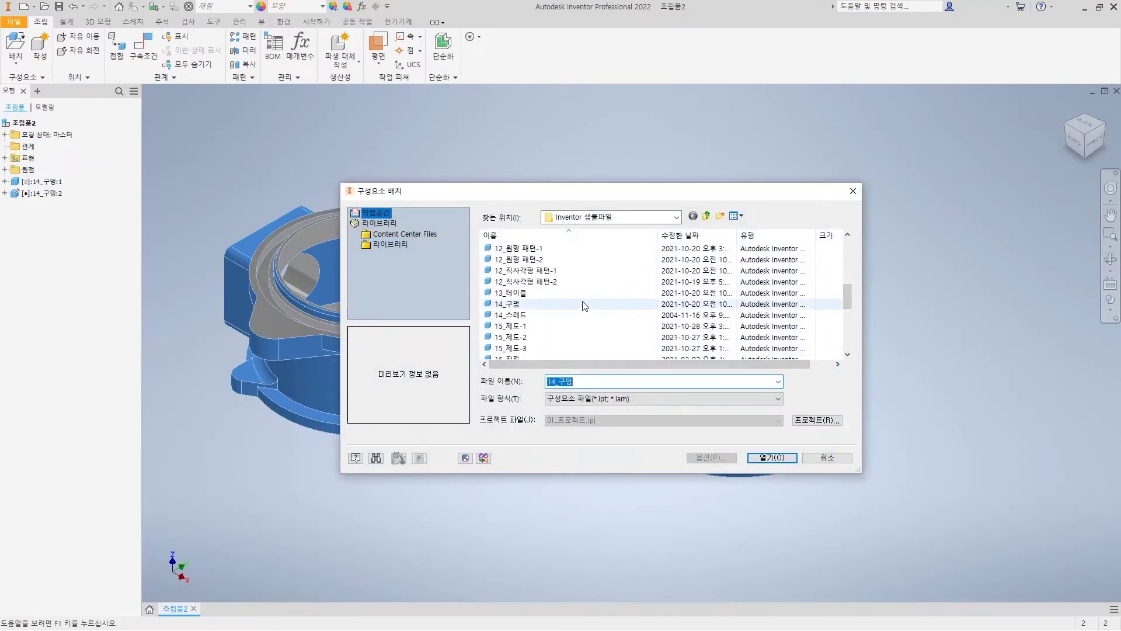
click(585, 305)
click(772, 457)
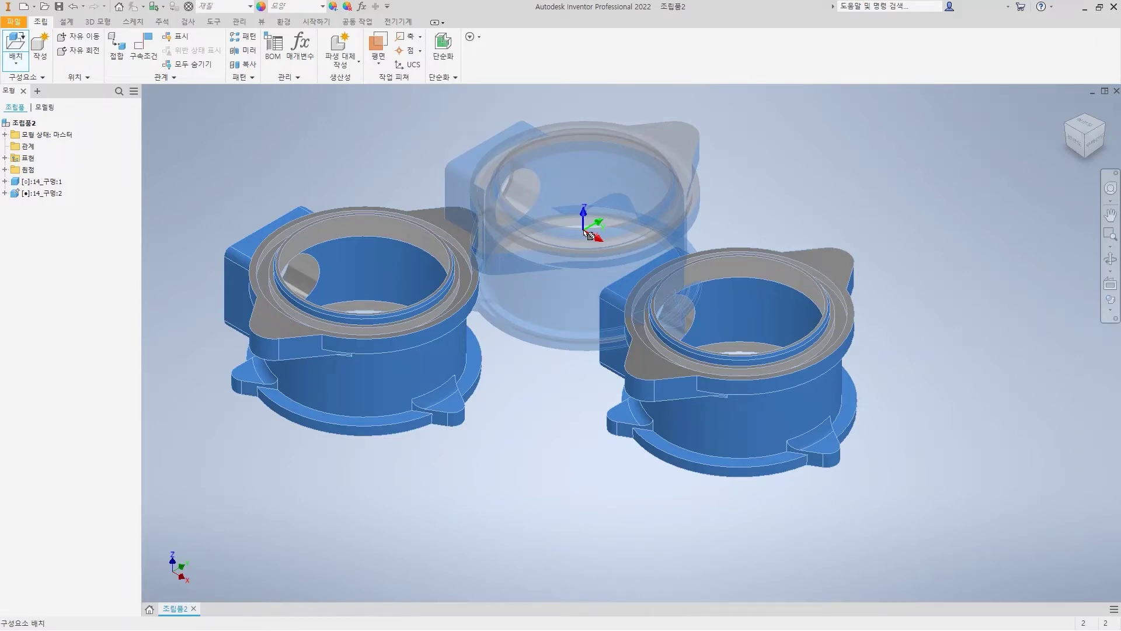
right_click(587, 234)
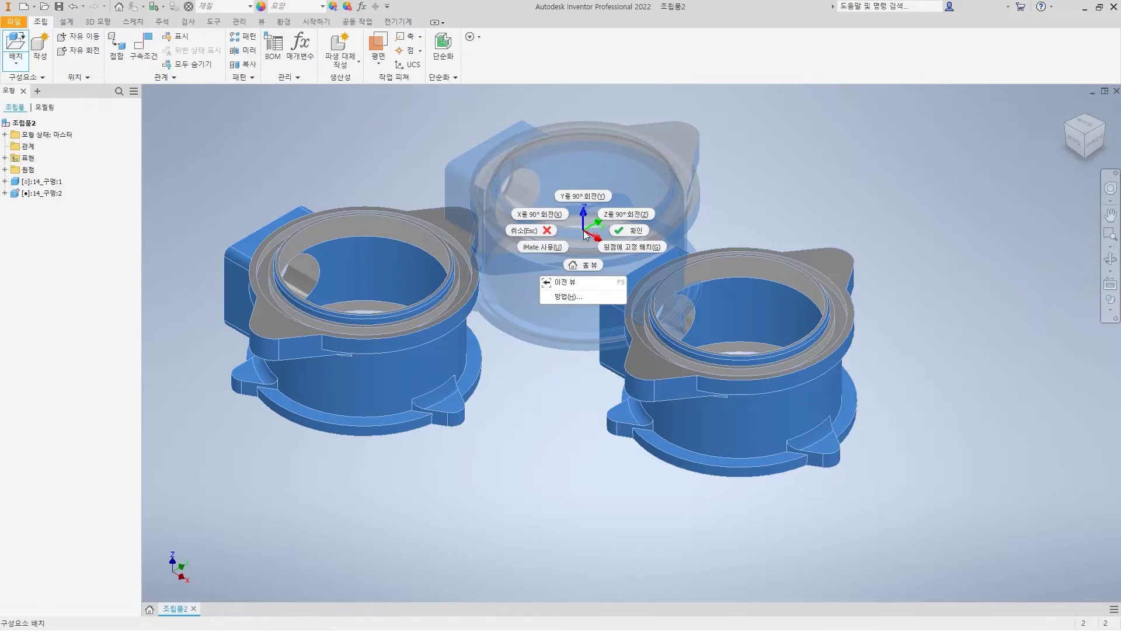
click(625, 215)
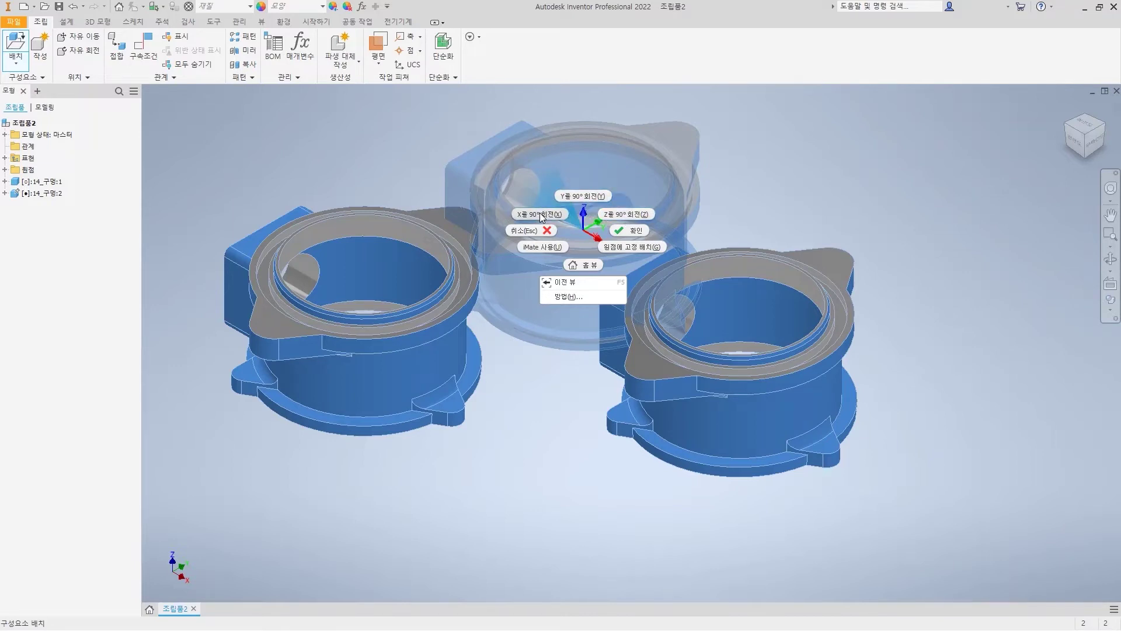
click(543, 214)
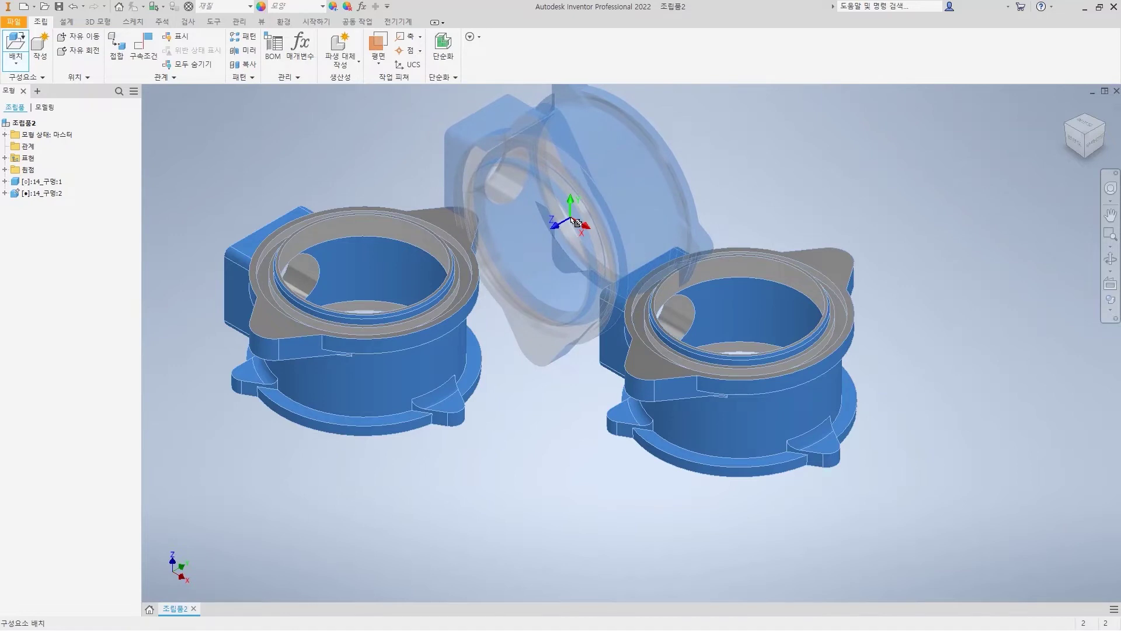
click(571, 231)
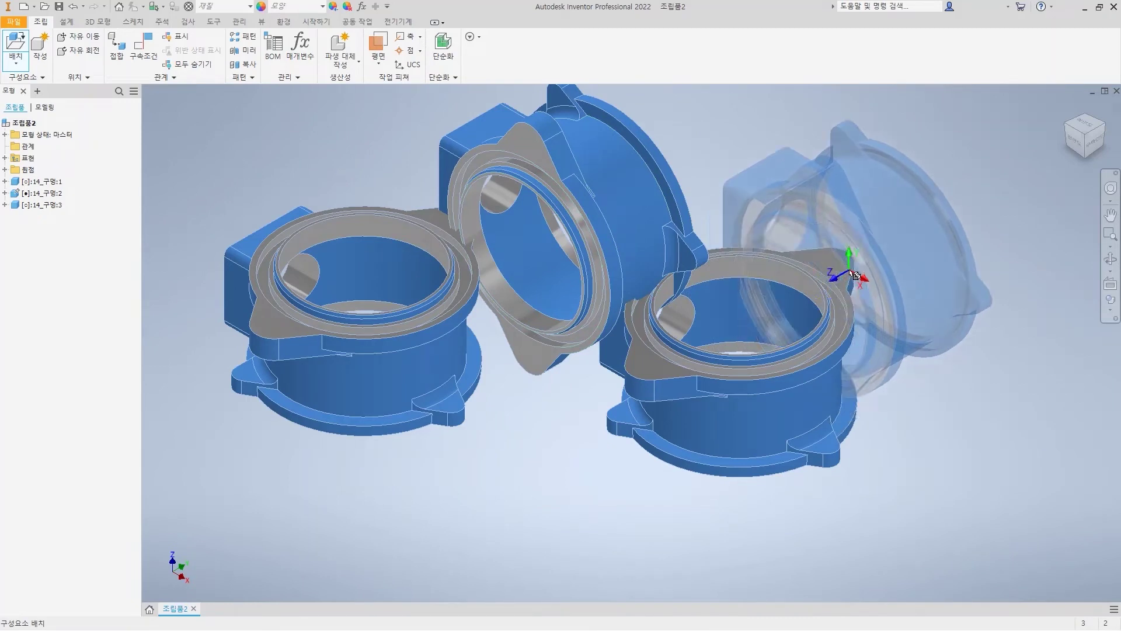
key(Escape)
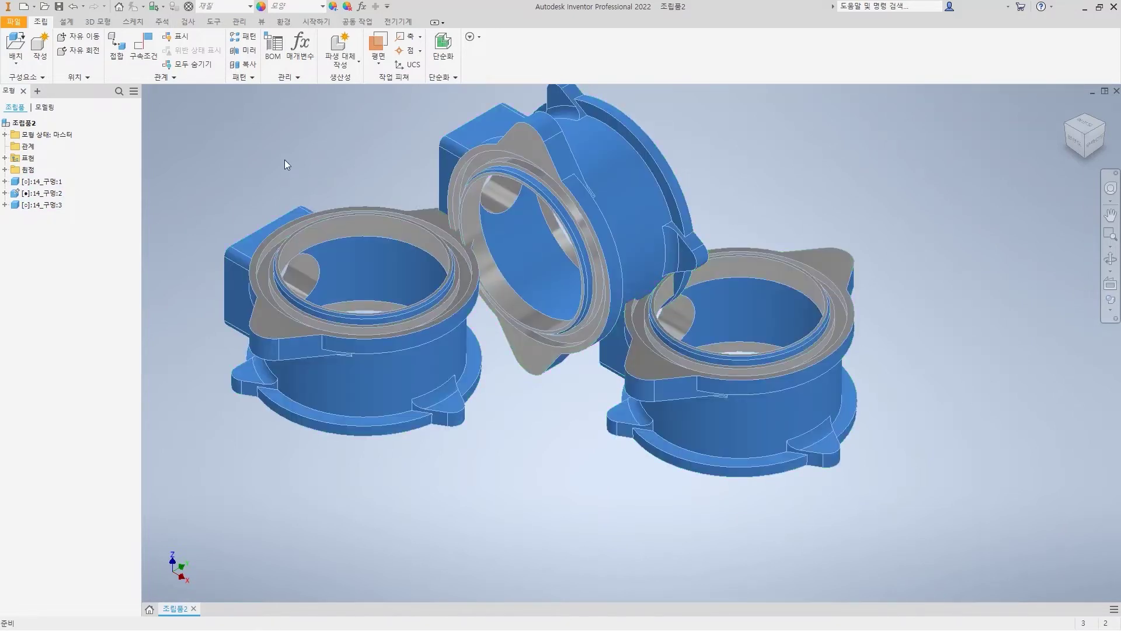
Place one instance of the 21_서브조립품 subassembly freely to the right of the 14_구멍 parts and end the placement.
key(p)
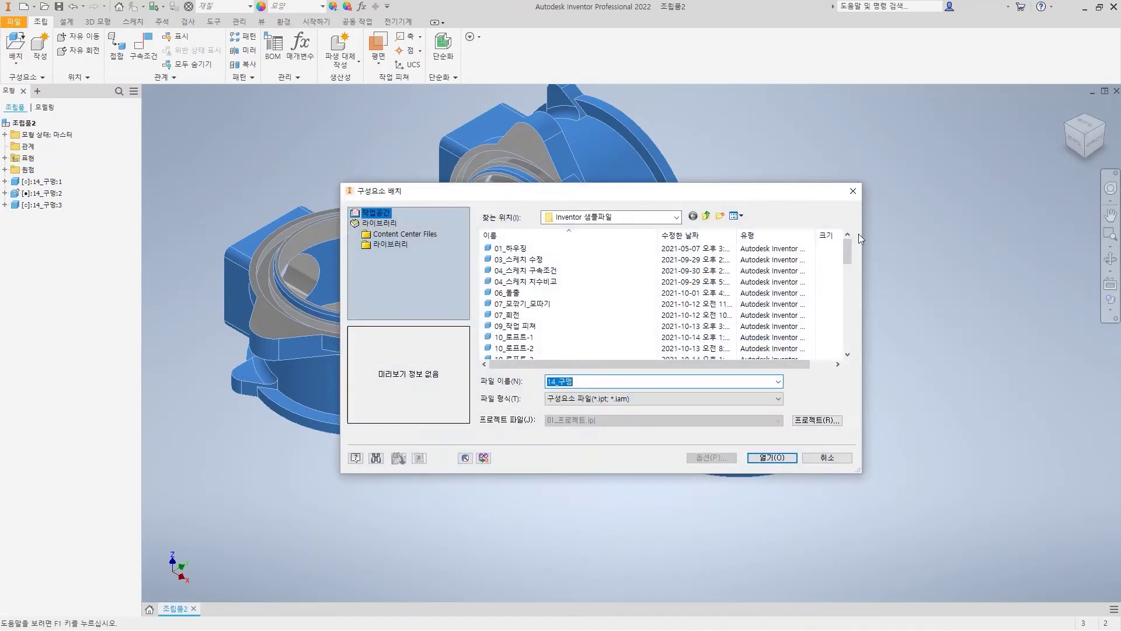
drag(847, 257, 848, 341)
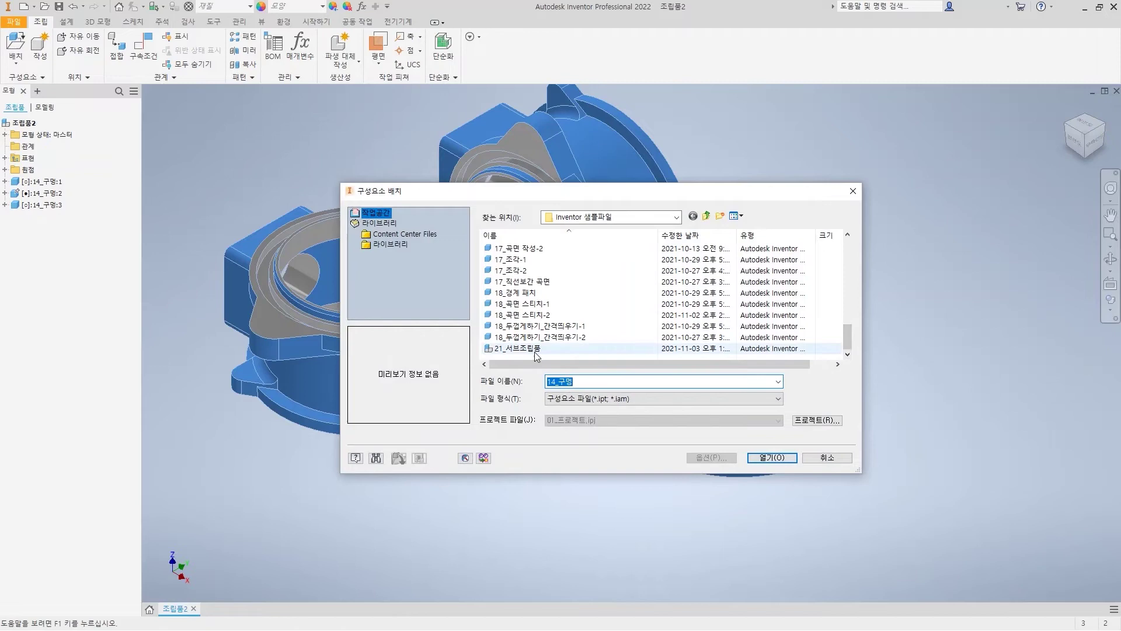
click(535, 350)
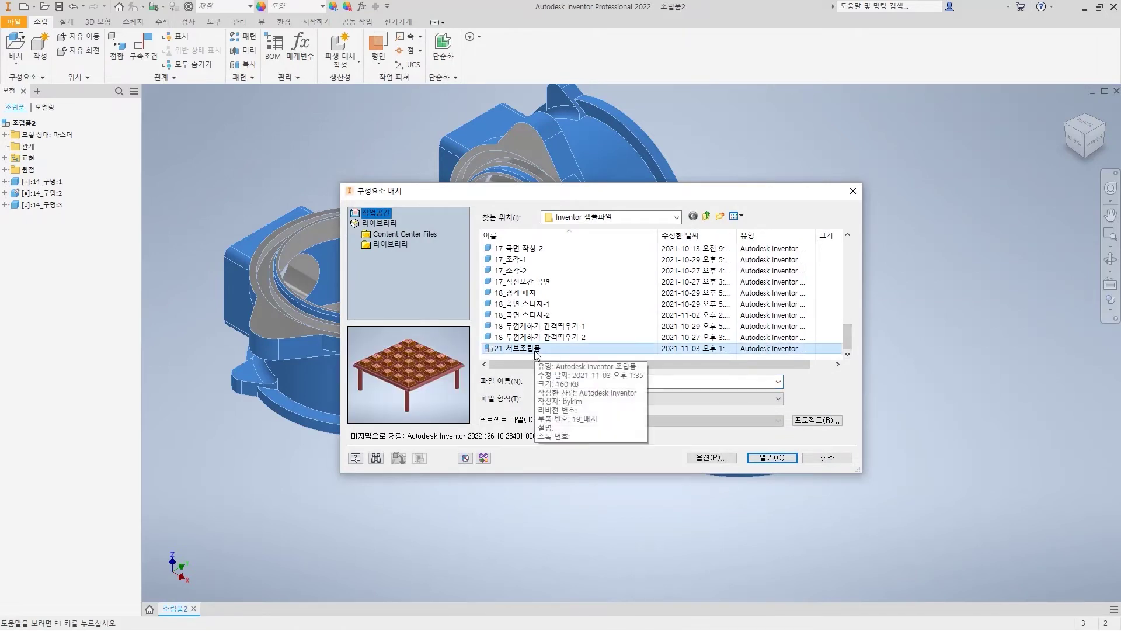
click(777, 457)
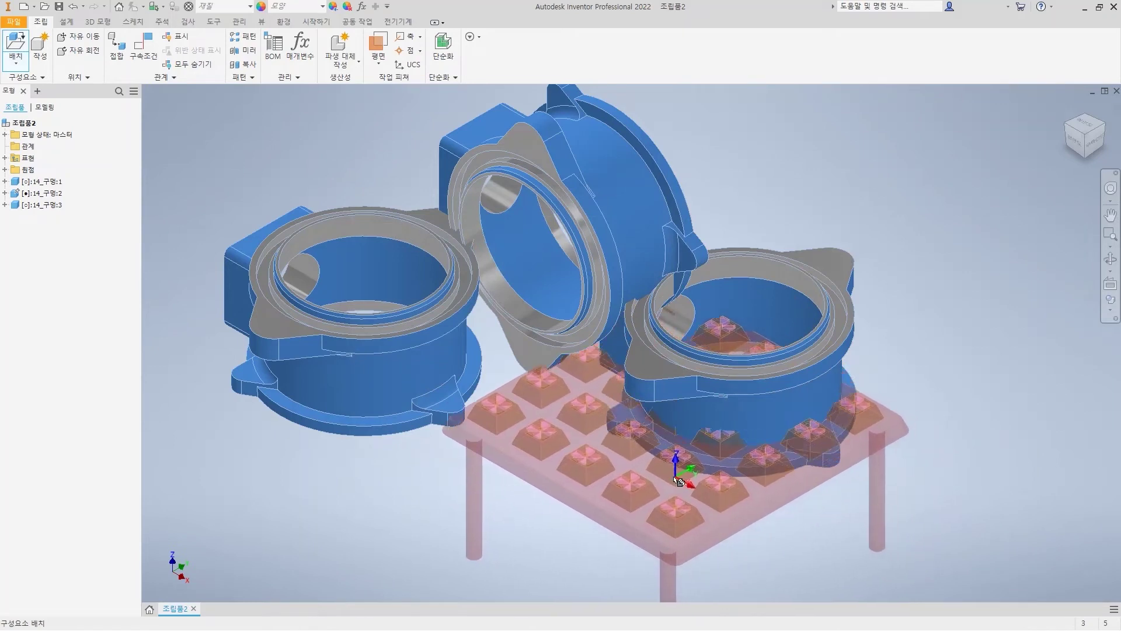
scroll(638, 463, down, 2)
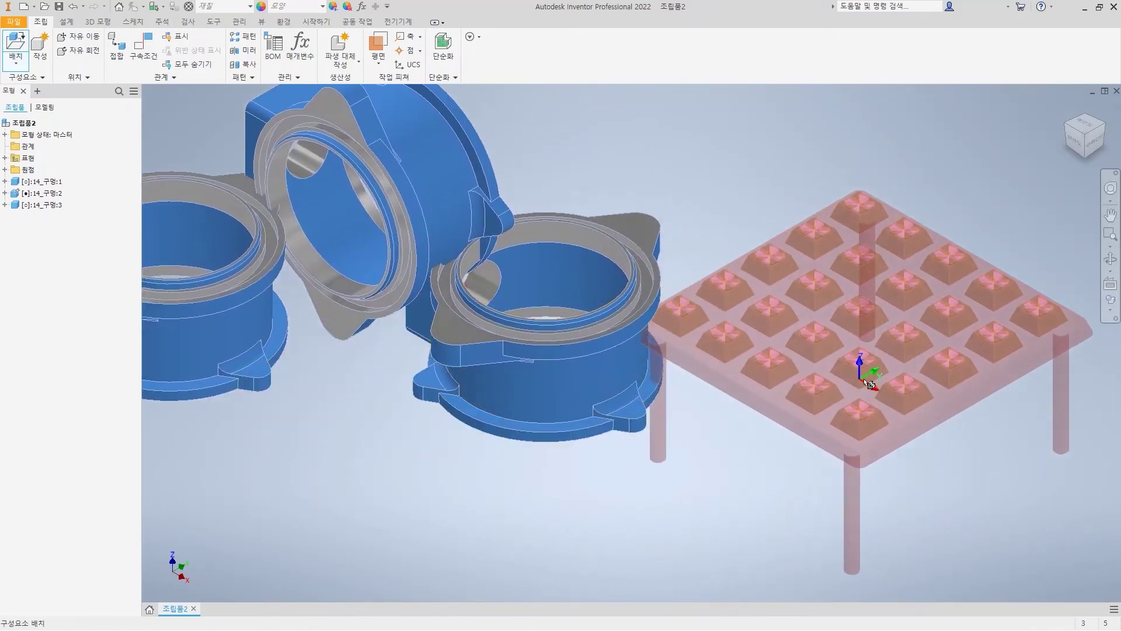
click(904, 377)
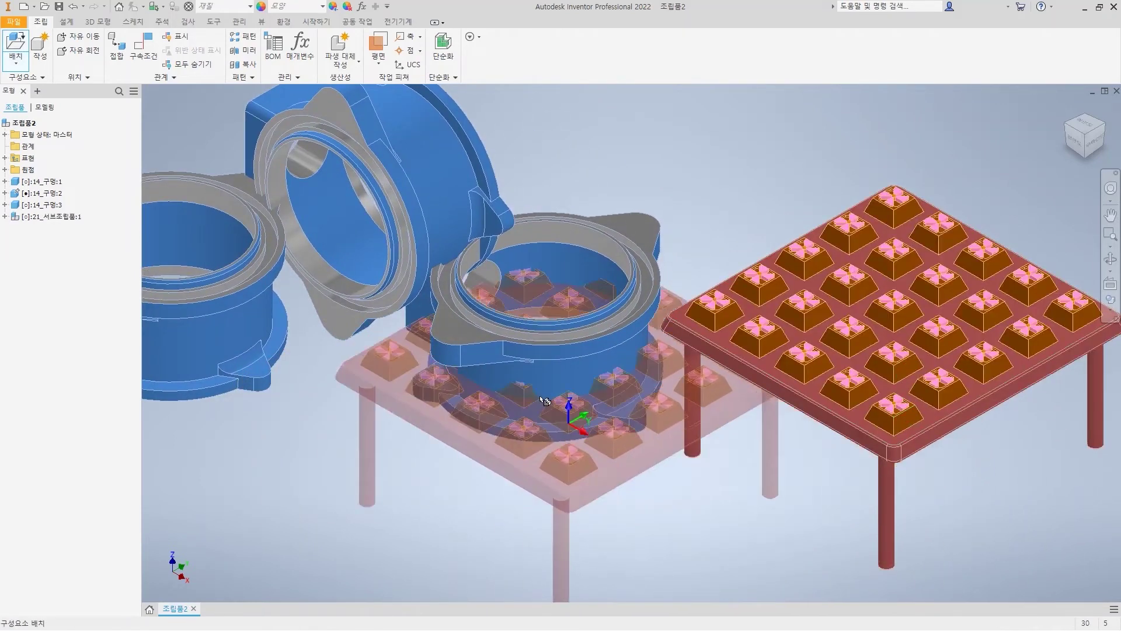
key(Escape)
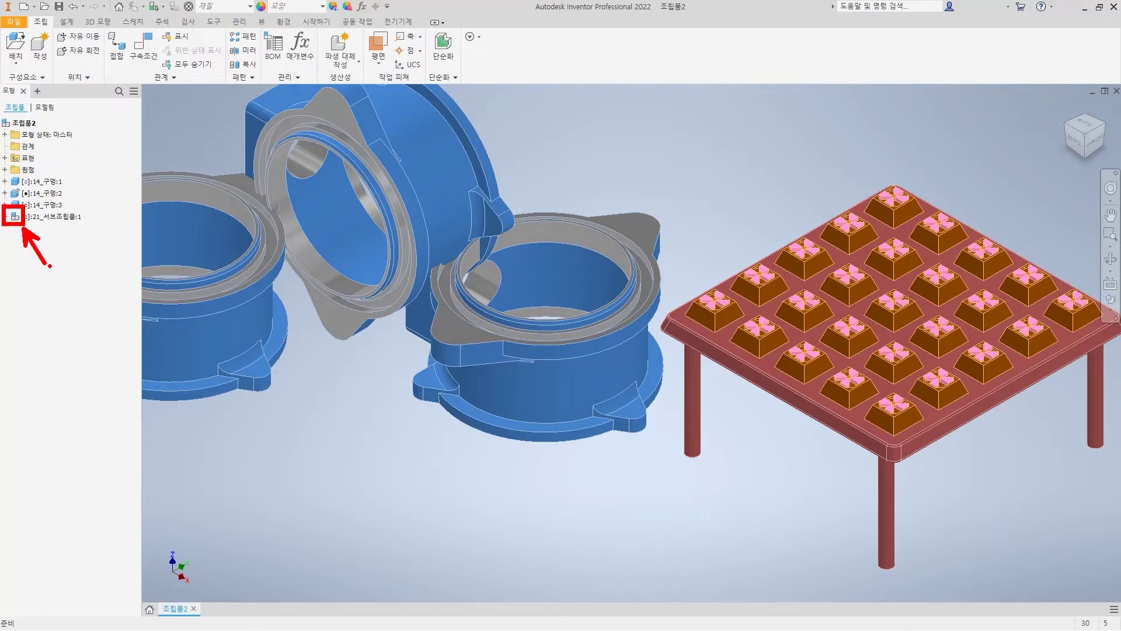
Compare the browser contents of 21_서브조립품:1, its nested 13_테이블:1 part and the 14_구멍:3 part.
click(5, 216)
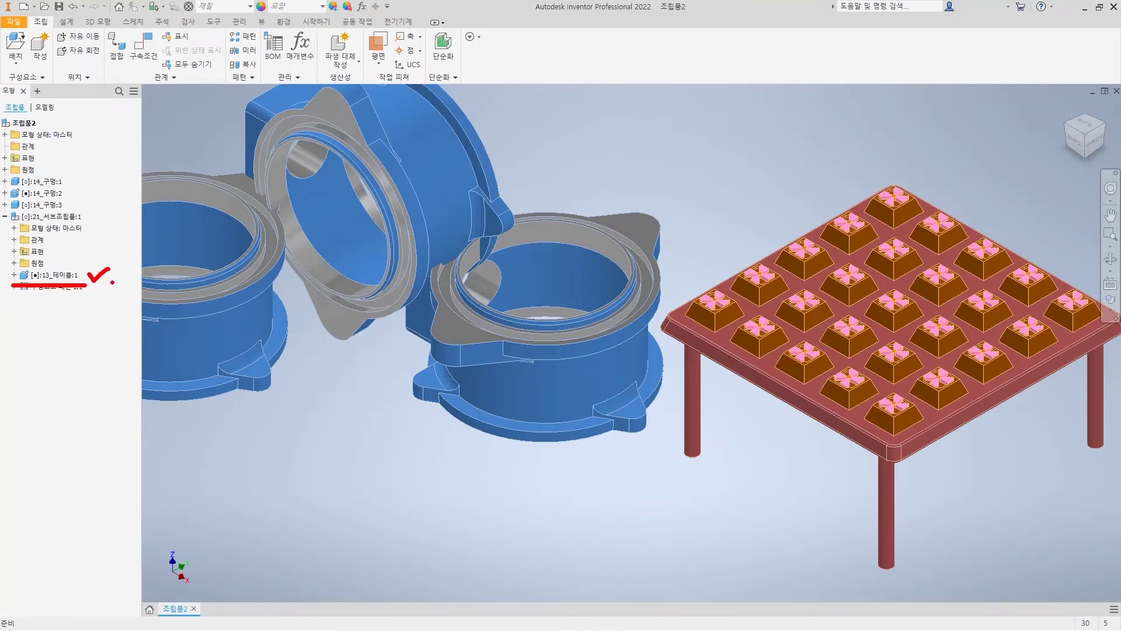
click(5, 216)
click(4, 205)
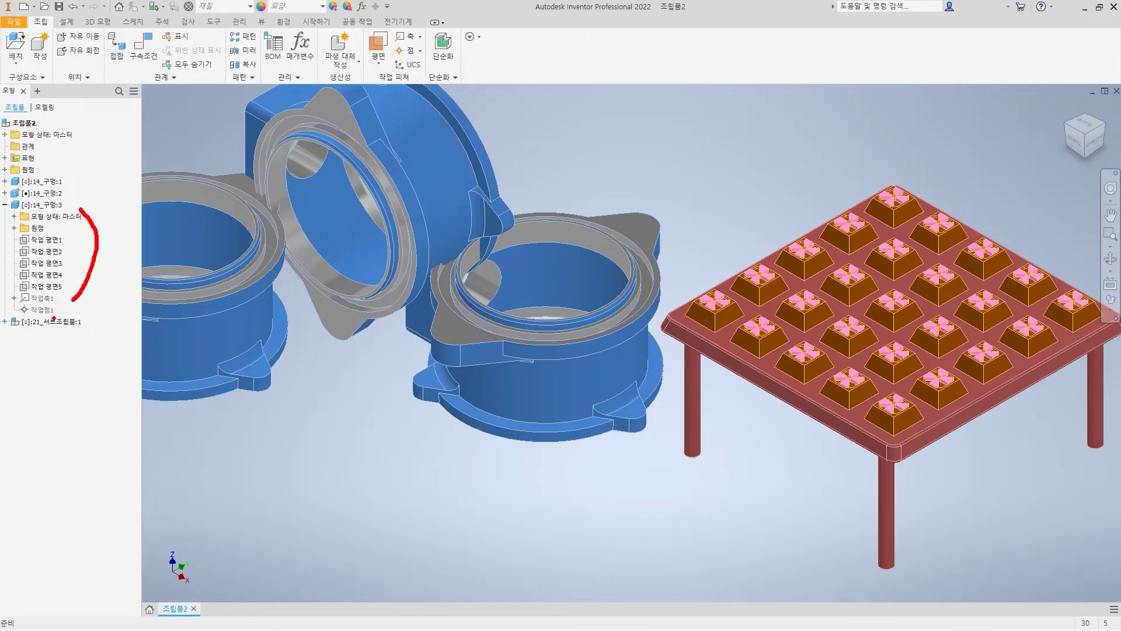
click(4, 204)
click(4, 216)
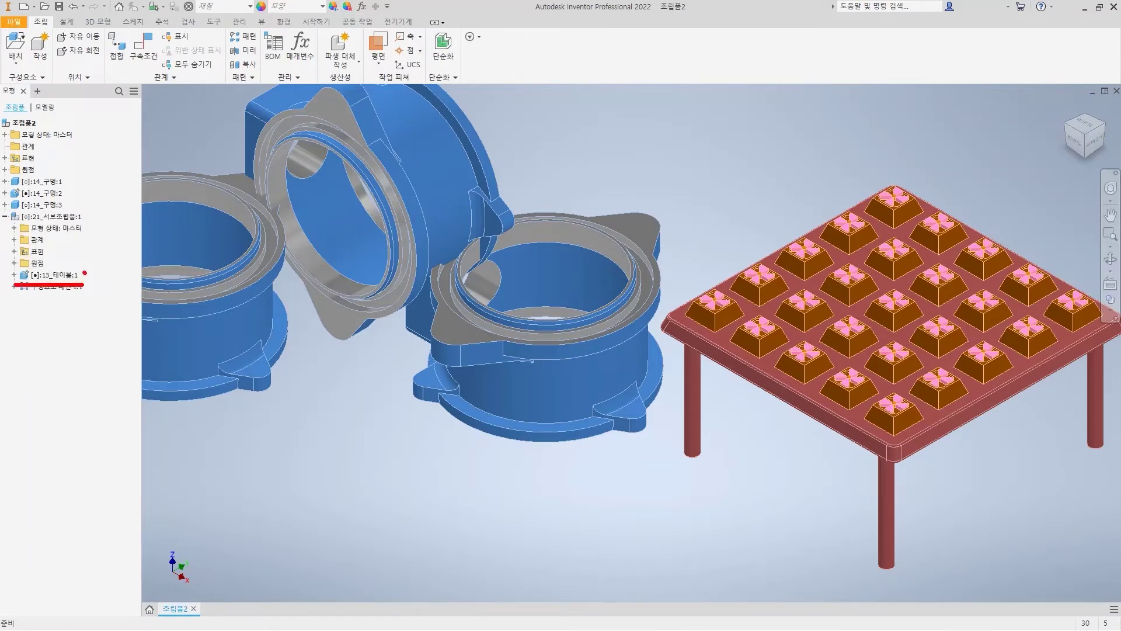
click(62, 288)
click(14, 275)
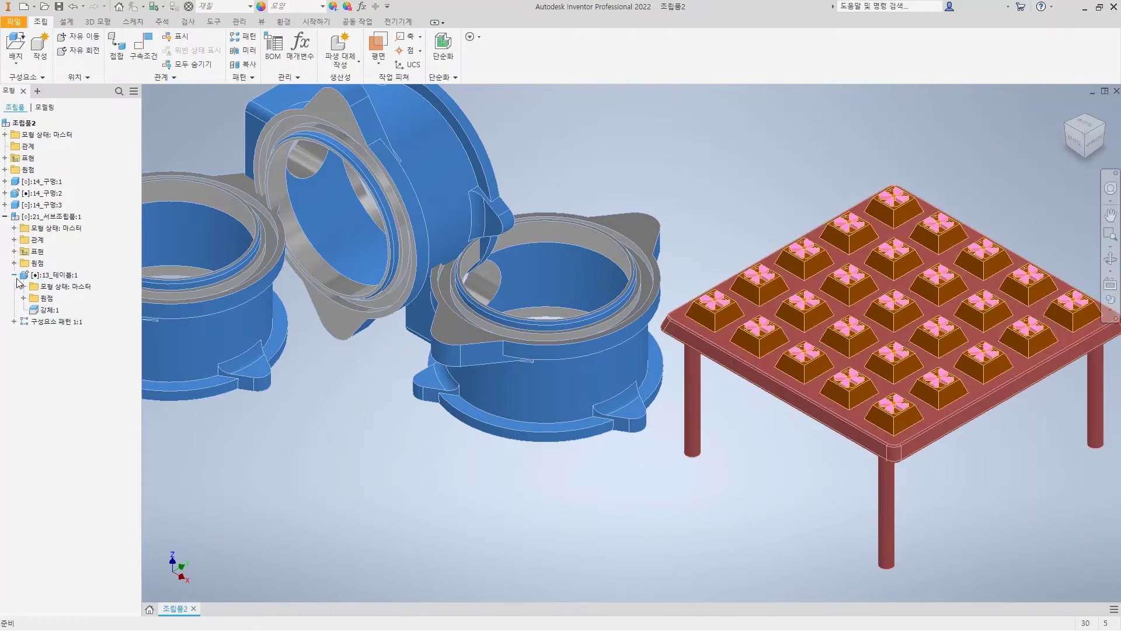
mouse_move(70, 315)
mouse_down()
mouse_move(37, 320)
mouse_move(61, 299)
mouse_move(64, 325)
mouse_up()
mouse_move(77, 303)
mouse_down()
mouse_move(86, 312)
mouse_move(105, 296)
mouse_up()
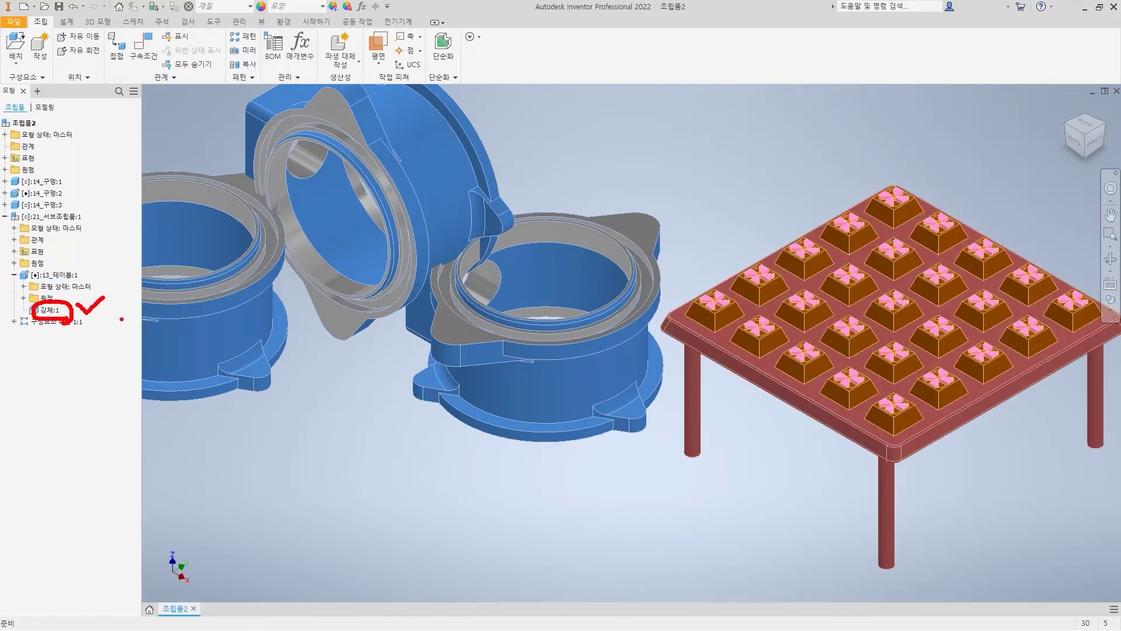
click(13, 275)
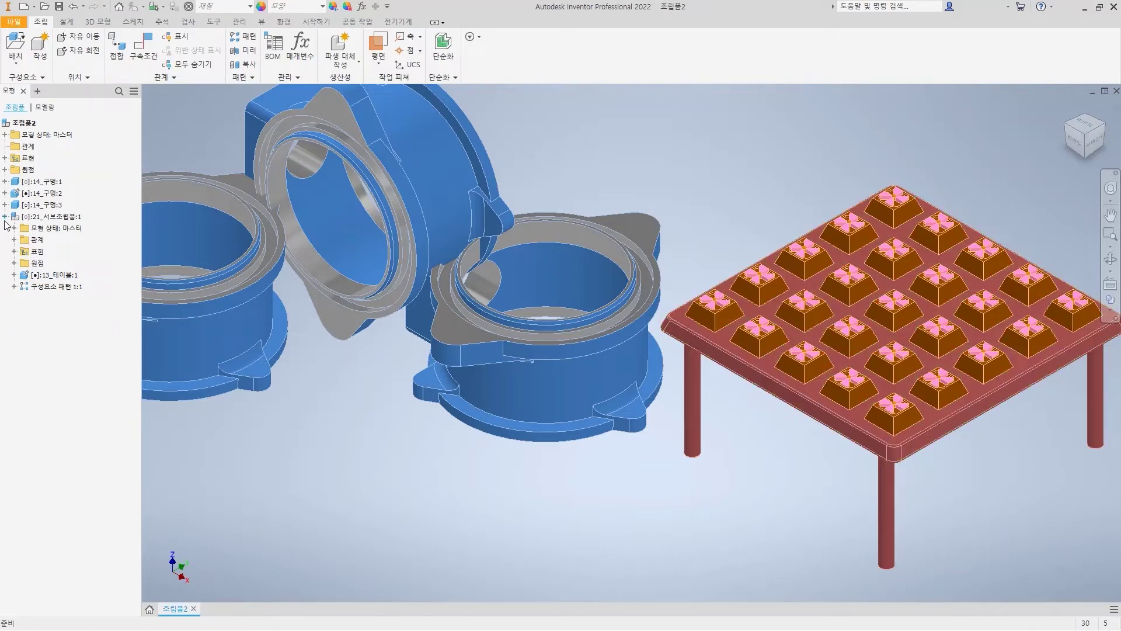
click(5, 217)
Switch to File Explorer and place a fourth instance of 14_구멍 from the Inventor 샘플파일 folder, left of the other parts.
click(1079, 111)
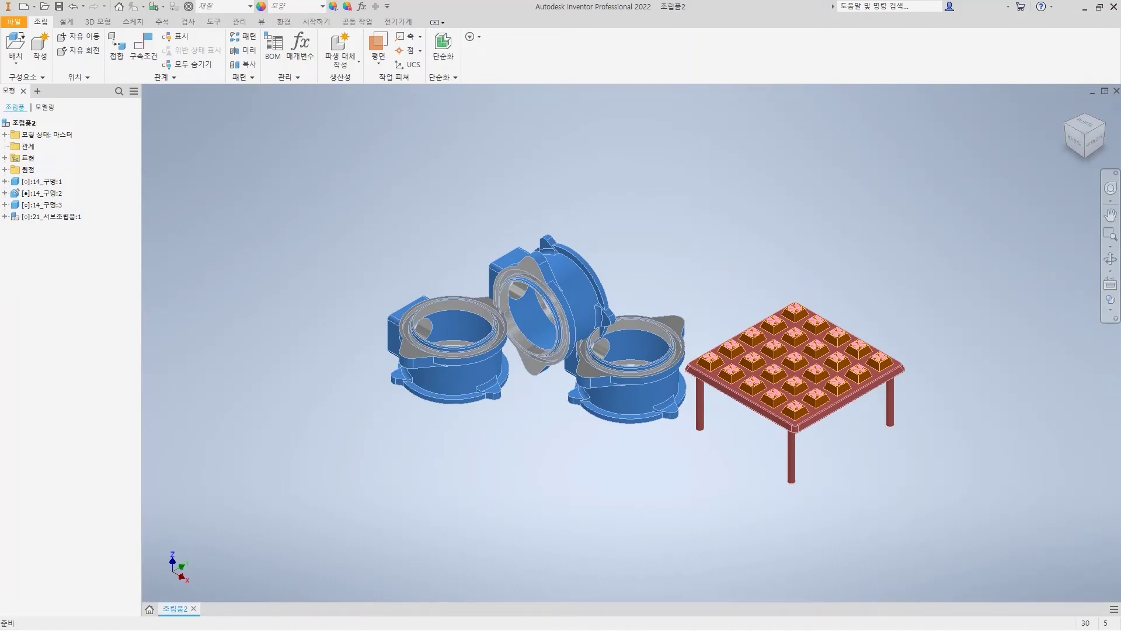
key(alt+Tab)
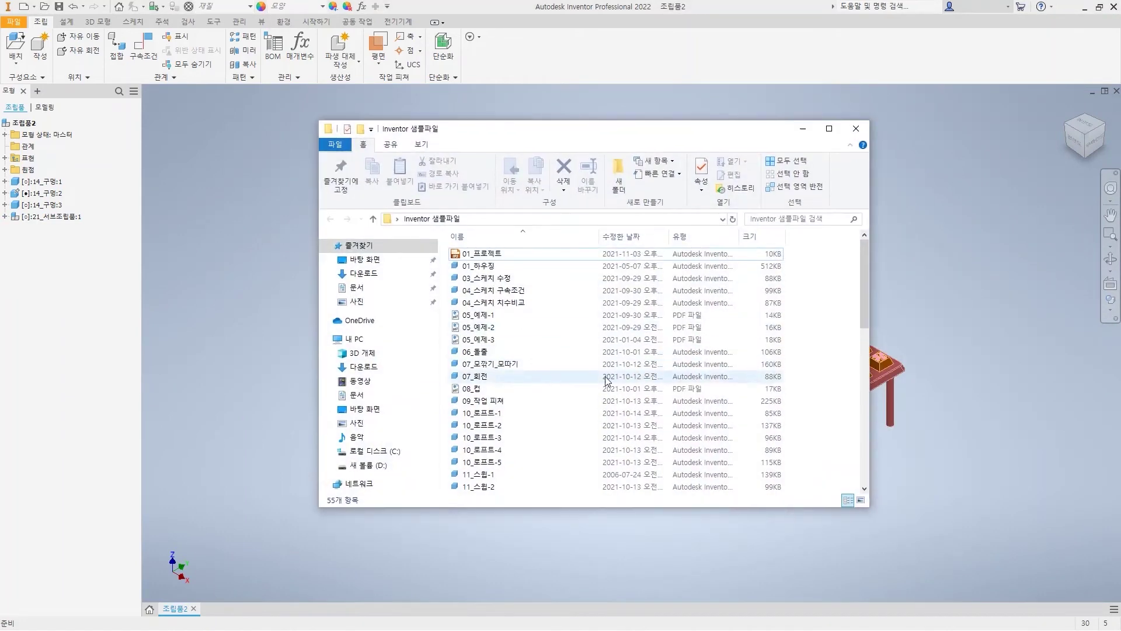
drag(867, 299, 869, 433)
click(477, 283)
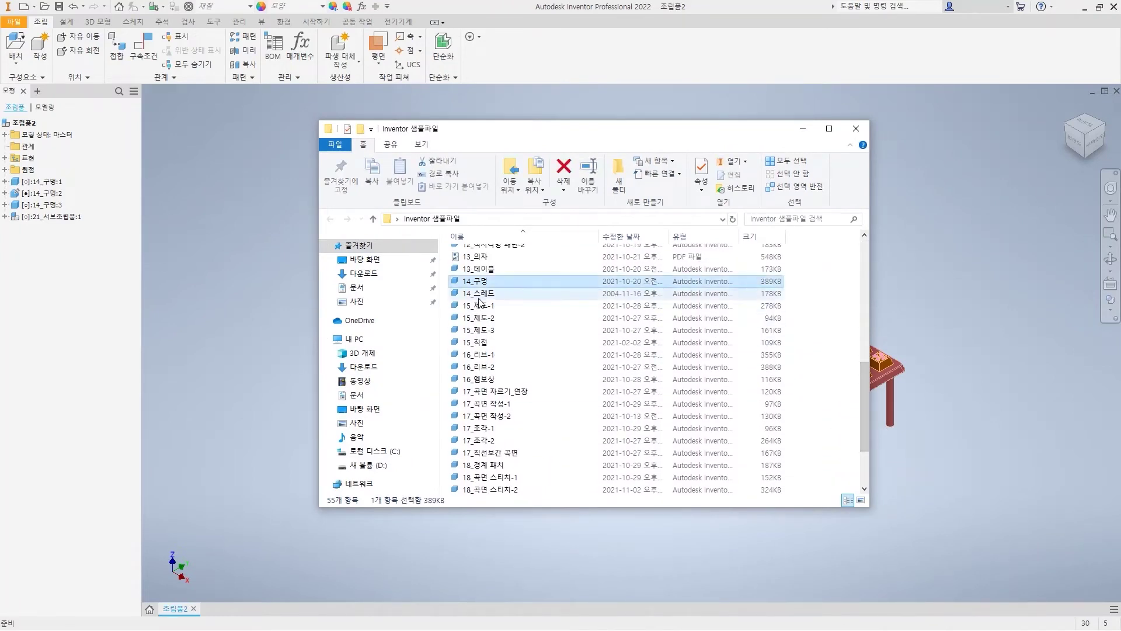
mouse_move(488, 285)
mouse_down()
mouse_move(259, 324)
mouse_move(272, 321)
mouse_up()
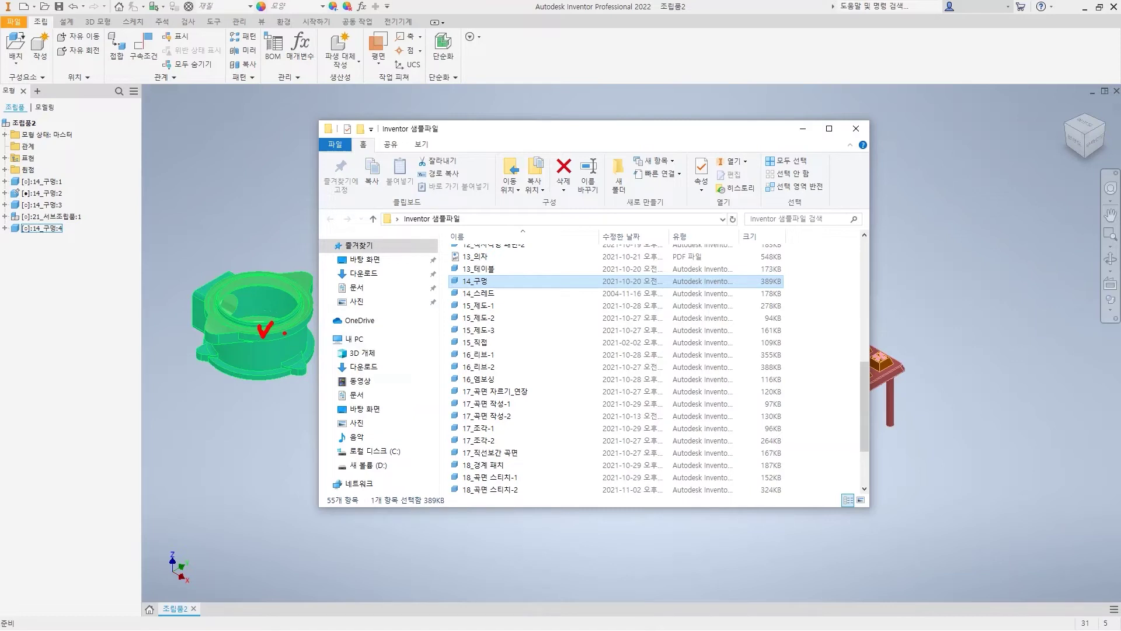
mouse_move(1016, 399)
mouse_down()
mouse_move(1089, 359)
mouse_move(1019, 409)
mouse_up()
drag(1034, 370, 1075, 360)
key(Escape)
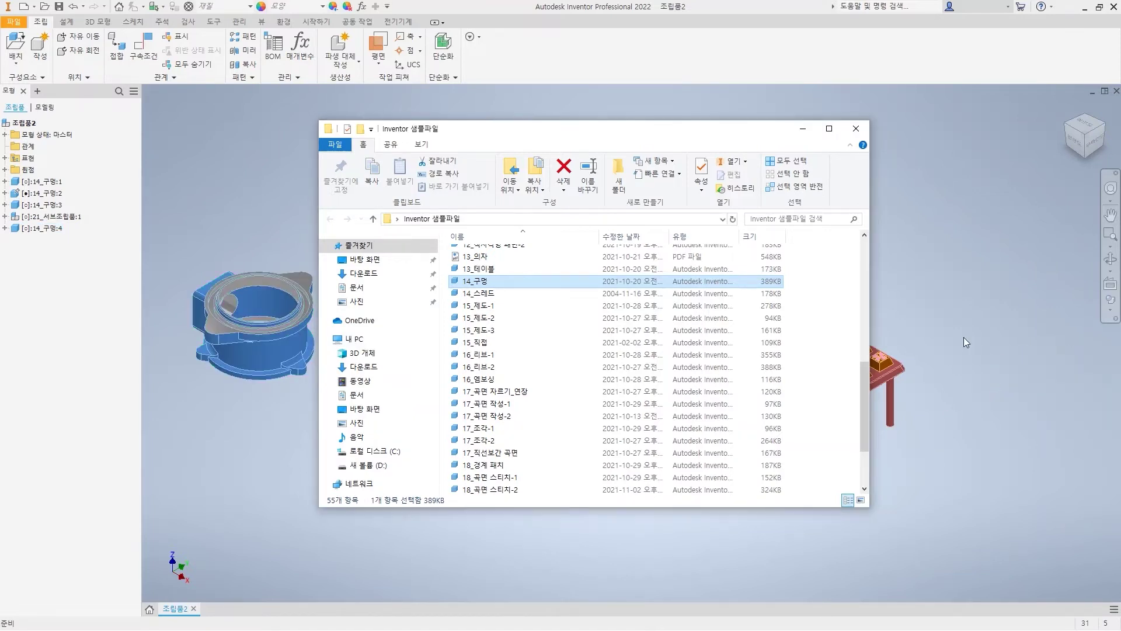
click(885, 368)
drag(636, 358, 728, 310)
mouse_move(638, 338)
mouse_down()
mouse_move(635, 356)
mouse_move(653, 363)
mouse_up()
mouse_move(751, 290)
mouse_down()
mouse_move(745, 314)
mouse_move(791, 311)
mouse_up()
mouse_move(786, 301)
mouse_down()
mouse_move(803, 296)
mouse_move(802, 307)
mouse_up()
mouse_move(796, 312)
mouse_down()
mouse_move(847, 322)
mouse_move(866, 296)
mouse_move(860, 316)
mouse_move(872, 308)
mouse_up()
drag(873, 305, 877, 325)
mouse_move(875, 320)
mouse_down()
mouse_move(902, 297)
mouse_move(893, 342)
mouse_up()
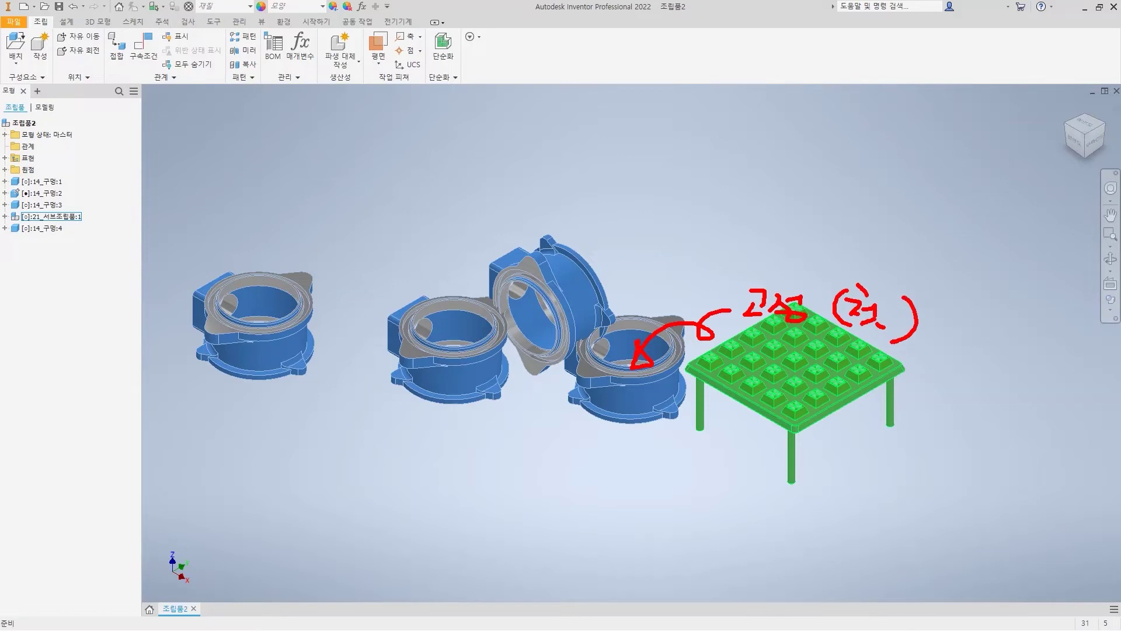
mouse_move(329, 430)
mouse_down()
mouse_move(305, 429)
mouse_move(269, 373)
mouse_move(307, 391)
mouse_up()
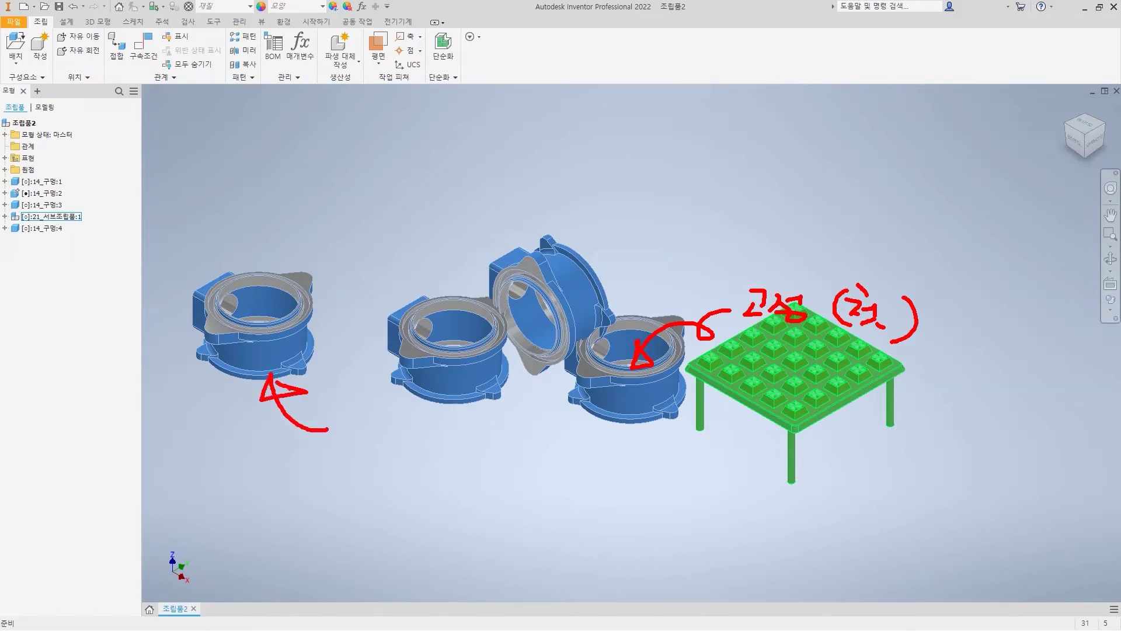
drag(520, 433, 545, 433)
key(Escape)
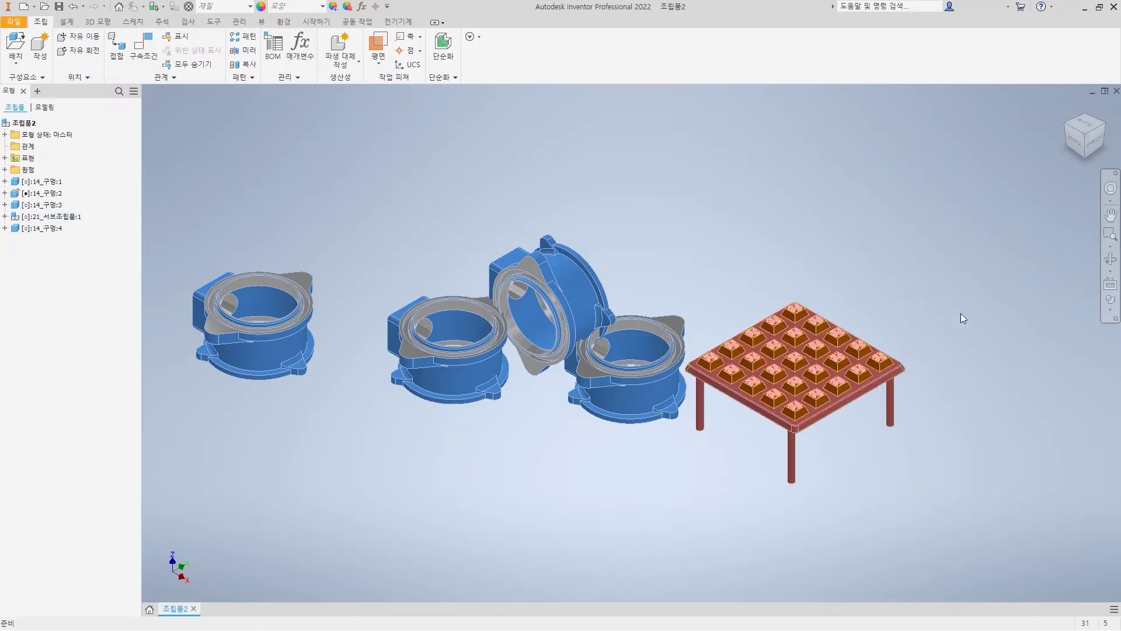
mouse_move(21, 75)
mouse_down()
mouse_move(9, 58)
mouse_move(24, 72)
mouse_up()
key(Escape)
click(16, 63)
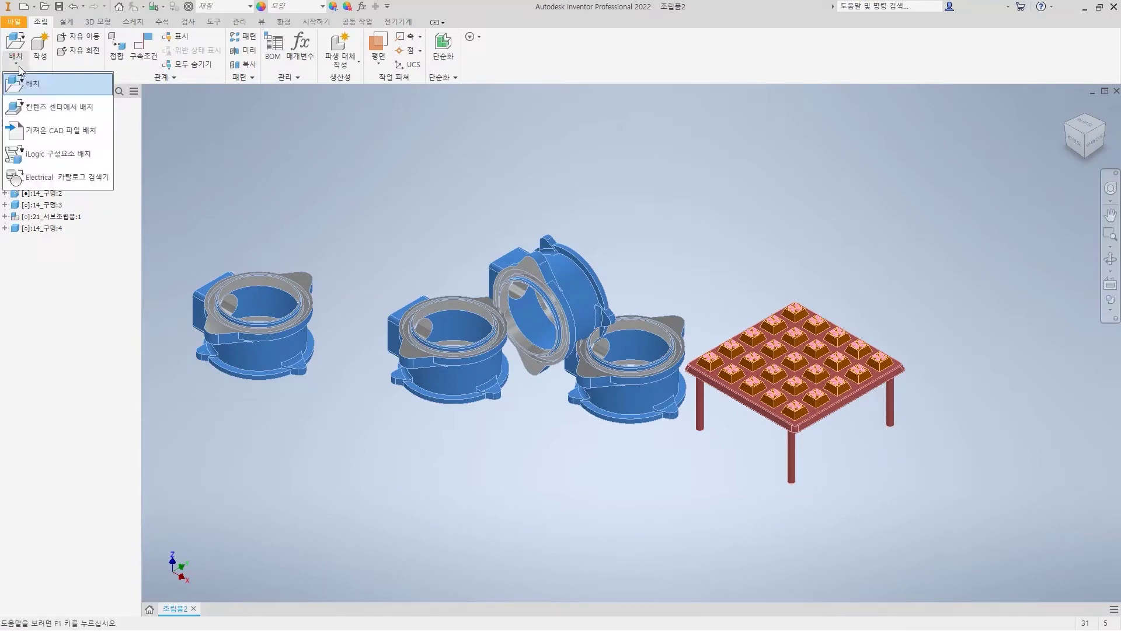
drag(109, 132, 157, 132)
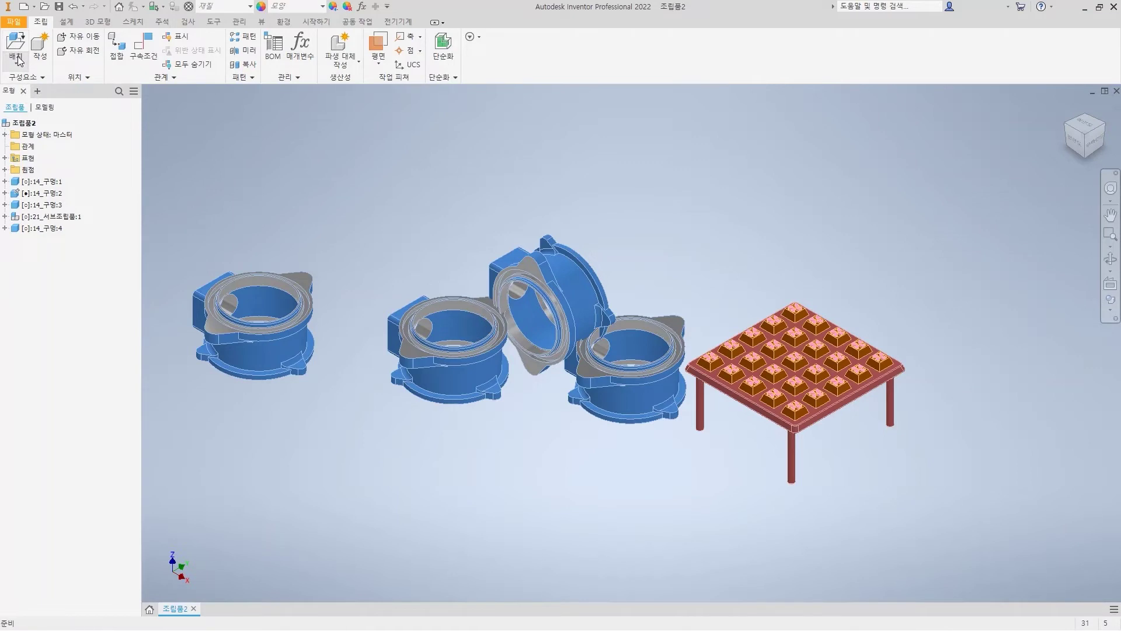
Start placing an imported CAD file (가져온 CAD 파일 배치) and open 21_부품1.stp in the import settings.
click(18, 58)
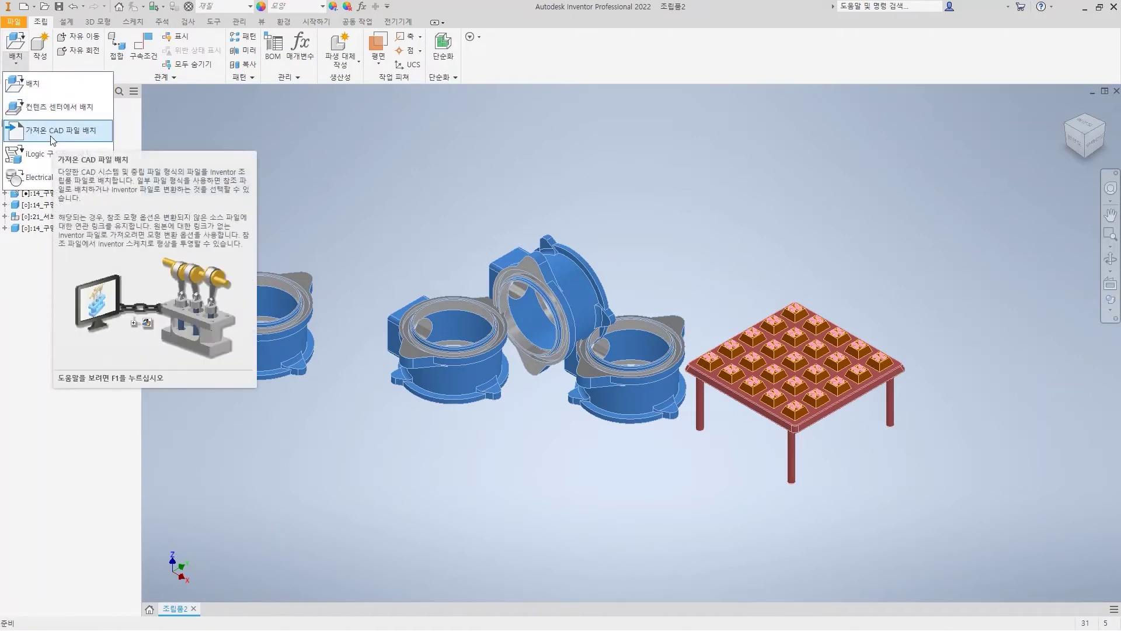
click(51, 132)
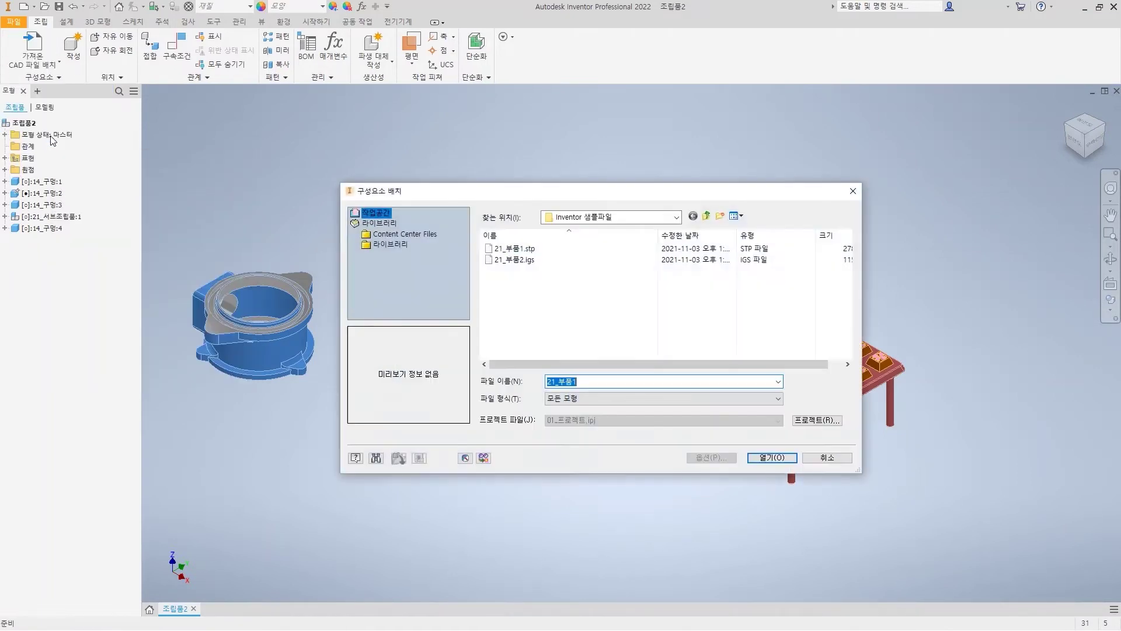
click(629, 325)
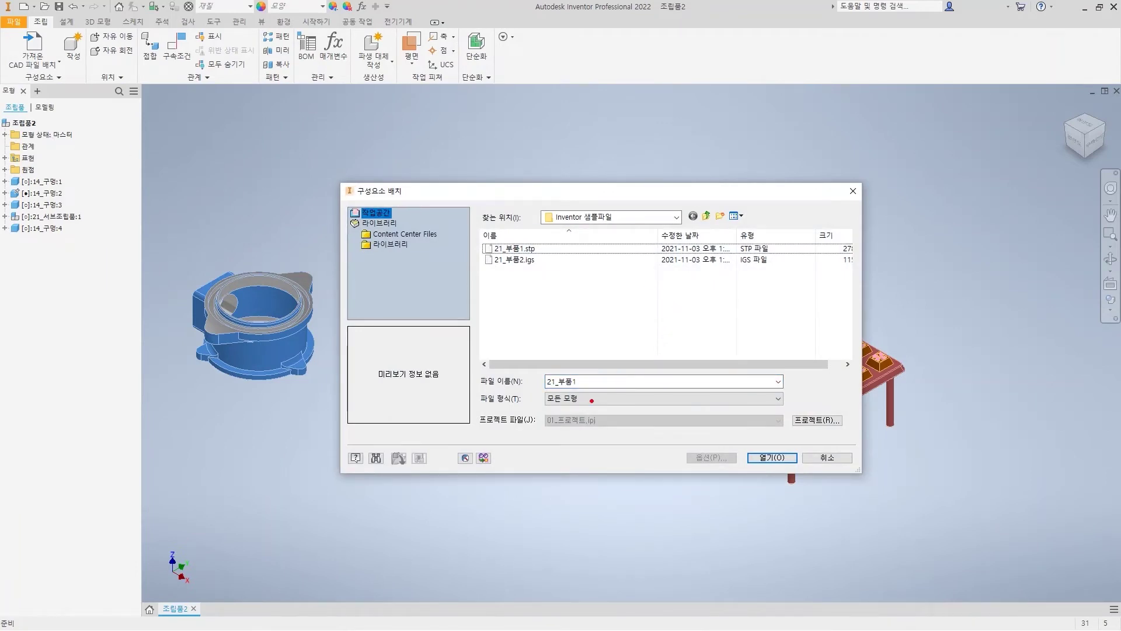
drag(558, 247, 557, 263)
key(Escape)
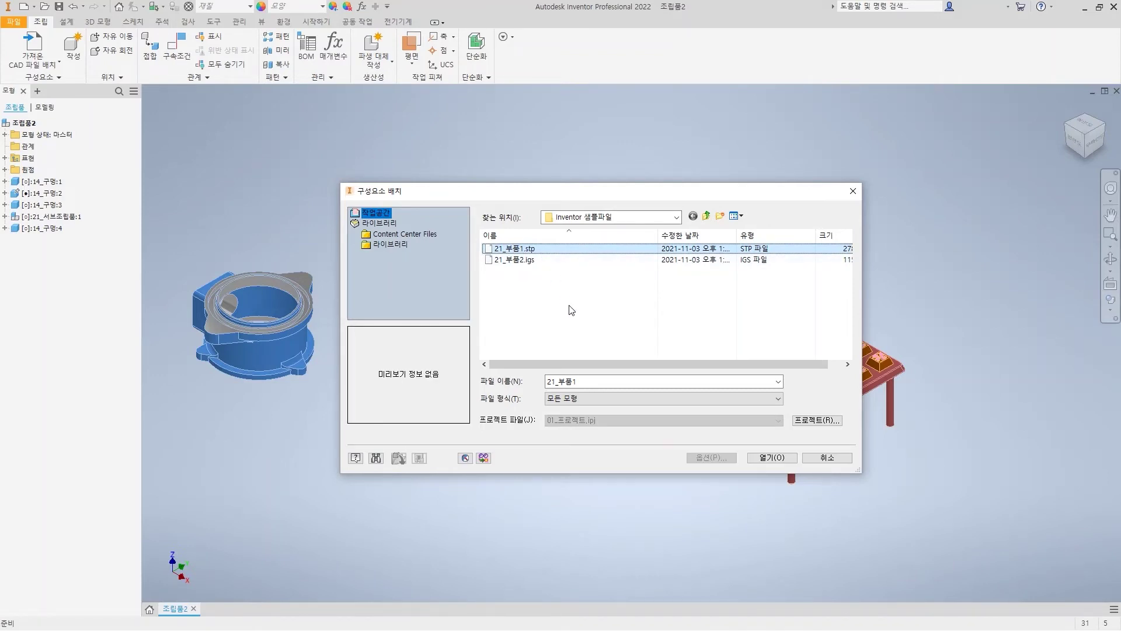
click(771, 457)
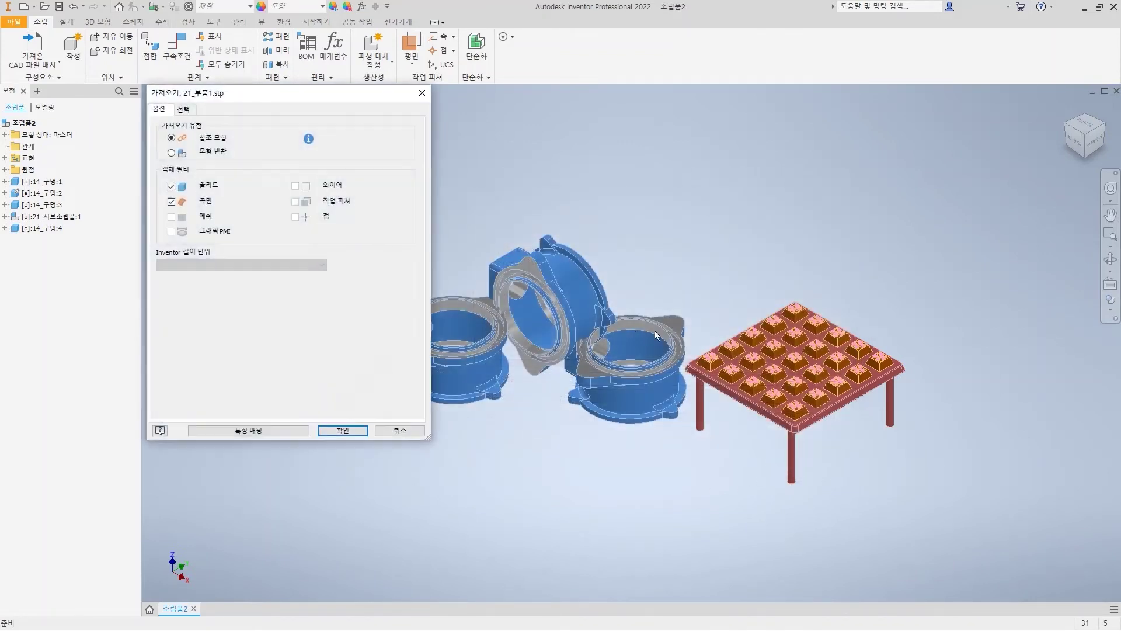
key(ctrl+2)
mouse_move(151, 130)
mouse_down()
mouse_move(242, 119)
mouse_move(232, 156)
mouse_up()
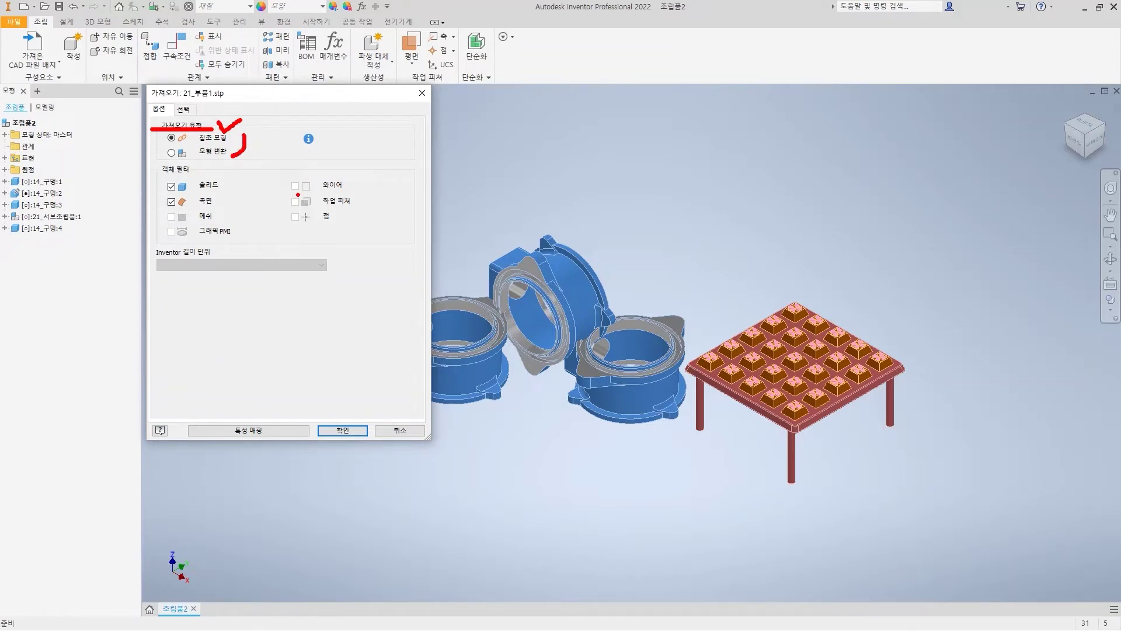
mouse_move(275, 132)
mouse_down()
mouse_move(274, 150)
mouse_move(287, 138)
mouse_up()
mouse_move(327, 124)
mouse_down()
mouse_move(333, 134)
mouse_move(341, 124)
mouse_move(254, 109)
mouse_move(266, 122)
mouse_up()
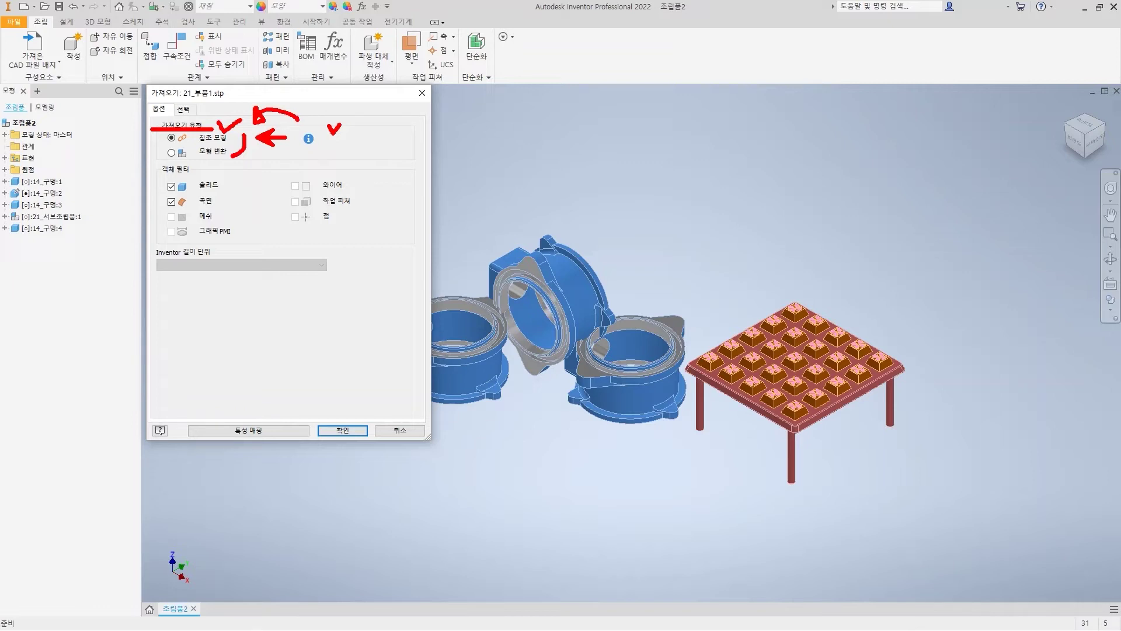
mouse_move(193, 144)
mouse_down()
mouse_move(229, 145)
mouse_move(209, 144)
mouse_up()
drag(354, 127, 361, 124)
key(e)
mouse_move(251, 146)
mouse_down()
mouse_move(250, 164)
mouse_move(284, 143)
mouse_up()
drag(191, 143, 239, 143)
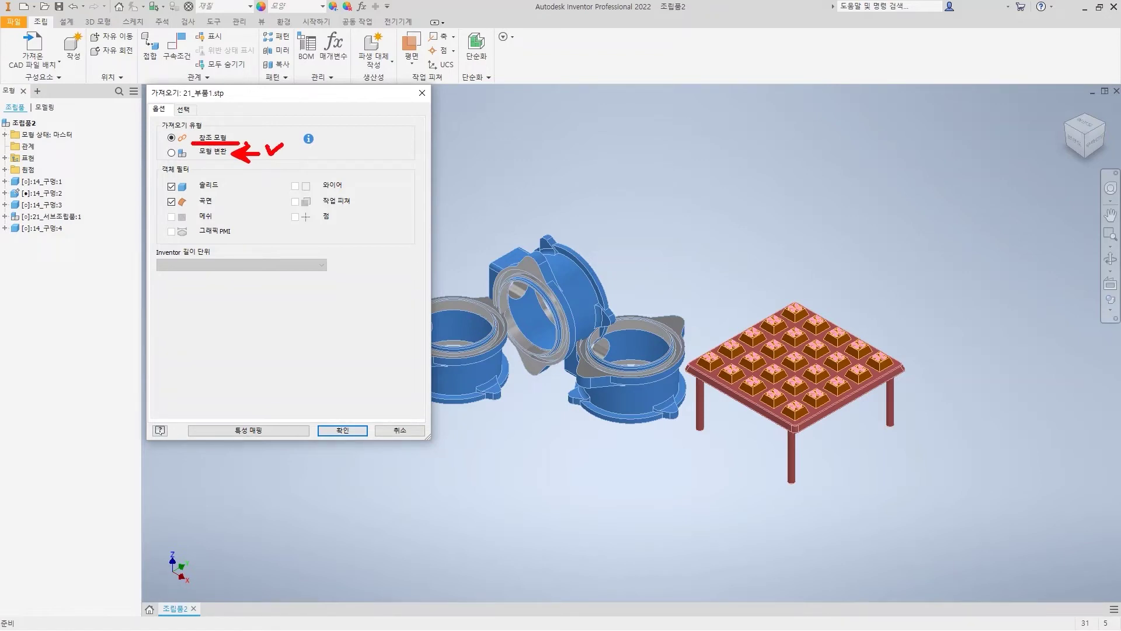
drag(268, 166, 278, 178)
drag(277, 166, 267, 179)
mouse_move(275, 136)
mouse_down()
mouse_move(300, 137)
mouse_move(283, 164)
mouse_move(296, 165)
mouse_up()
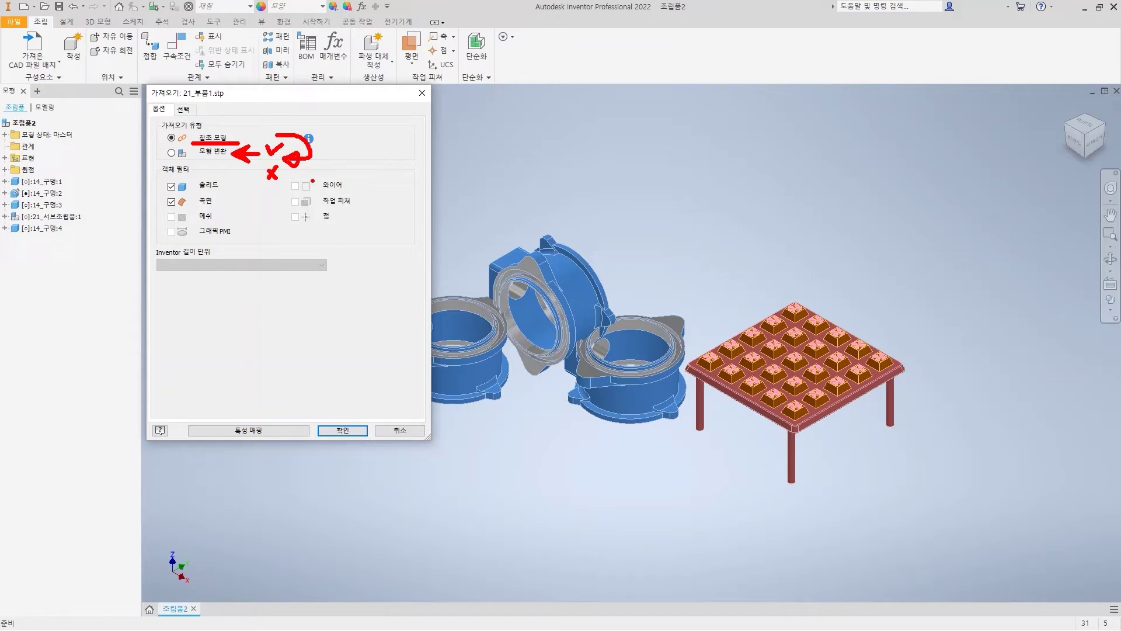
key(Escape)
Compare the import options of Convert Model (모형 변환) and Reference Model (참조 모형), leaving Reference Model selected.
click(171, 153)
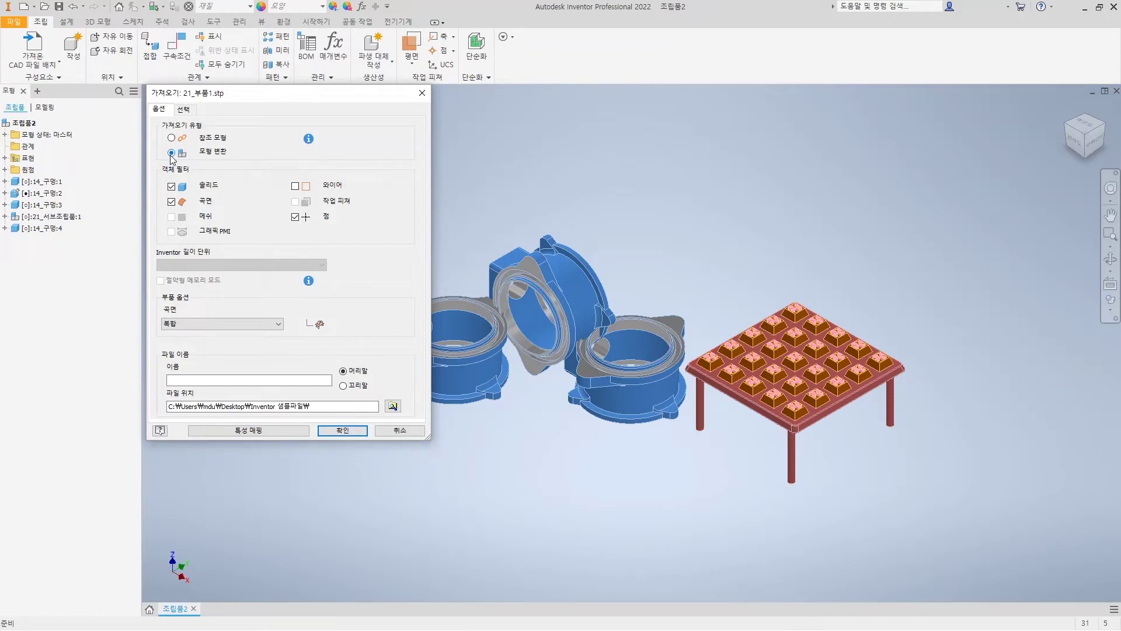
click(172, 138)
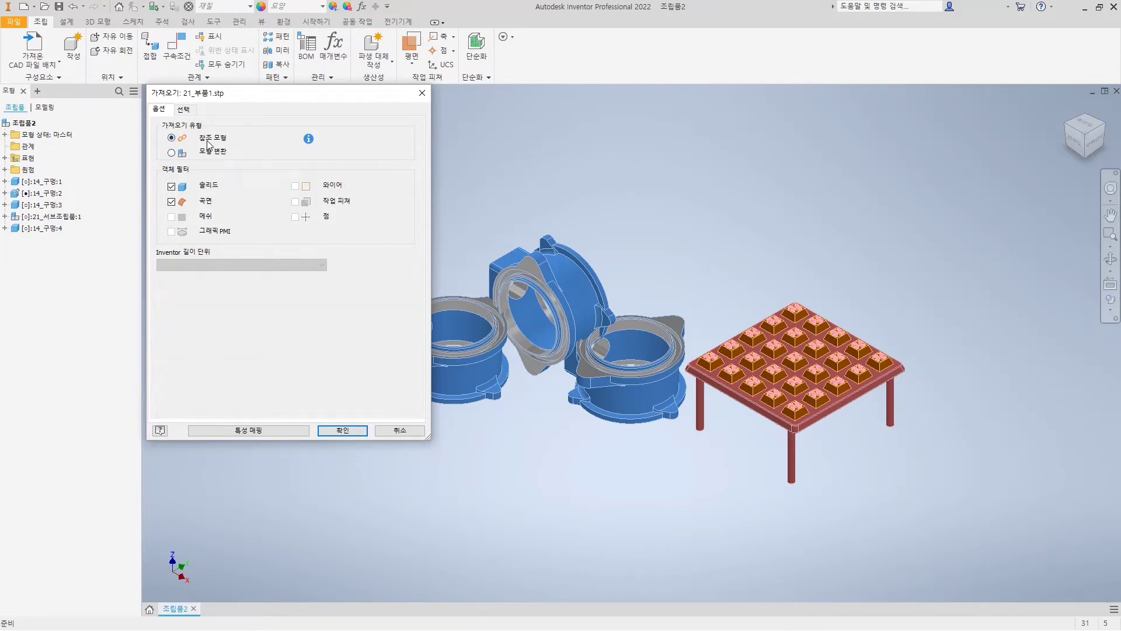
mouse_move(195, 143)
mouse_down()
mouse_move(239, 144)
mouse_move(251, 129)
mouse_up()
mouse_move(162, 171)
mouse_down()
mouse_move(211, 171)
mouse_move(233, 158)
mouse_move(221, 206)
mouse_up()
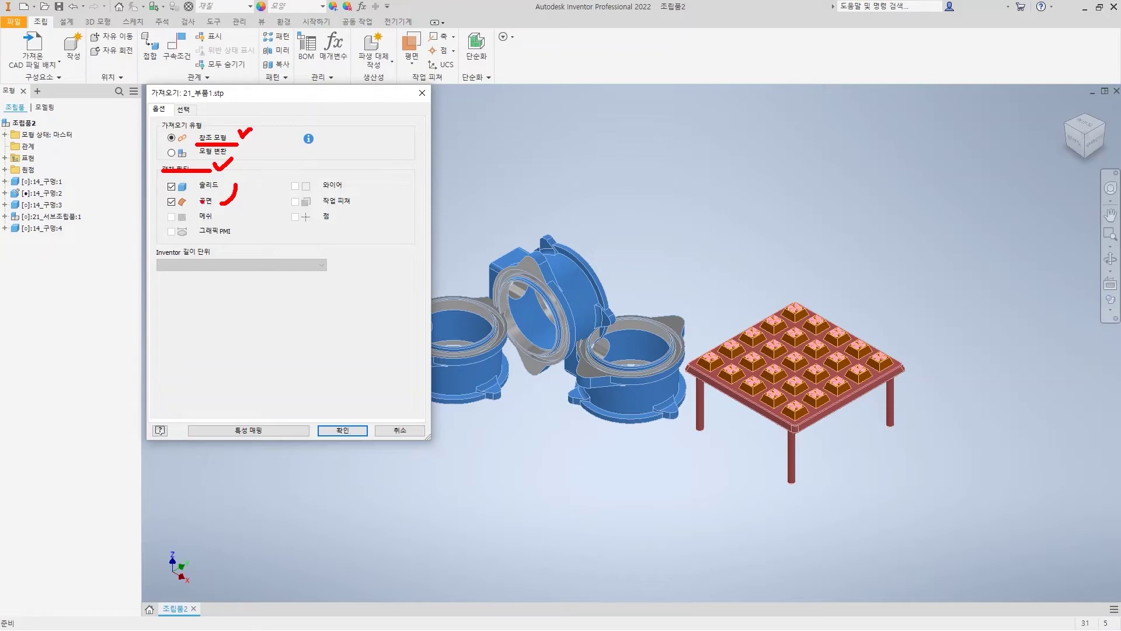
drag(221, 177, 232, 173)
drag(213, 207, 225, 204)
key(e)
mouse_move(170, 100)
mouse_down()
mouse_move(205, 119)
mouse_move(227, 106)
mouse_up()
key(e)
Load the 21_부품1.stp model in the import settings so its bodies are available for selection.
click(190, 110)
mouse_move(149, 152)
mouse_down()
mouse_move(226, 150)
mouse_move(250, 134)
mouse_up()
key(e)
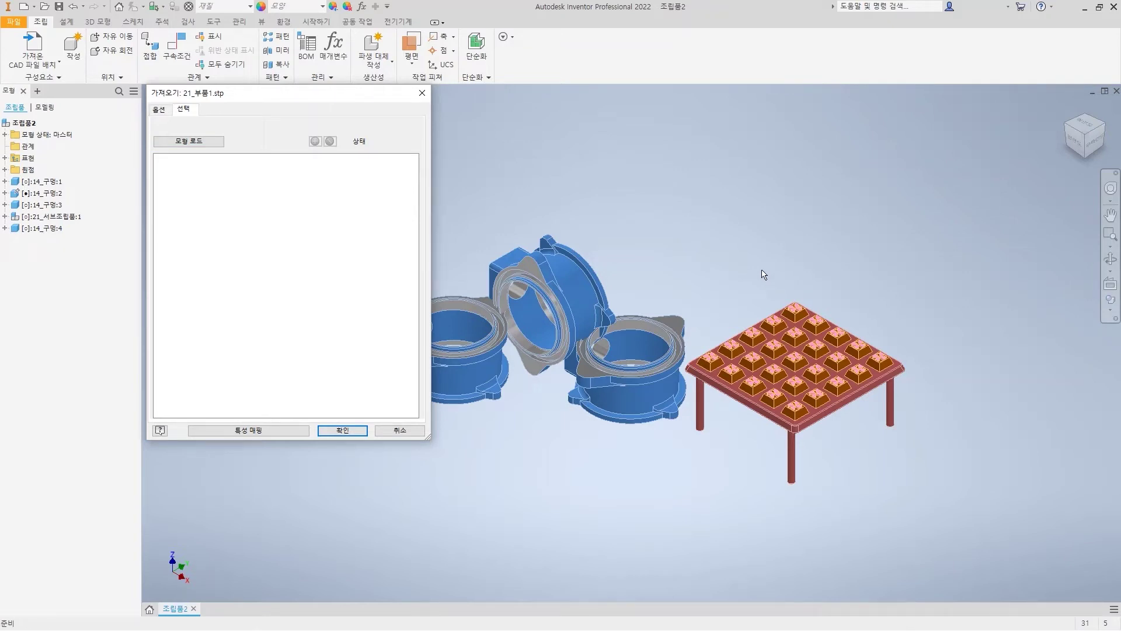
click(197, 144)
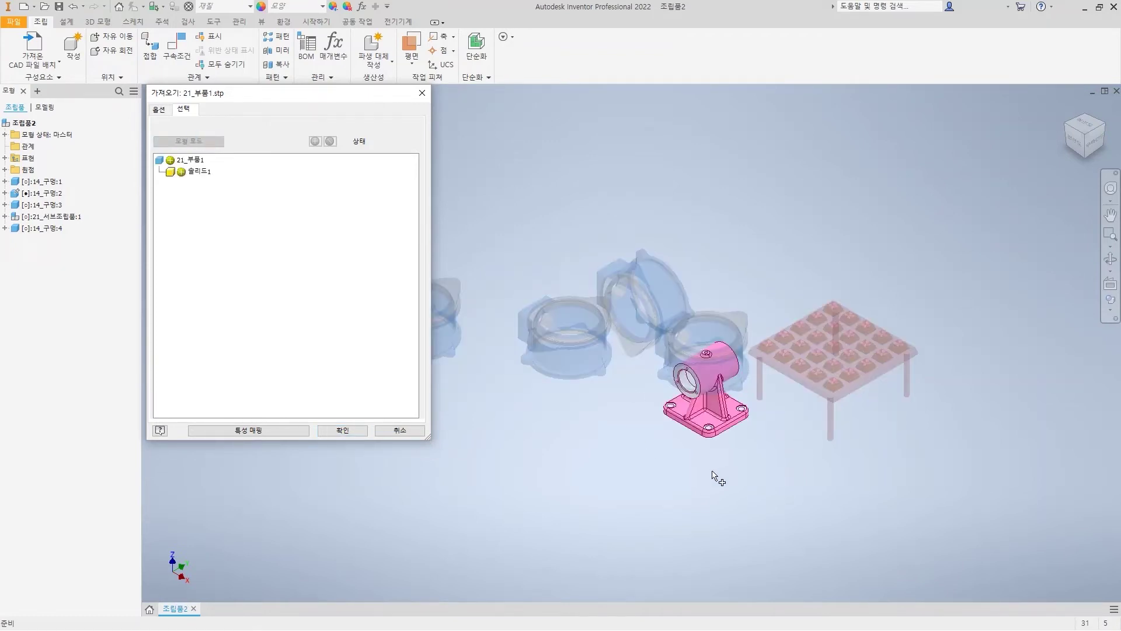
drag(654, 386, 670, 381)
drag(230, 275, 232, 171)
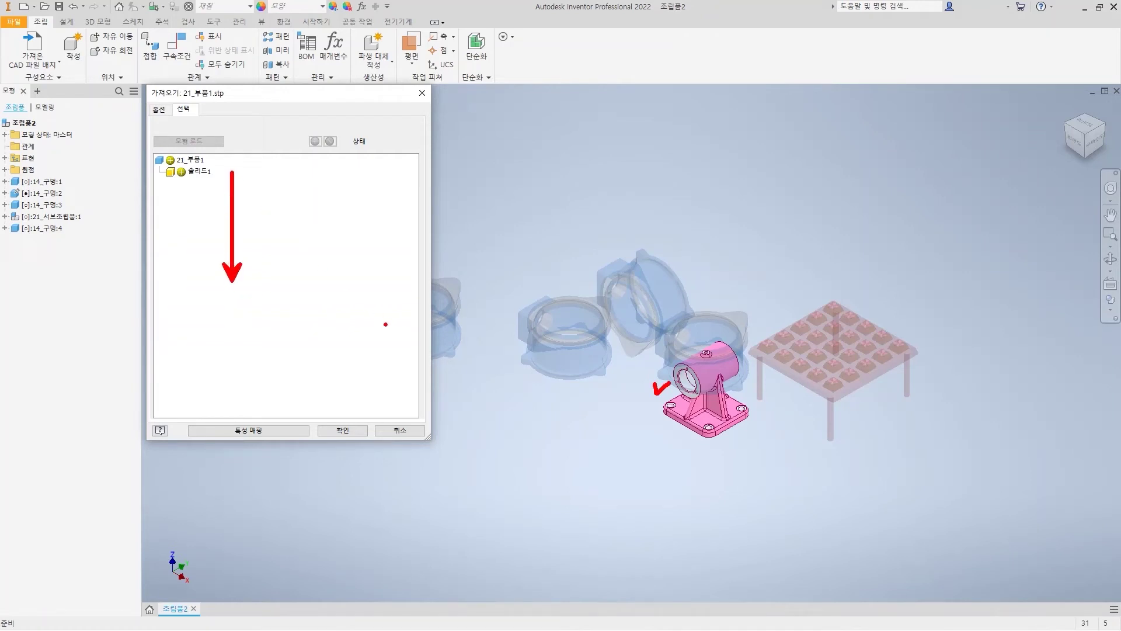
mouse_move(173, 190)
mouse_down()
mouse_move(226, 190)
mouse_move(236, 202)
mouse_move(218, 222)
mouse_move(231, 240)
mouse_up()
key(Escape)
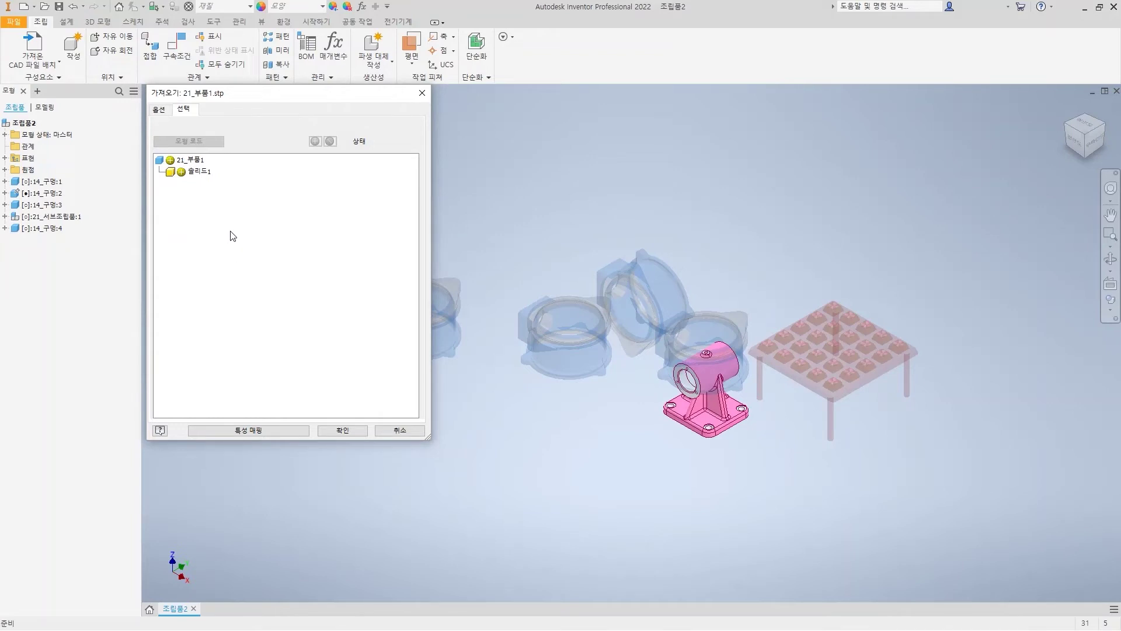
Exclude the body 솔리드1 of 21_부품1 from the import and include it again.
mouse_move(187, 182)
mouse_down()
mouse_move(165, 164)
mouse_move(182, 188)
mouse_up()
key(Escape)
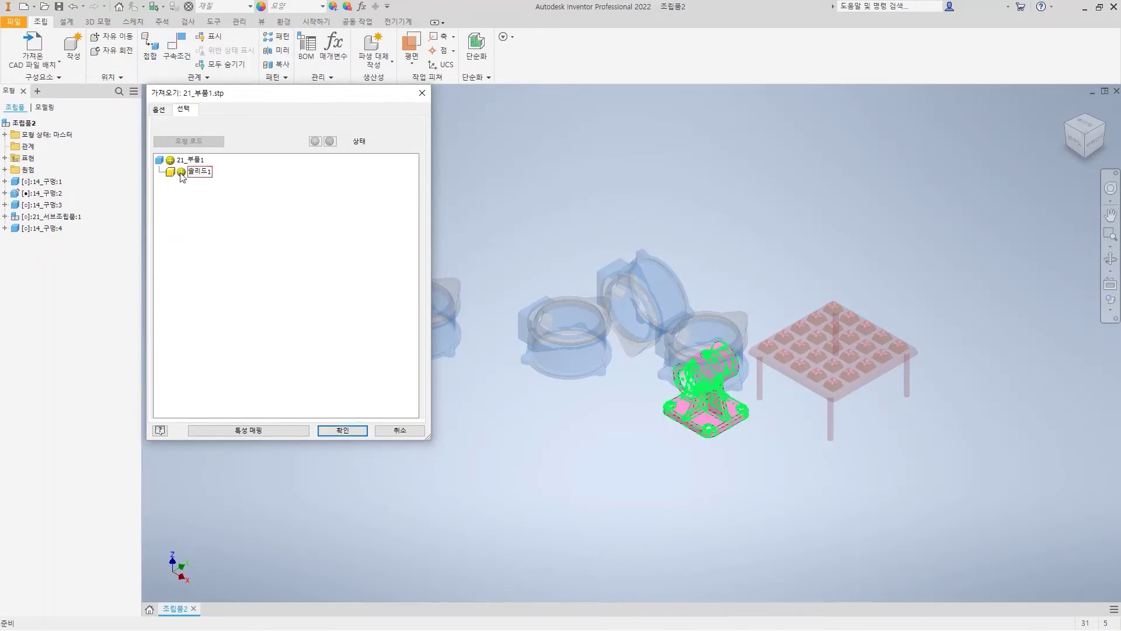
click(181, 171)
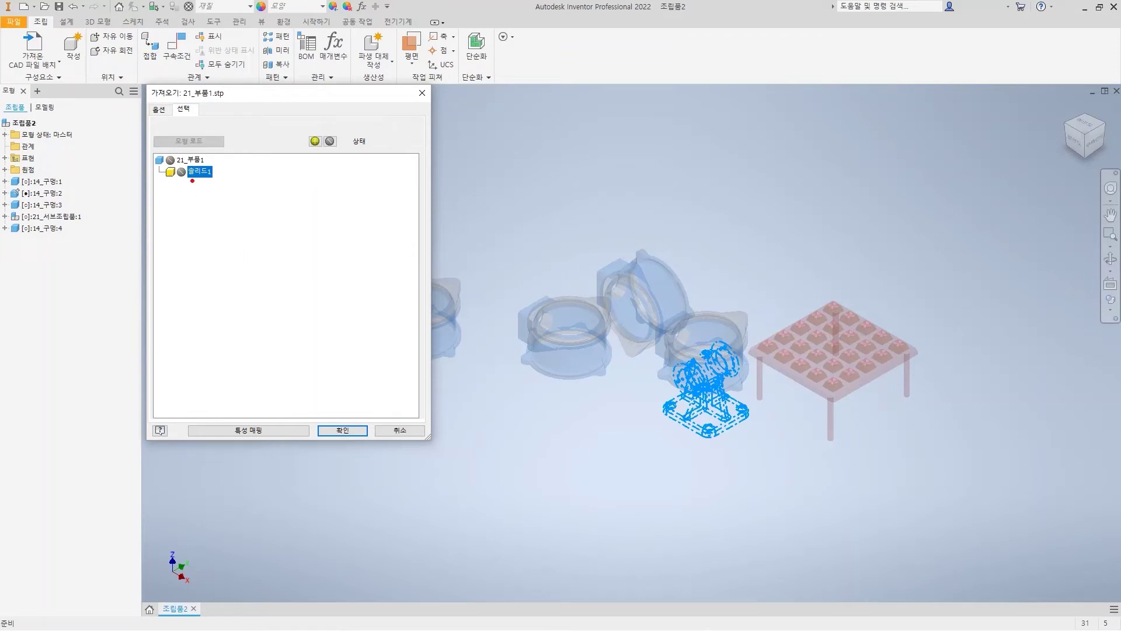
mouse_move(187, 192)
mouse_down()
mouse_move(158, 171)
mouse_move(185, 166)
mouse_move(171, 197)
mouse_up()
key(Escape)
click(181, 172)
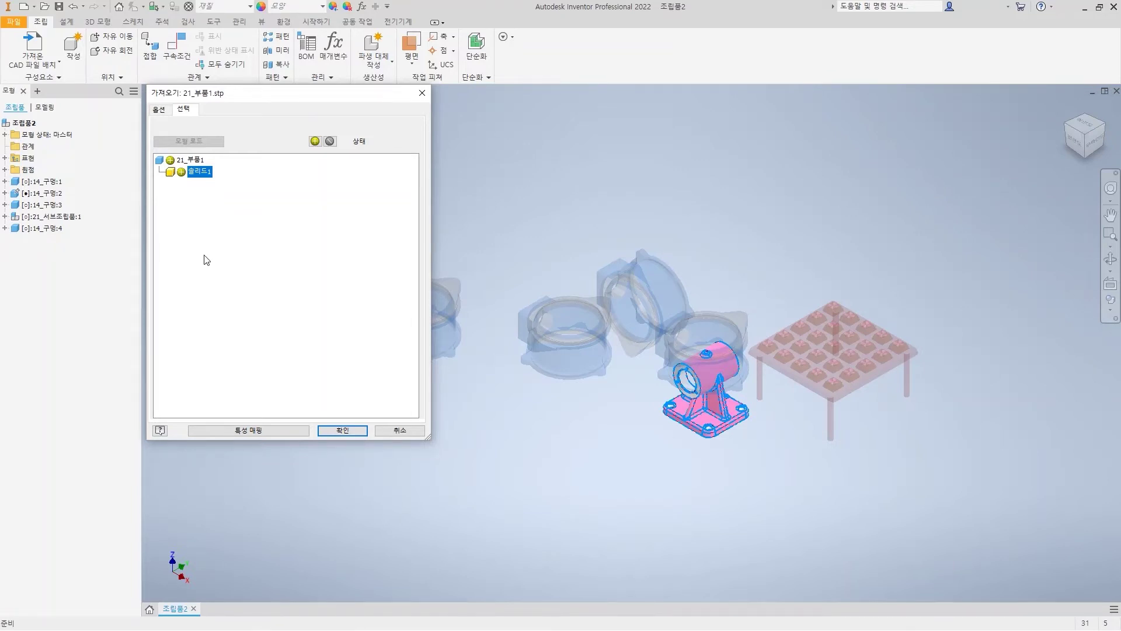
Accept the import settings and place one instance of 21_부품1 in front of the two leftmost 14_구멍 parts.
click(344, 431)
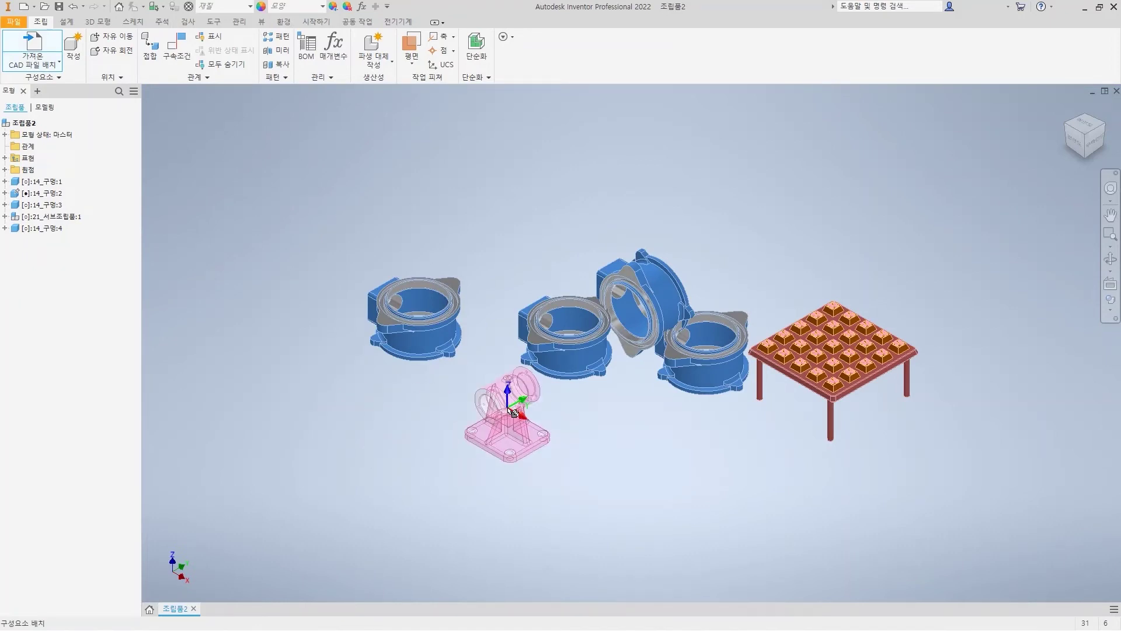
click(513, 412)
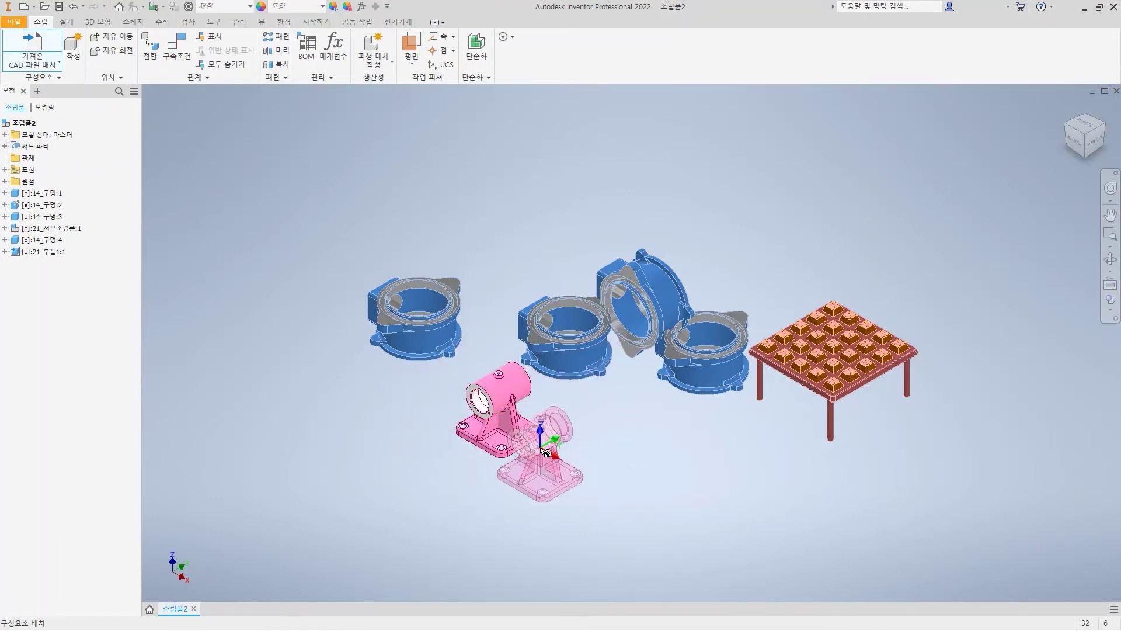
key(Escape)
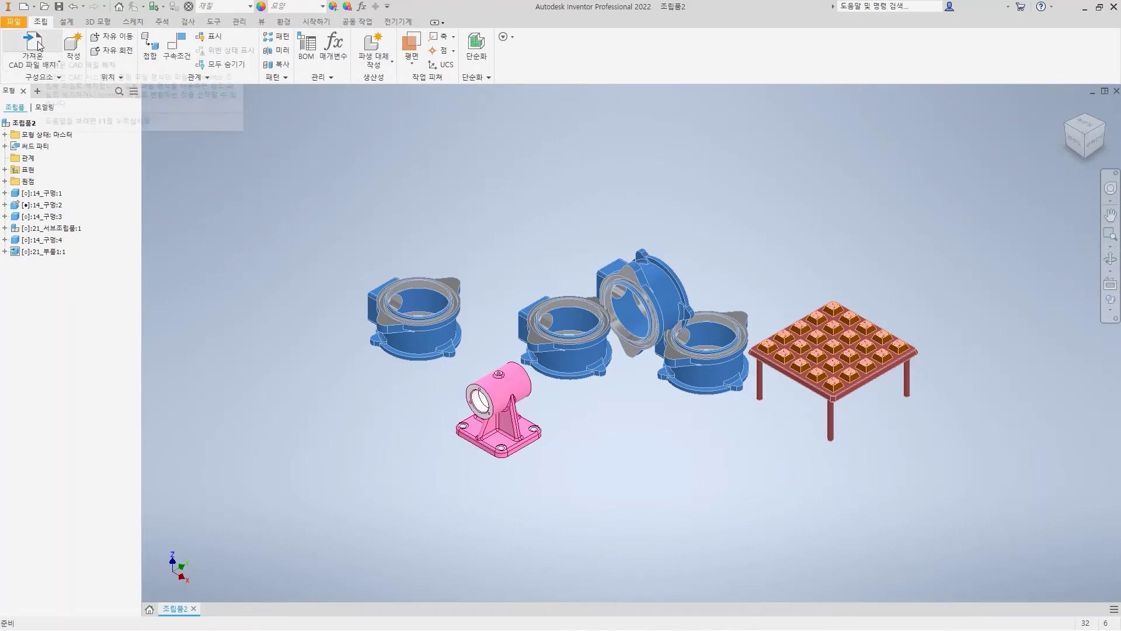
Start placing another imported CAD file and open 21_부품2.igs from the Inventor 샘플파일 folder in the import settings.
click(514, 259)
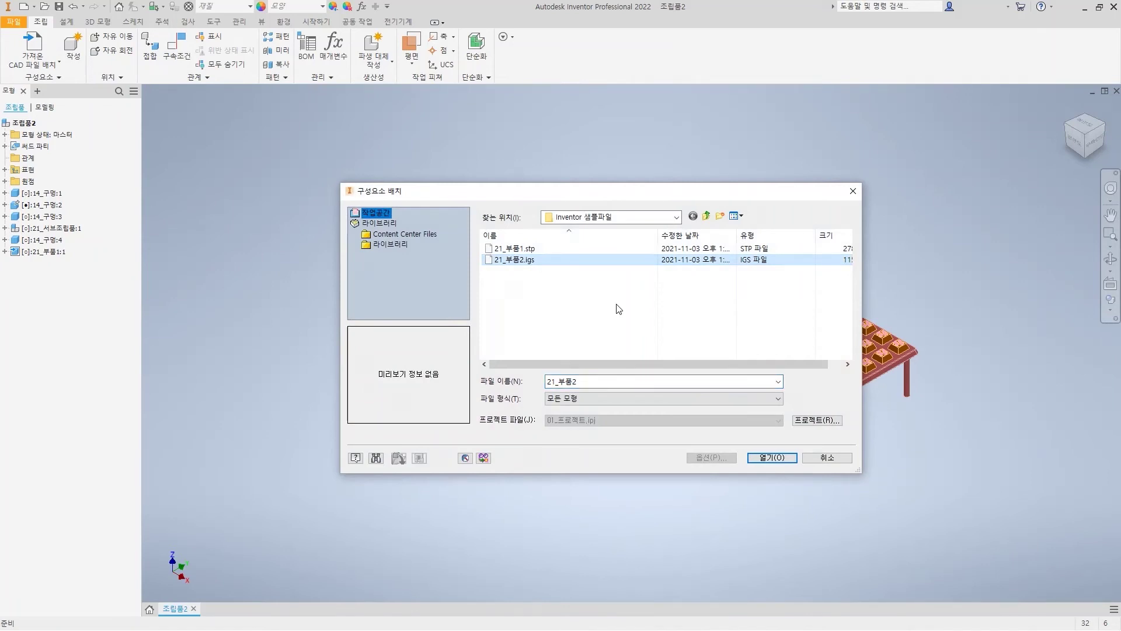
double_click(538, 259)
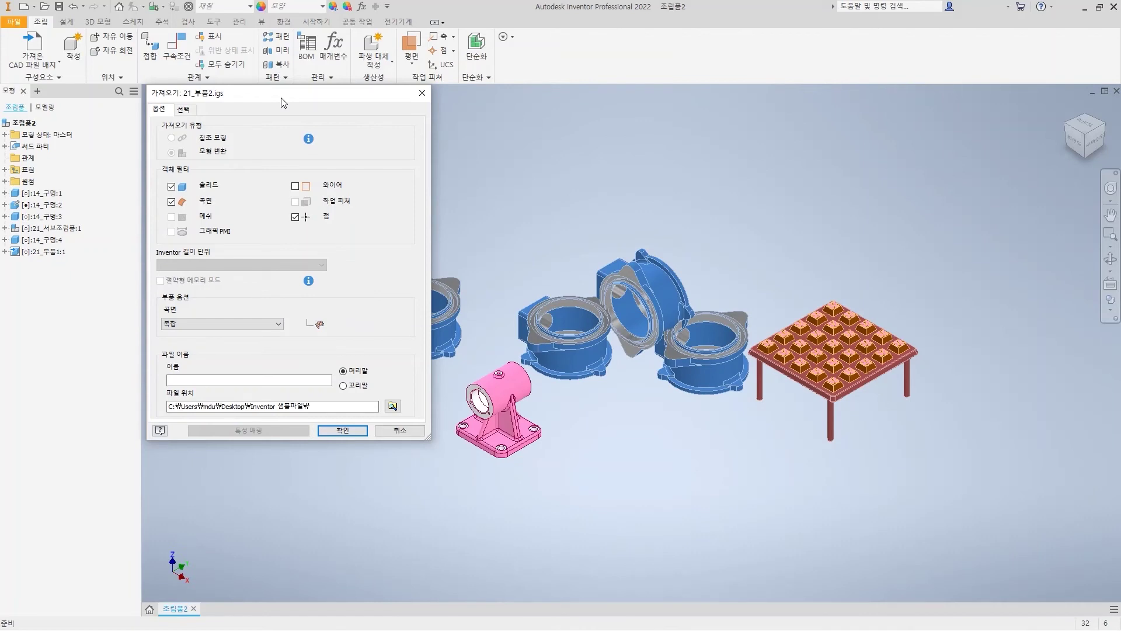
mouse_move(197, 141)
mouse_down()
mouse_move(246, 156)
mouse_move(246, 138)
mouse_up()
drag(168, 148, 185, 144)
key(e)
mouse_move(173, 158)
mouse_down()
mouse_move(153, 150)
mouse_move(252, 147)
mouse_move(169, 158)
mouse_up()
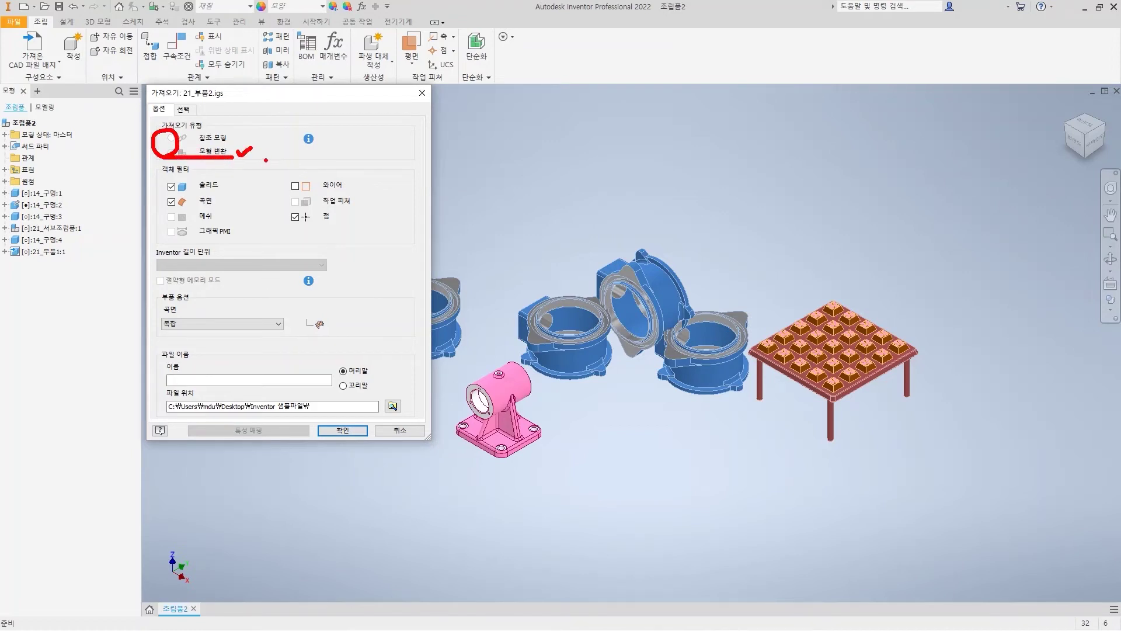
key(Escape)
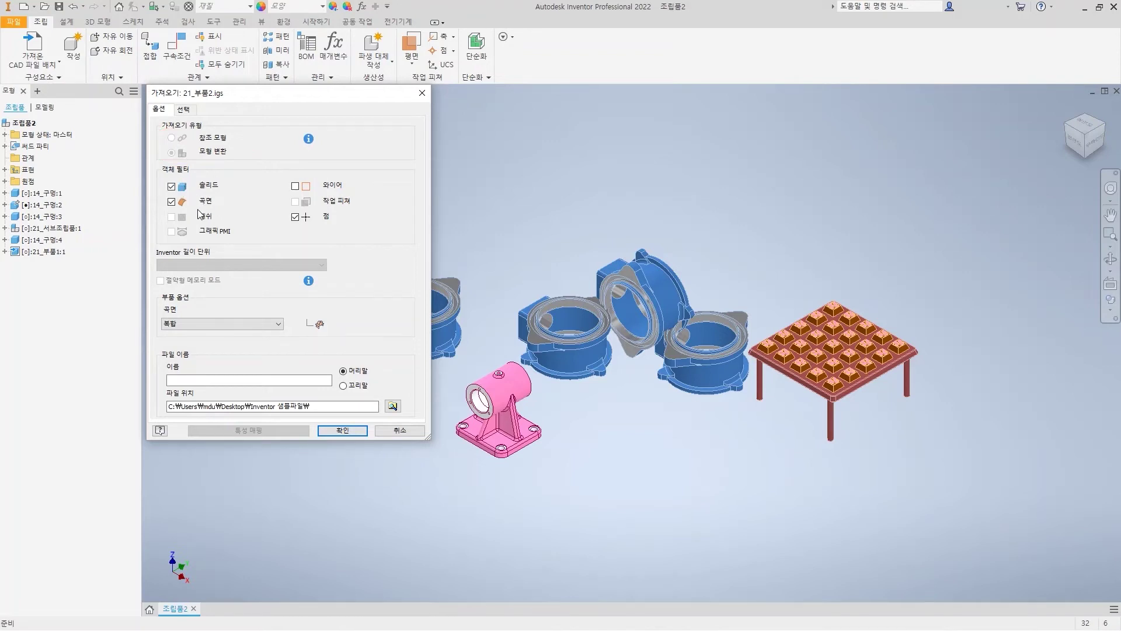
Include wires (와이어) in the object filter and keep the surface part option at Composite (복합).
click(295, 186)
key(ctrl+2)
drag(161, 302, 197, 302)
drag(194, 156, 259, 148)
drag(178, 303, 175, 305)
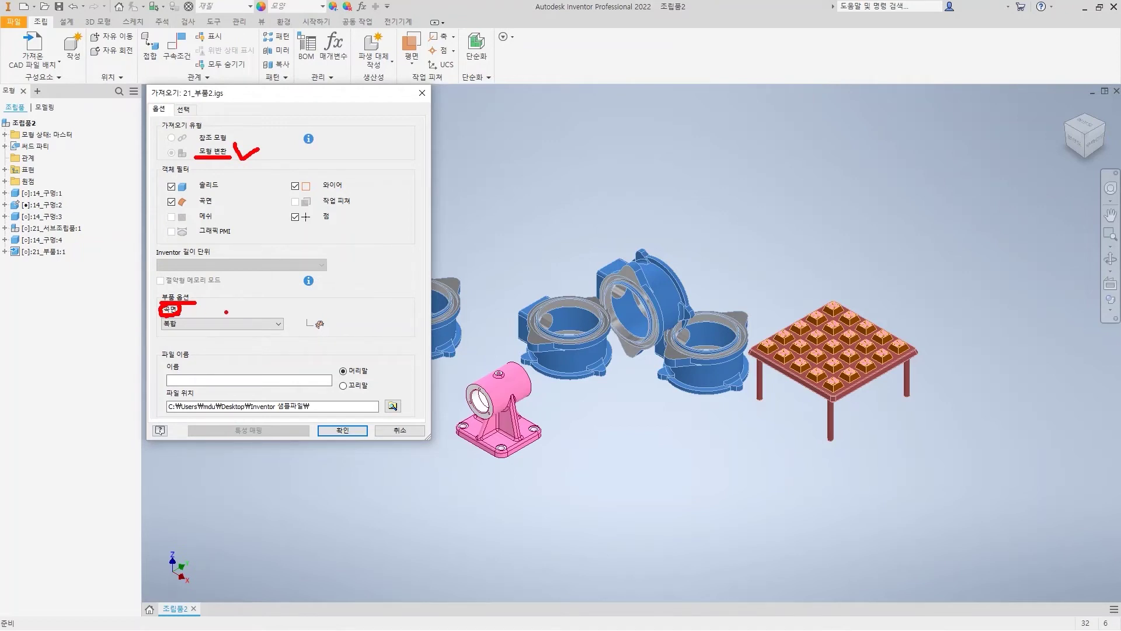
key(Escape)
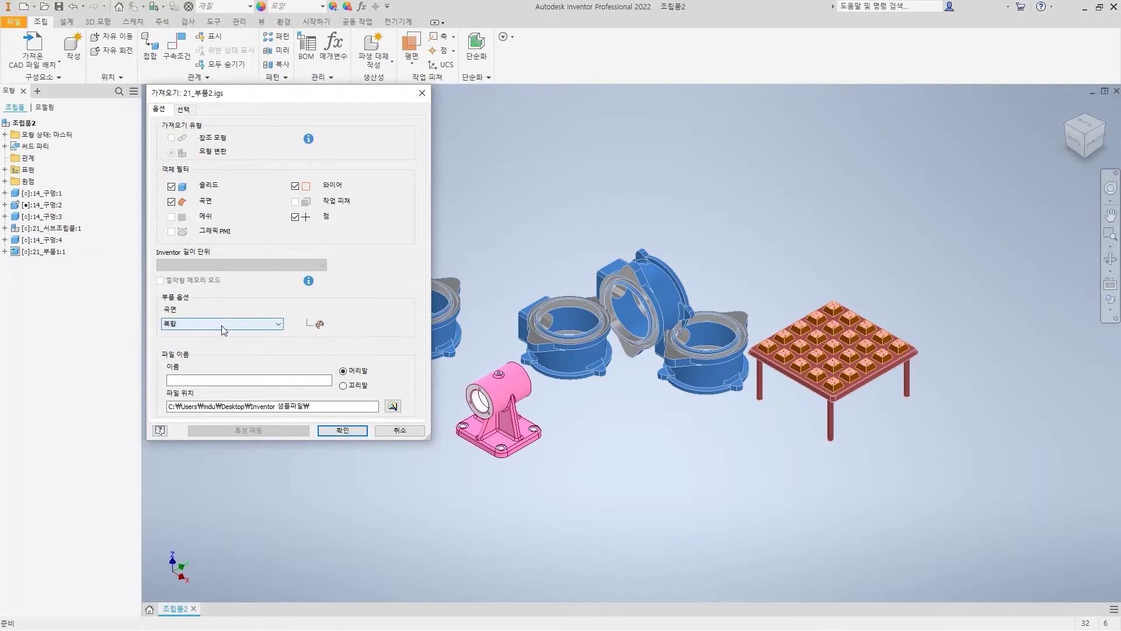
click(222, 325)
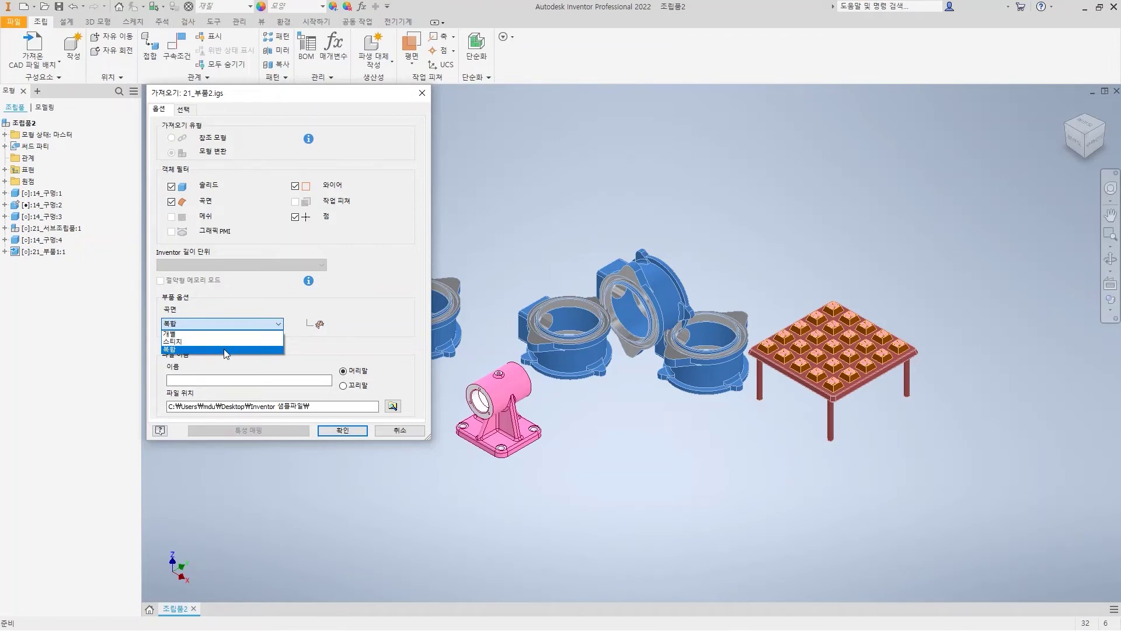
click(226, 350)
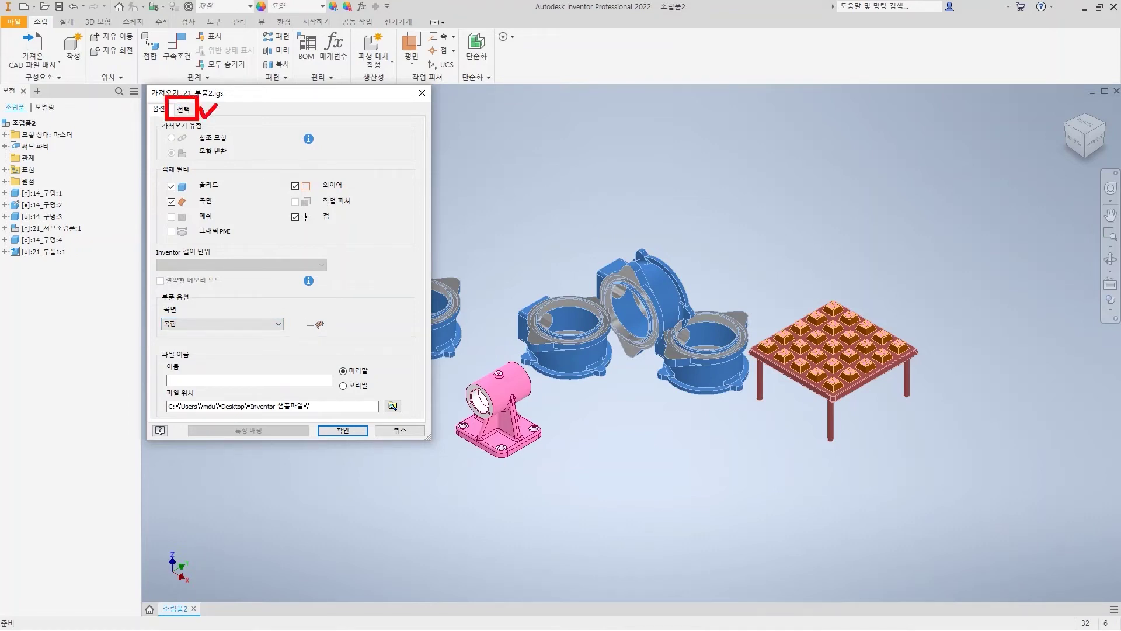
Load the 21_부품2.igs model with 솔리드1 included and place one instance right of the pink 21_부품1 part.
click(183, 110)
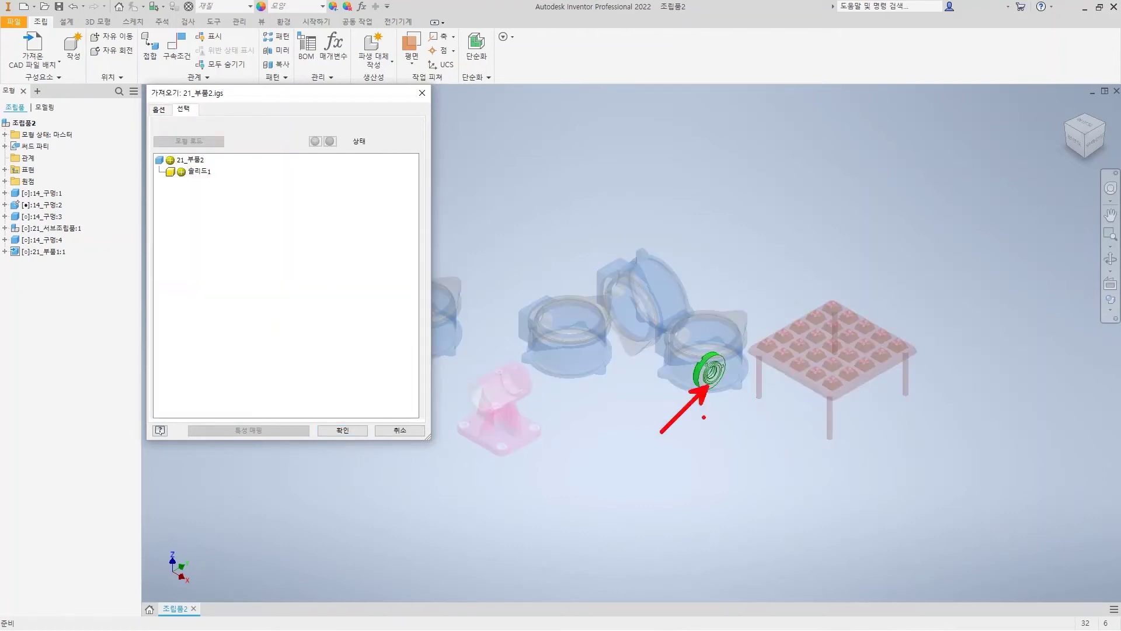
click(182, 171)
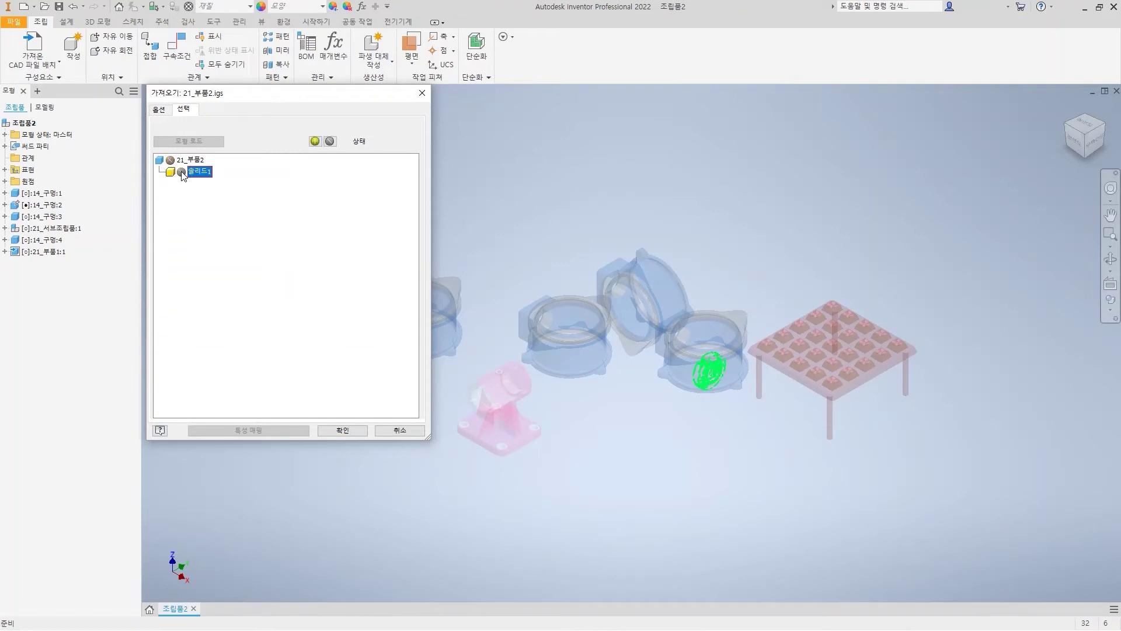
click(182, 171)
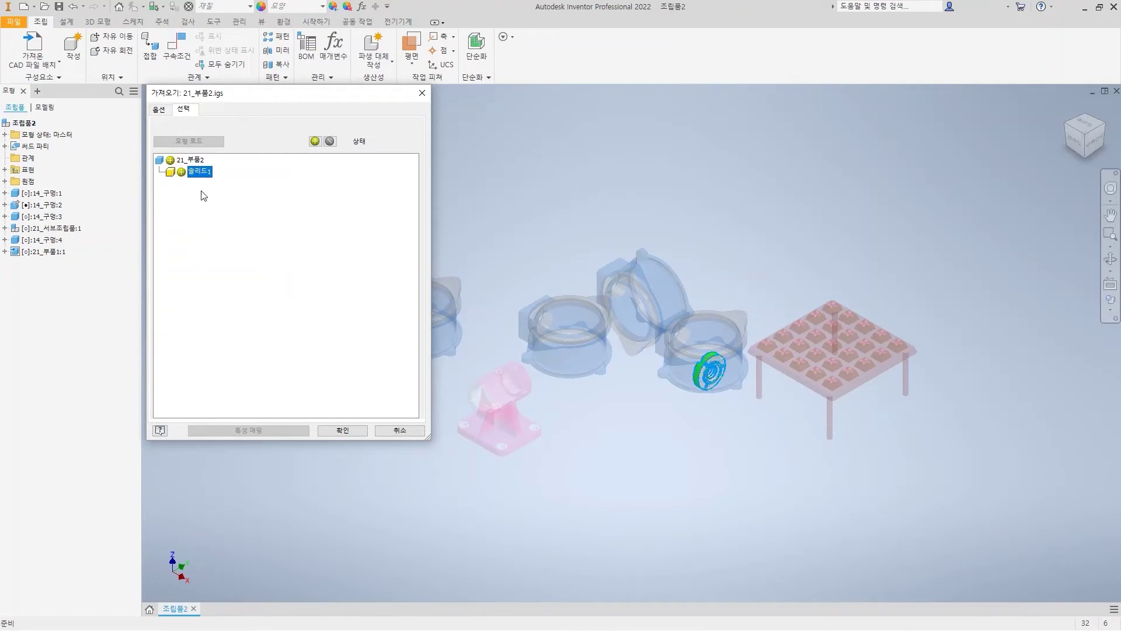
click(342, 430)
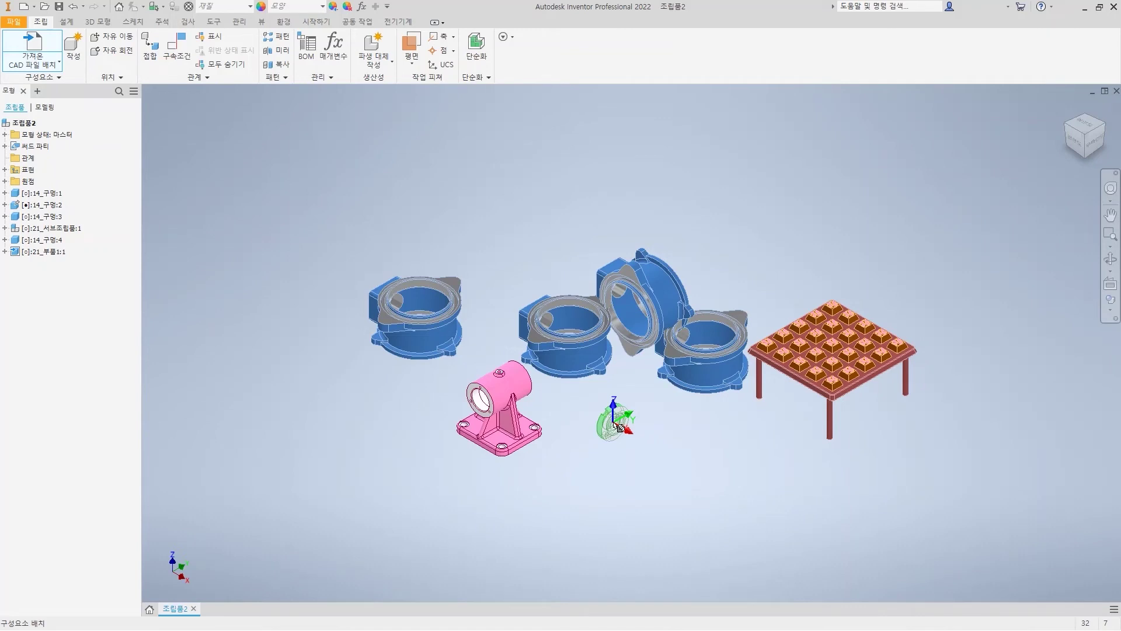
click(620, 428)
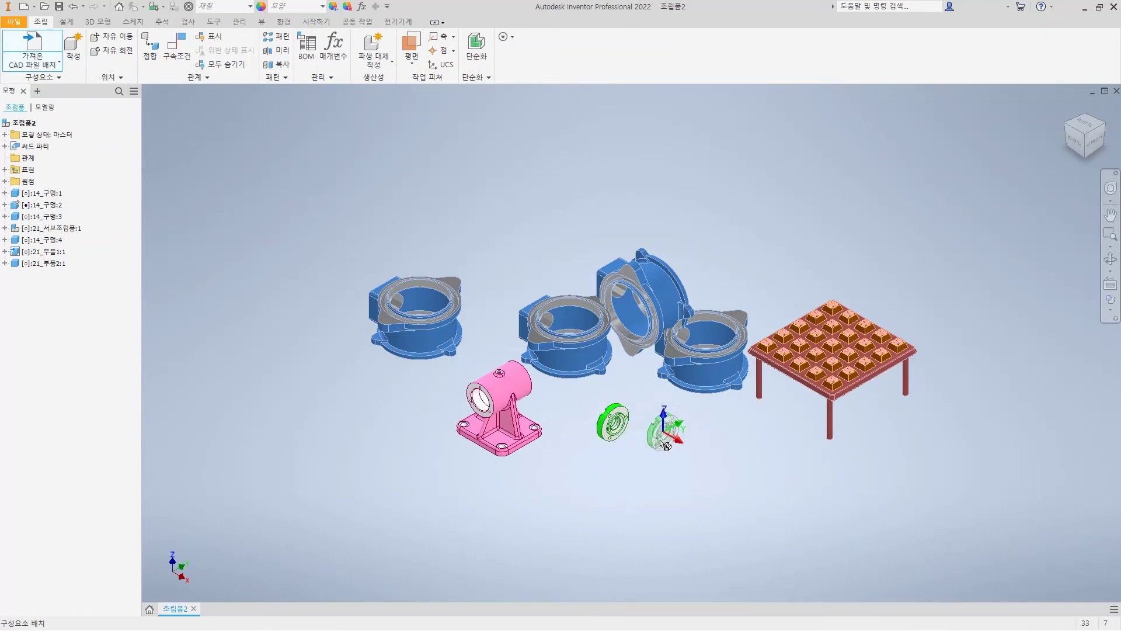
key(Escape)
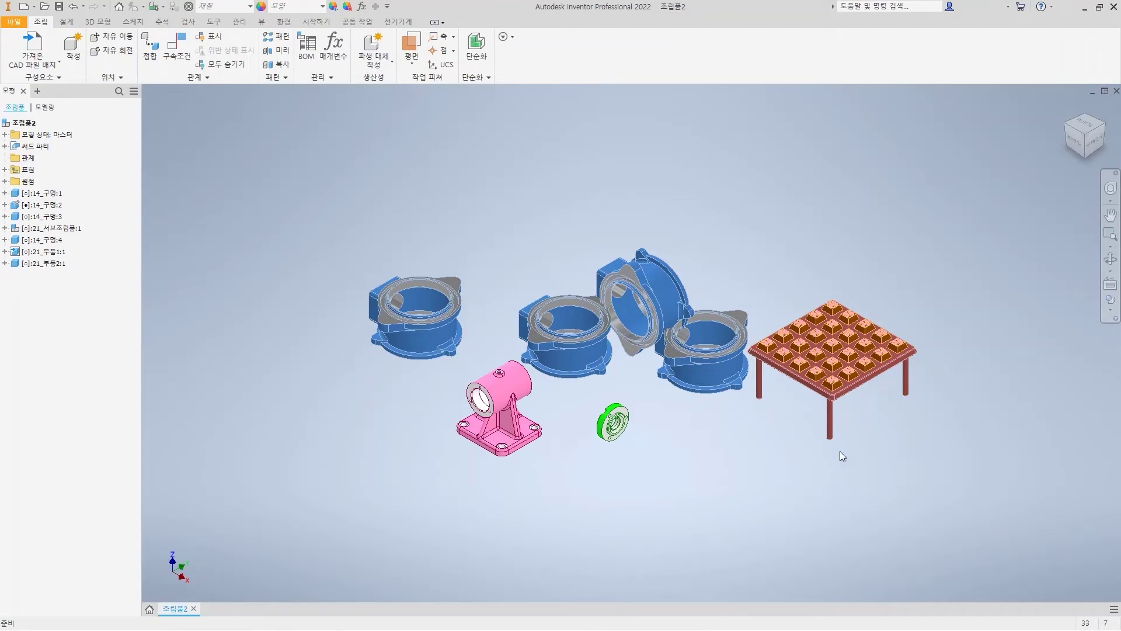
Save the assembly as 조립품2.iam together with the converted part 21_부품2.ipt in the Inventor 샘플파일 folder.
click(59, 7)
click(774, 458)
drag(470, 282, 523, 283)
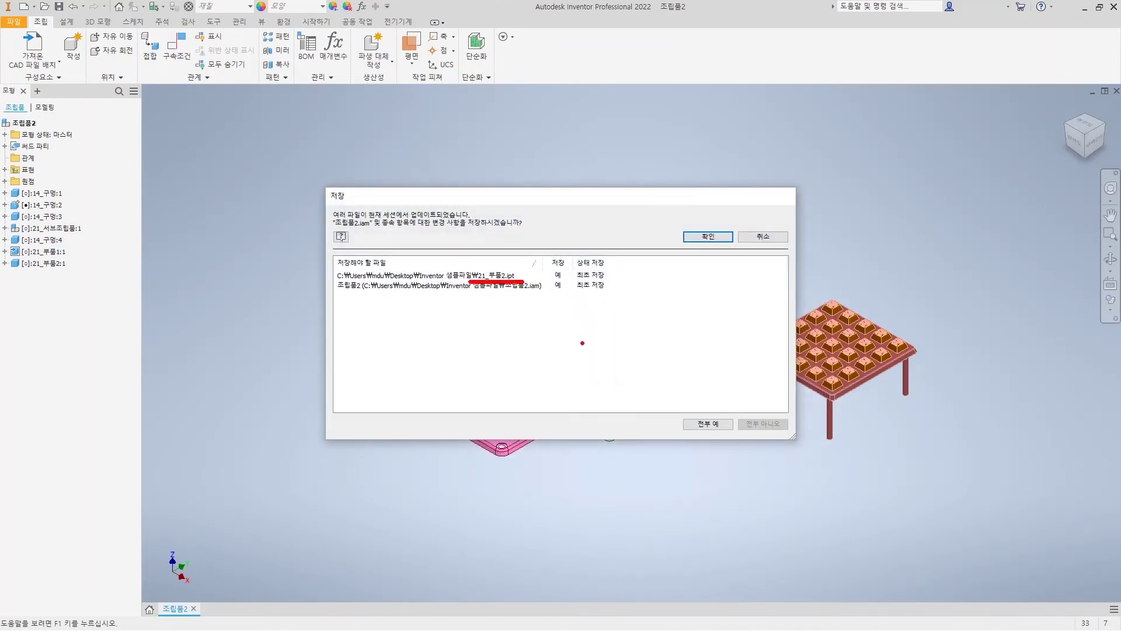
drag(609, 270, 619, 269)
click(710, 237)
Place a second instance of the part 21_부품2 from the Inventor 샘플파일 folder, right of the first green one.
click(59, 60)
click(36, 78)
scroll(850, 246, down, 7)
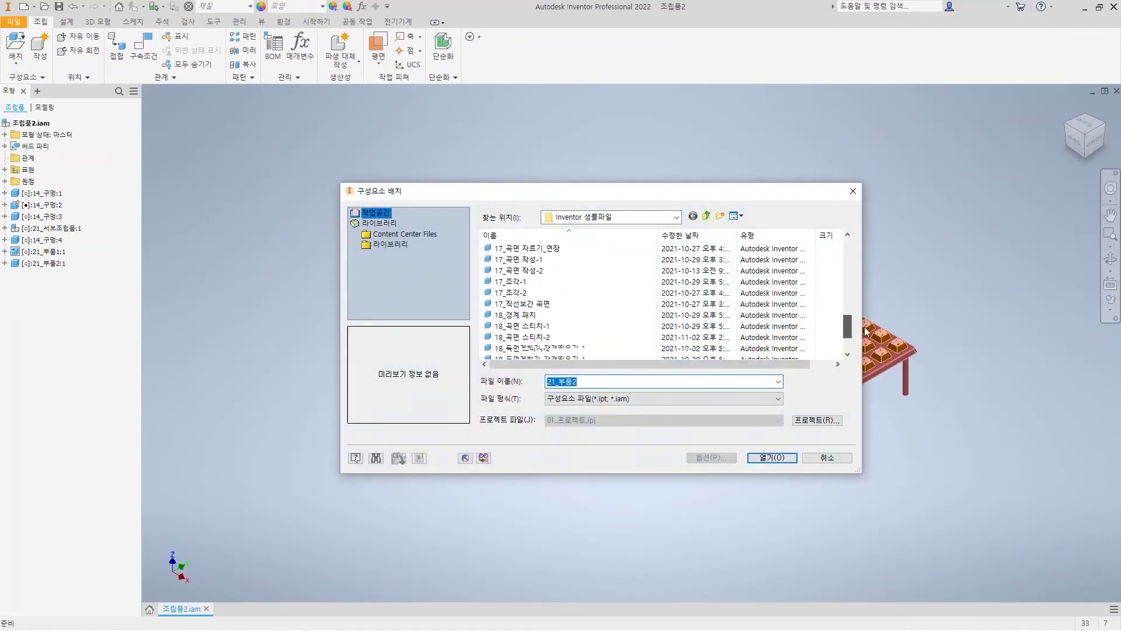
click(522, 328)
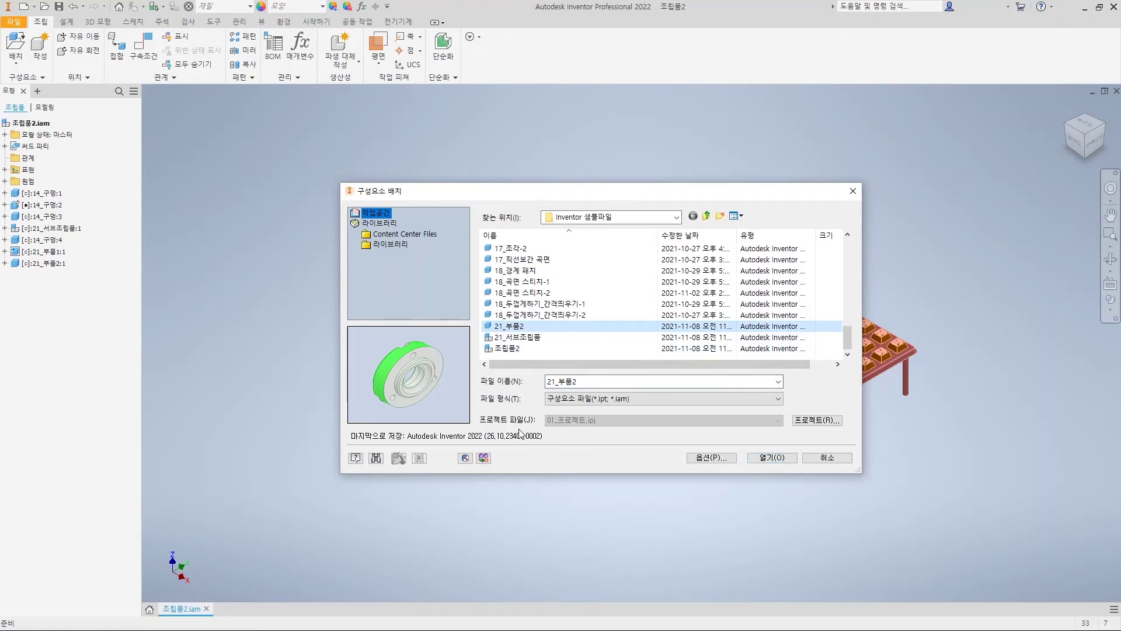
click(771, 457)
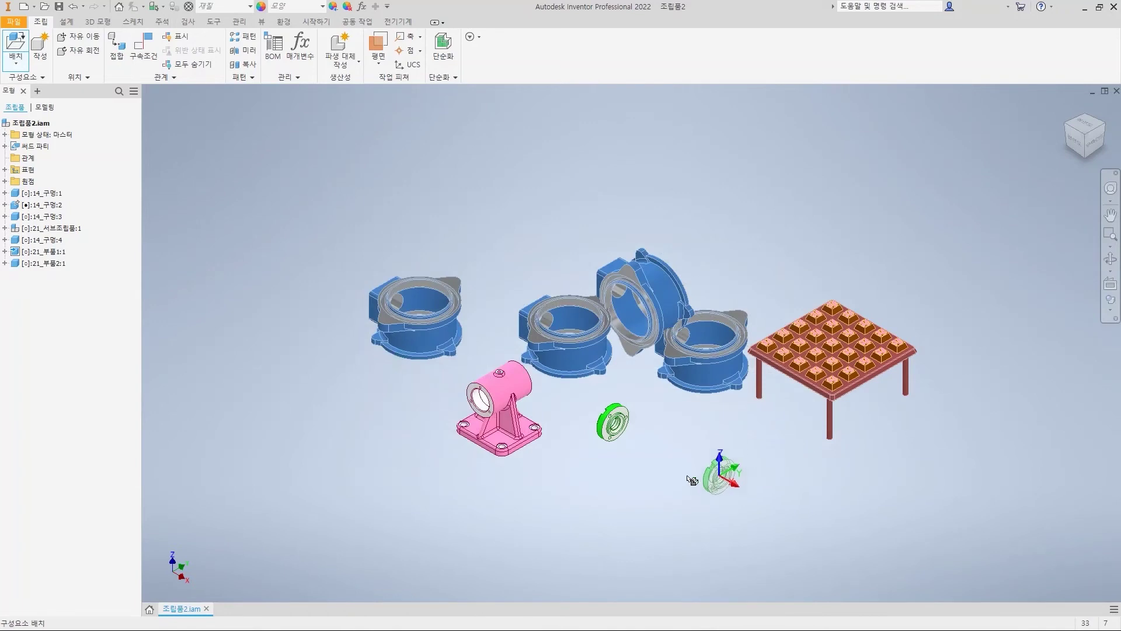
click(665, 439)
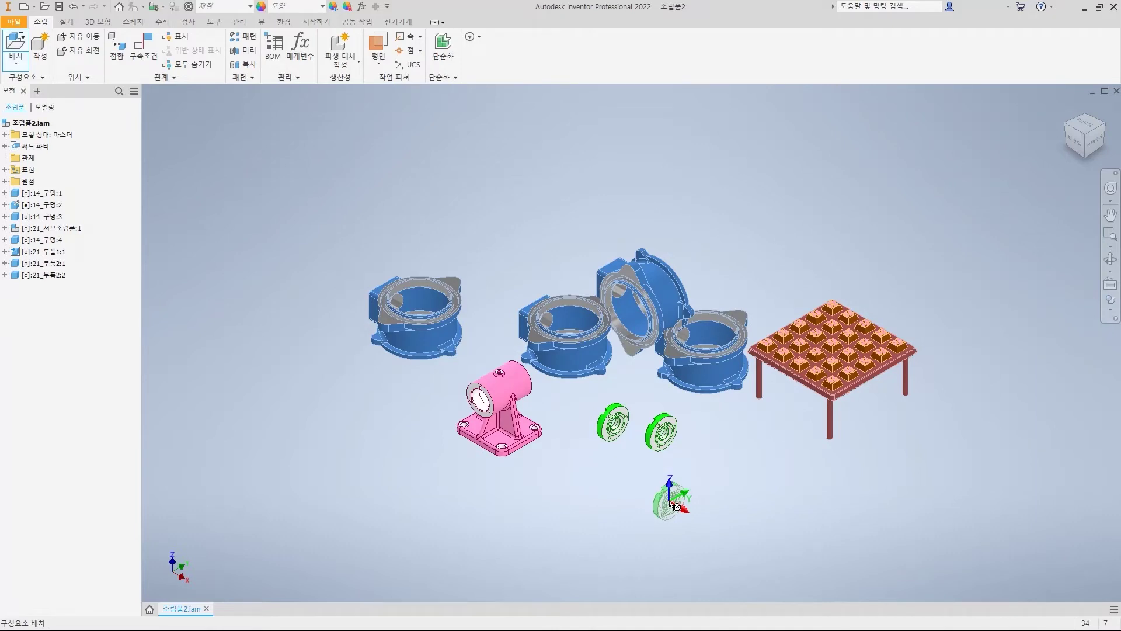
key(Escape)
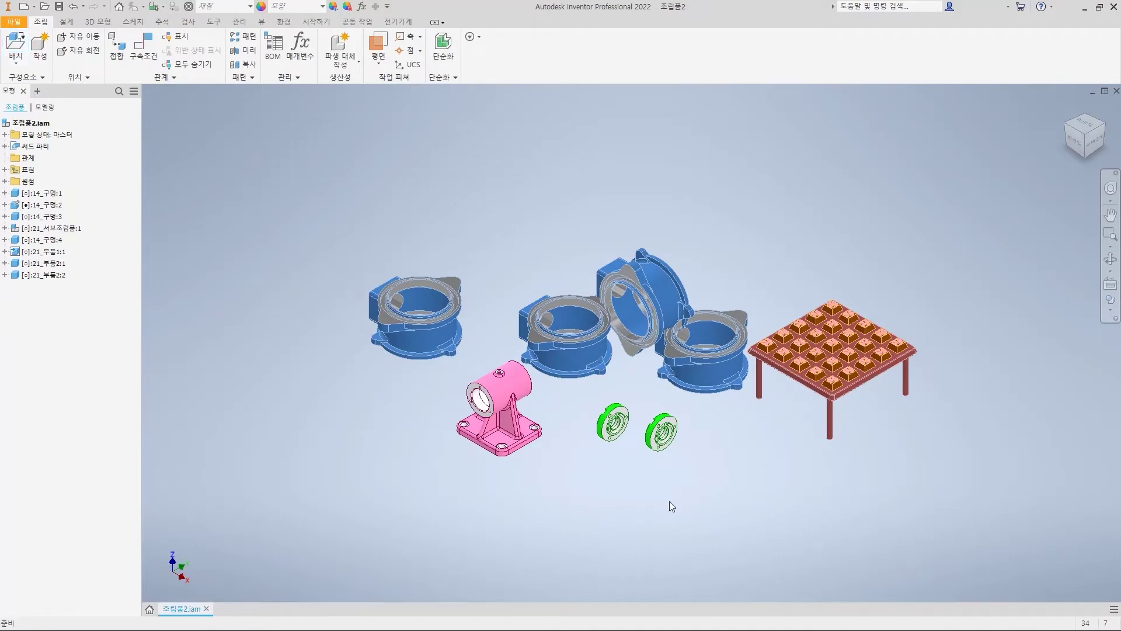
Start placing a component from Content Center (컨텐츠 센터에서 배치) and show the structural shapes (구조용 쉐이프) category.
click(15, 63)
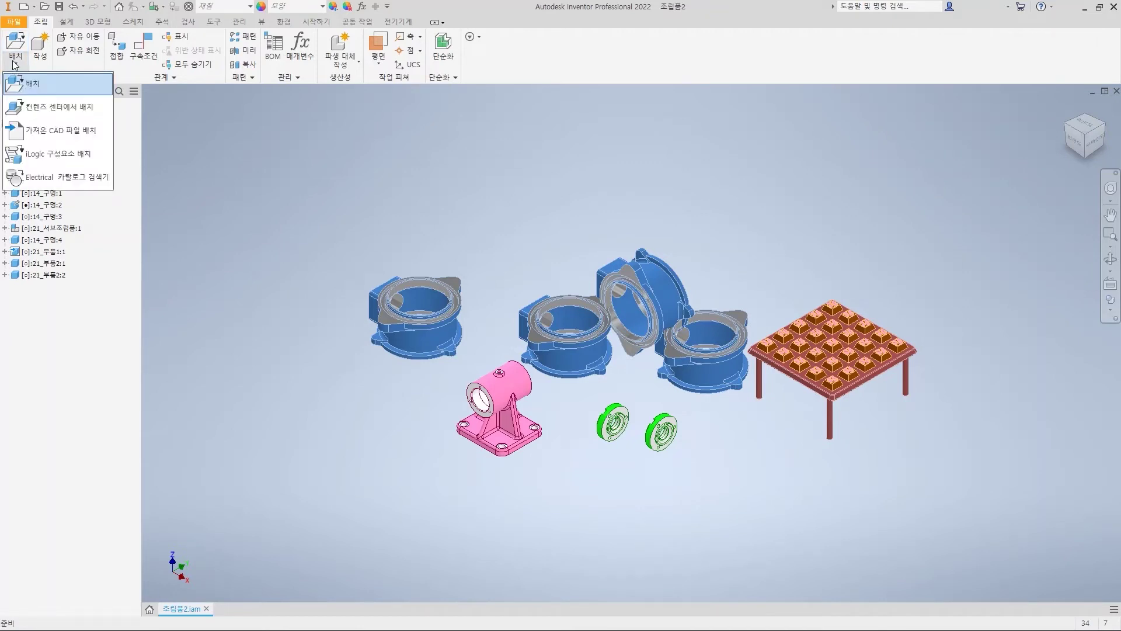
click(59, 110)
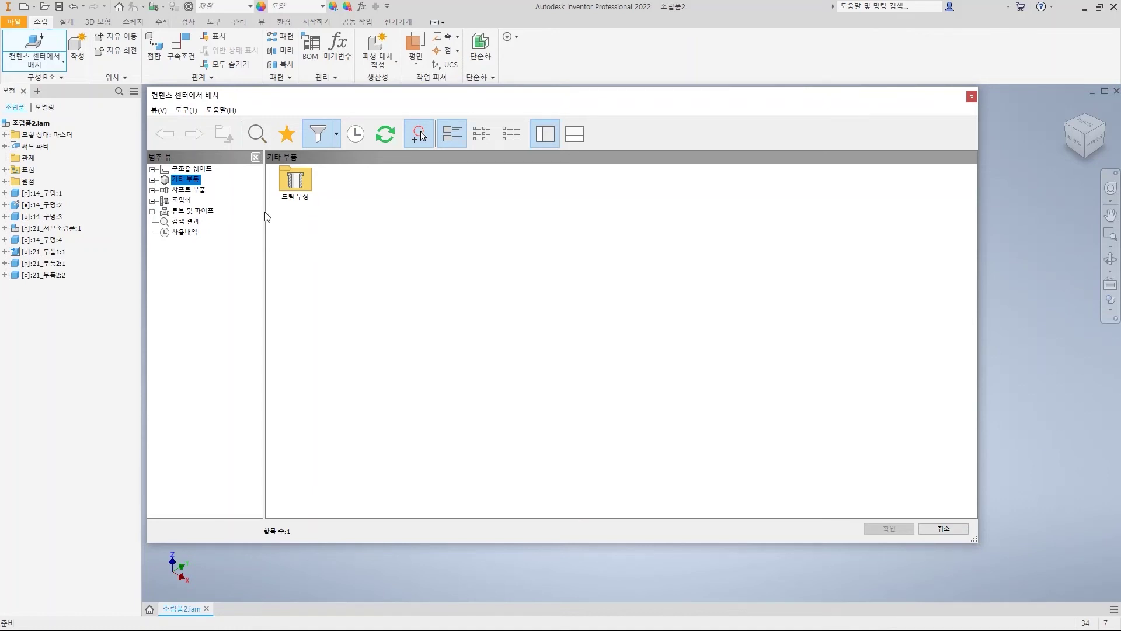
click(193, 169)
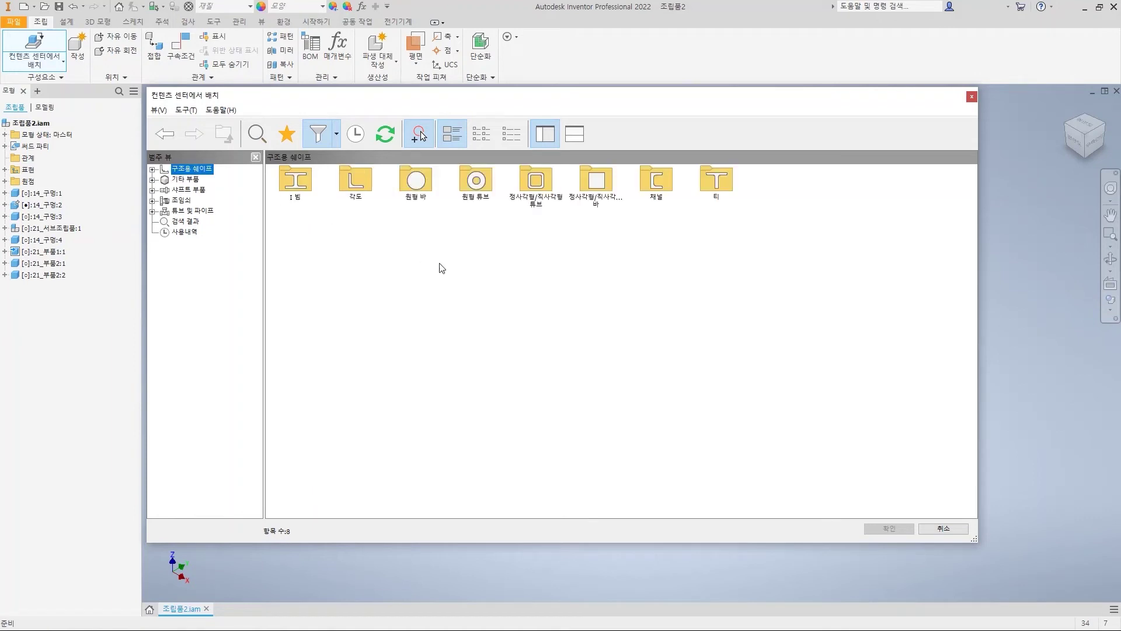
mouse_move(940, 328)
mouse_down()
mouse_move(985, 318)
mouse_move(1036, 370)
mouse_move(1011, 366)
mouse_move(1050, 350)
mouse_move(1004, 368)
mouse_up()
drag(1032, 317, 1050, 313)
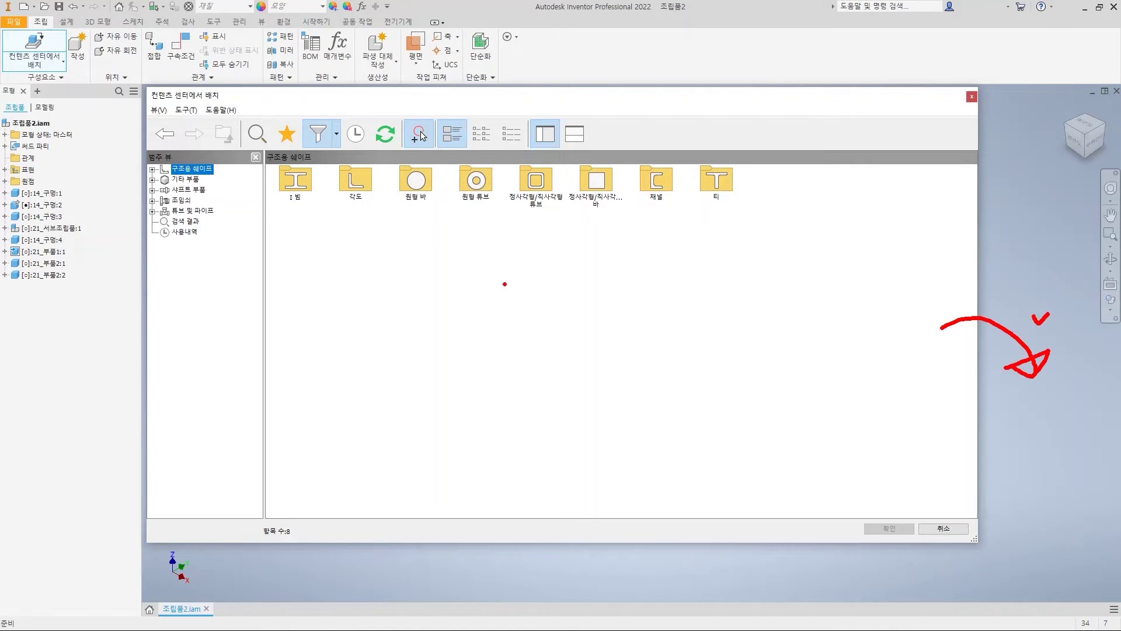
key(Escape)
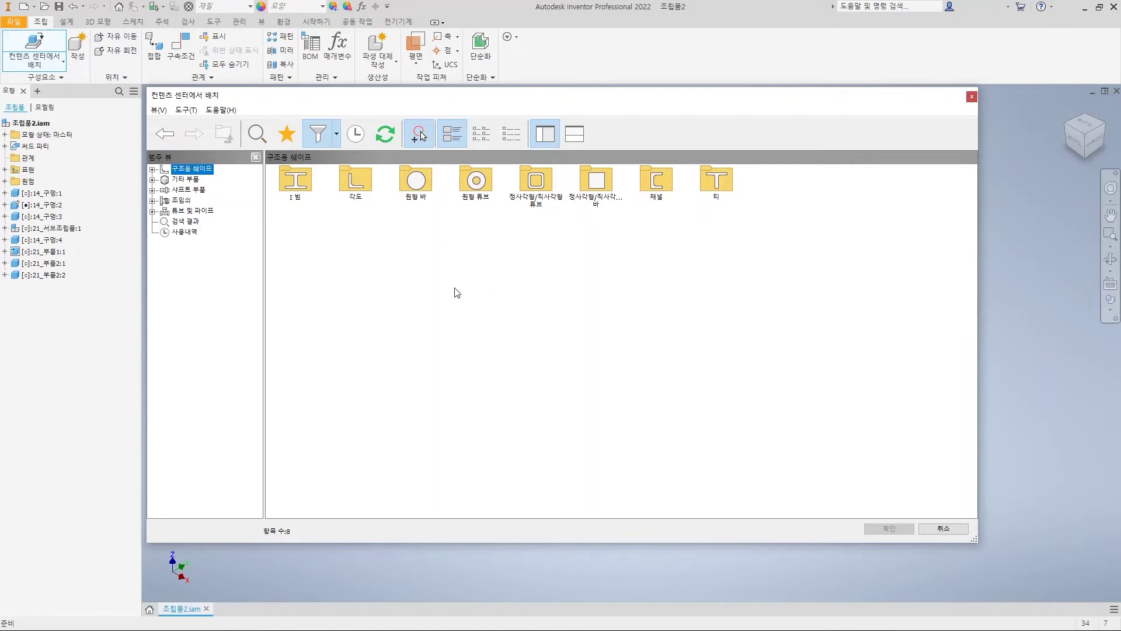
Add a new Content Center filter group named KS in the filter settings (필터 추가/편집).
click(338, 133)
mouse_move(298, 115)
mouse_down()
mouse_move(345, 149)
mouse_move(331, 251)
mouse_up()
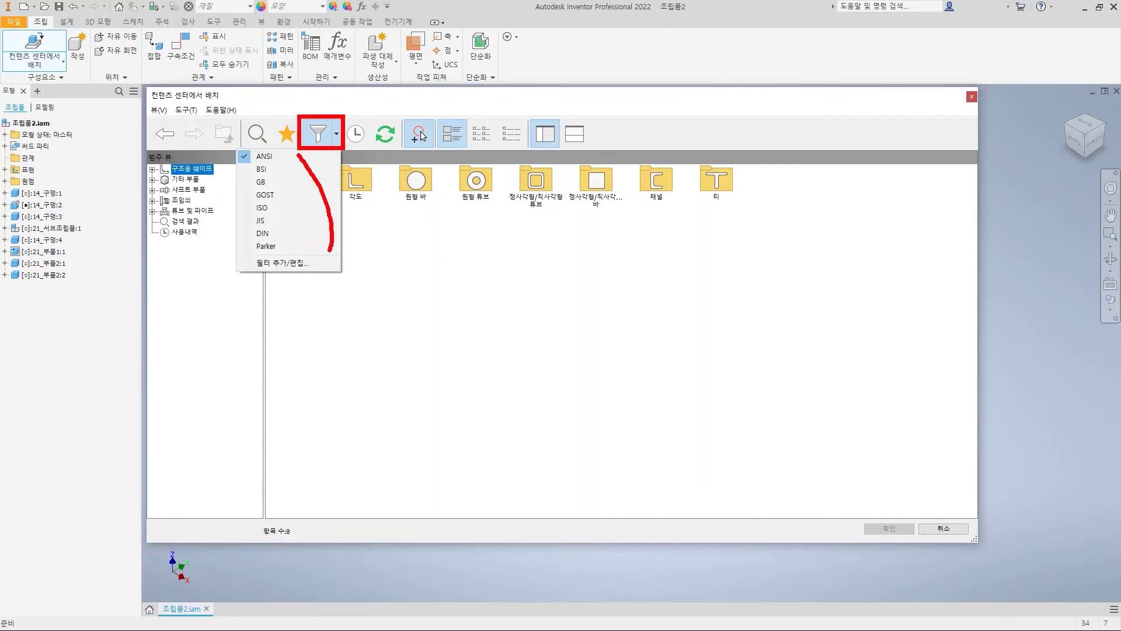
key(Escape)
click(338, 139)
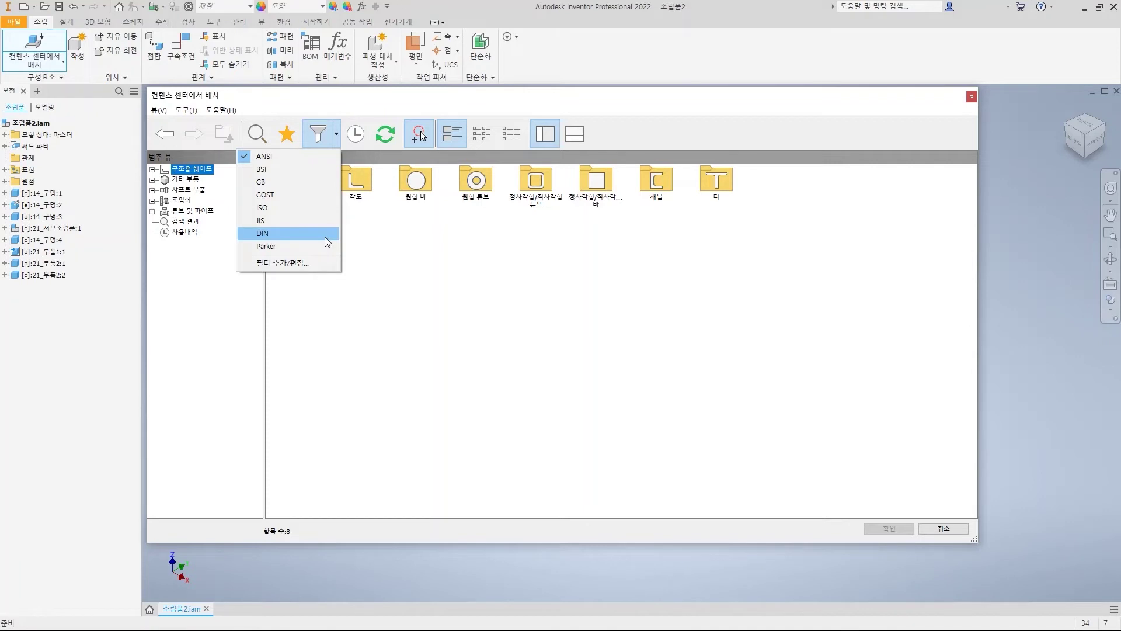
click(289, 264)
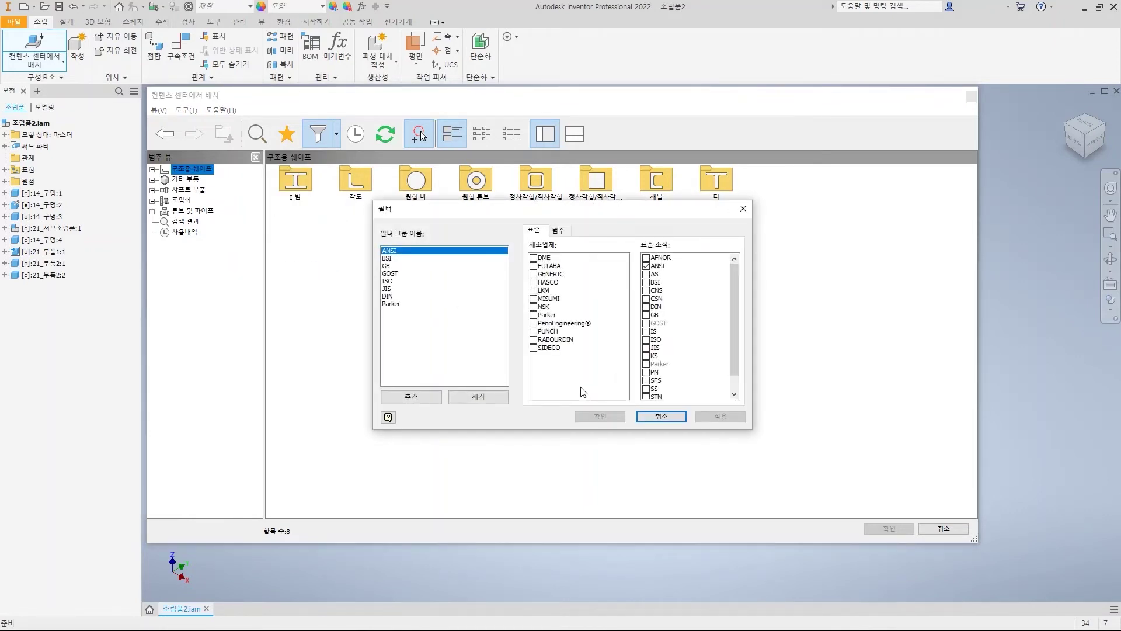
click(413, 398)
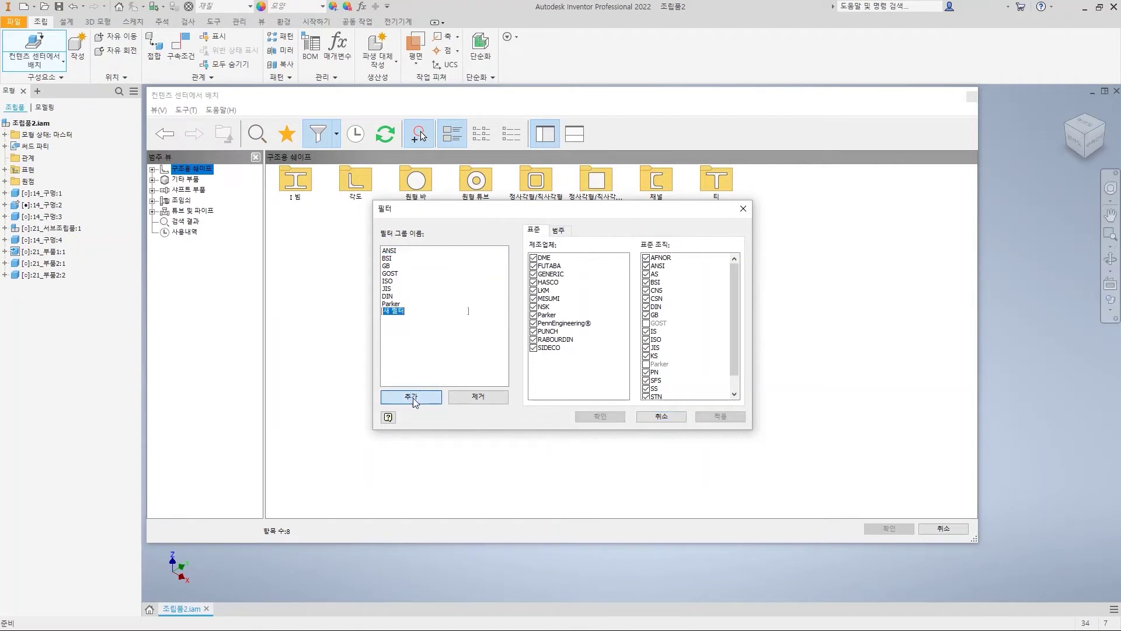
text(KS)
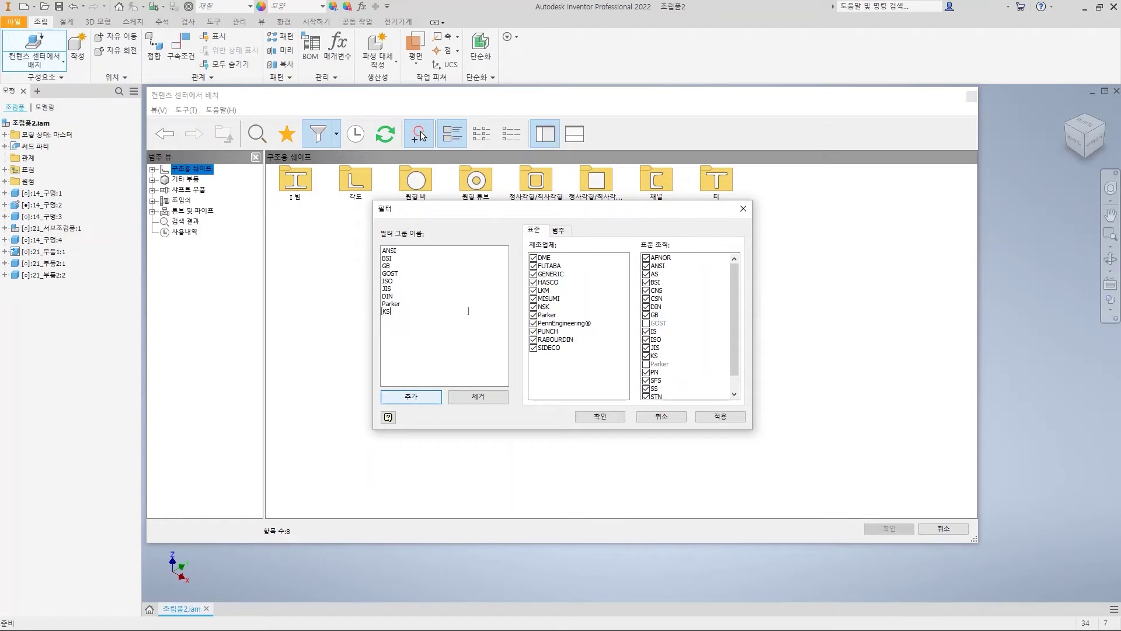
key(Return)
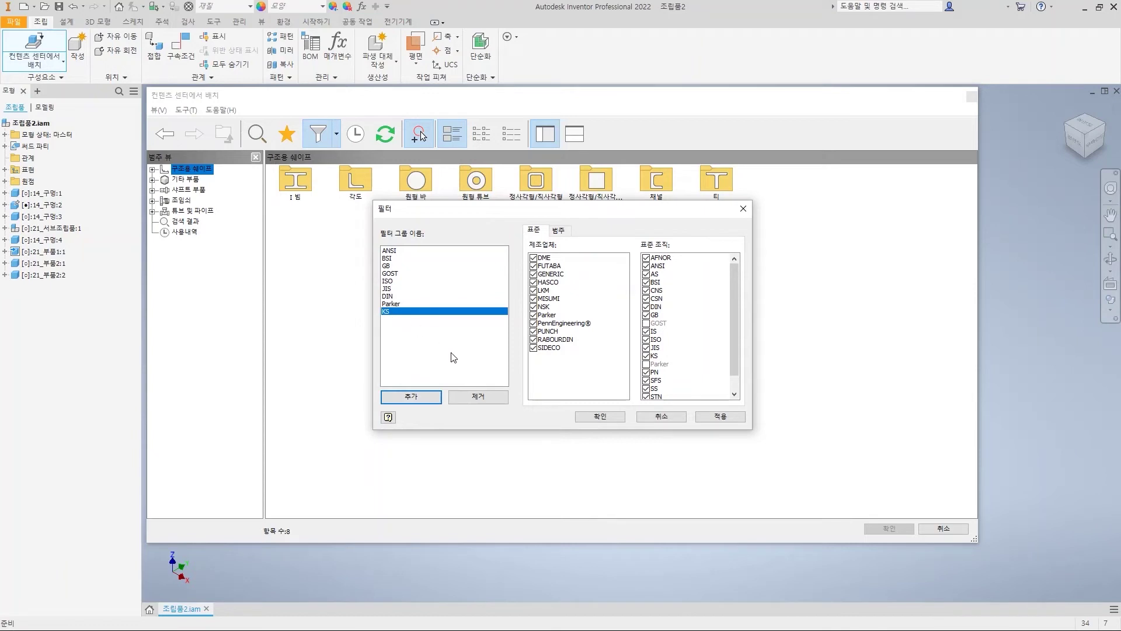
Exclude every manufacturer (제조업체), from DME through SIDECO, from the KS filter group.
click(533, 258)
click(533, 266)
click(533, 274)
click(534, 283)
click(533, 290)
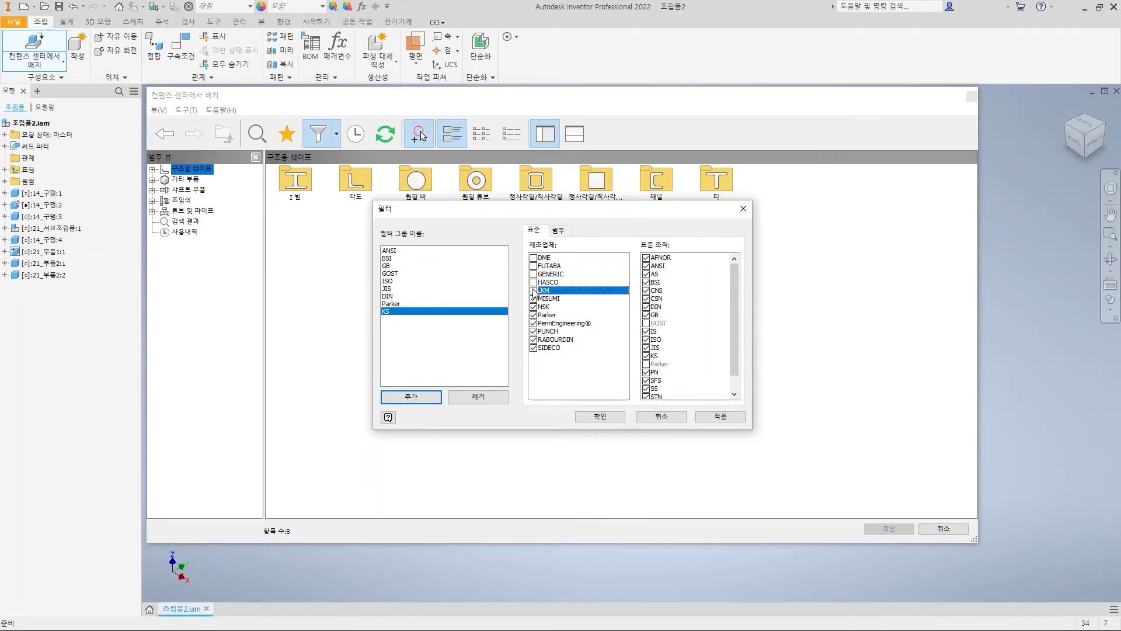
click(536, 299)
click(533, 299)
click(534, 307)
click(533, 315)
click(534, 324)
click(533, 331)
click(533, 340)
click(533, 348)
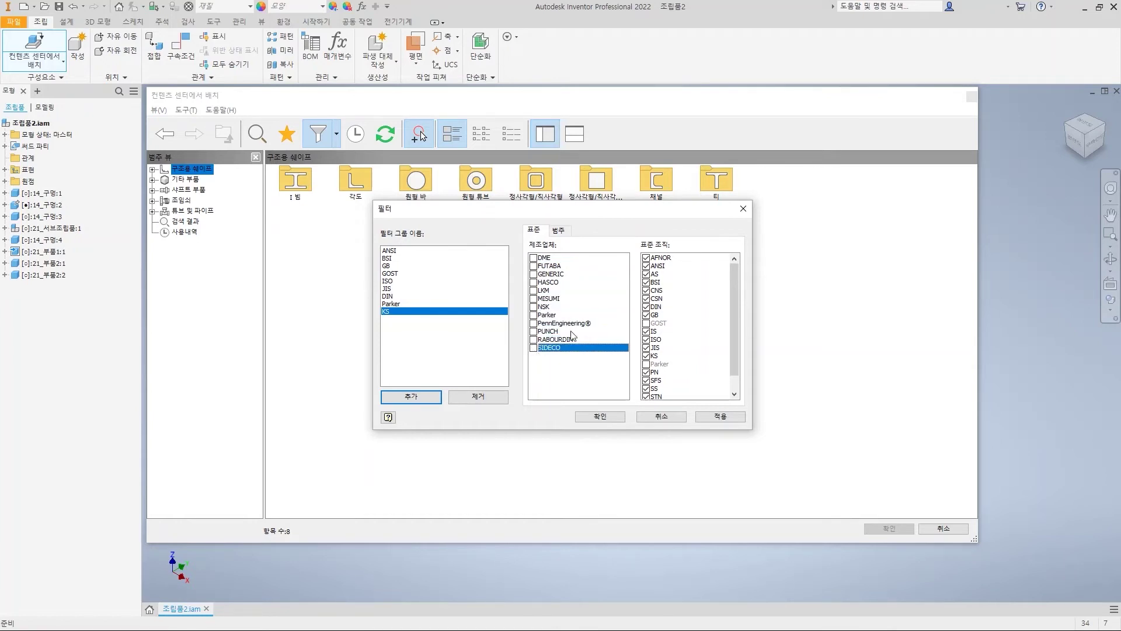
Deselect every standards organization (표준 조직) except KS in the KS filter group, and apply the filter settings.
click(646, 258)
click(646, 266)
click(646, 274)
click(645, 282)
click(646, 298)
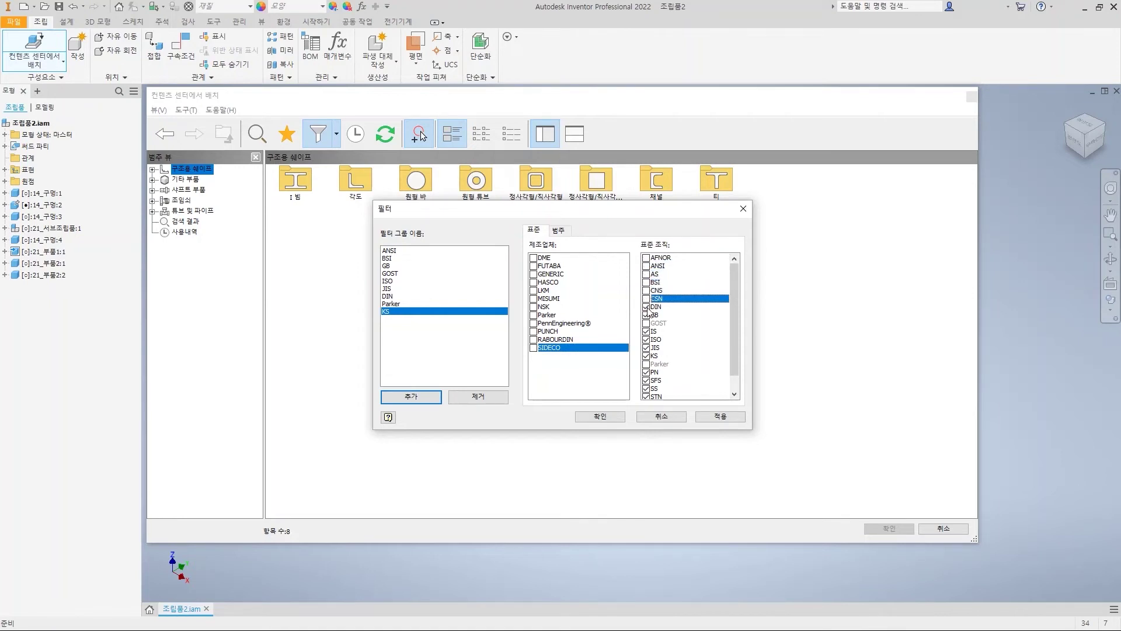
click(646, 306)
click(645, 314)
click(646, 331)
click(646, 340)
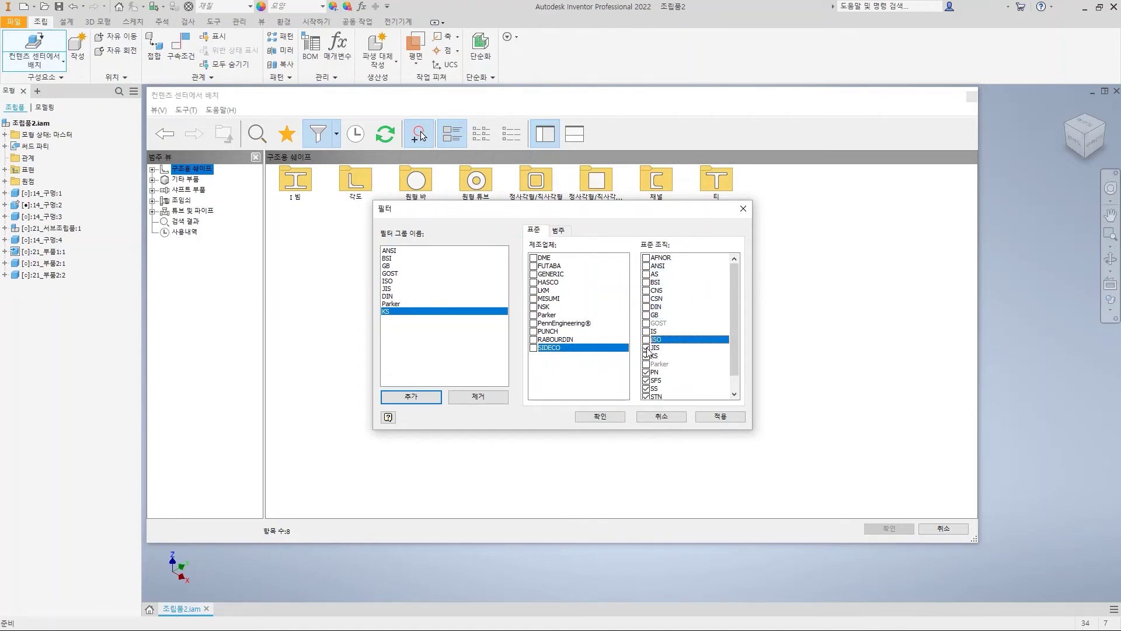
click(646, 347)
scroll(736, 356, down, 1)
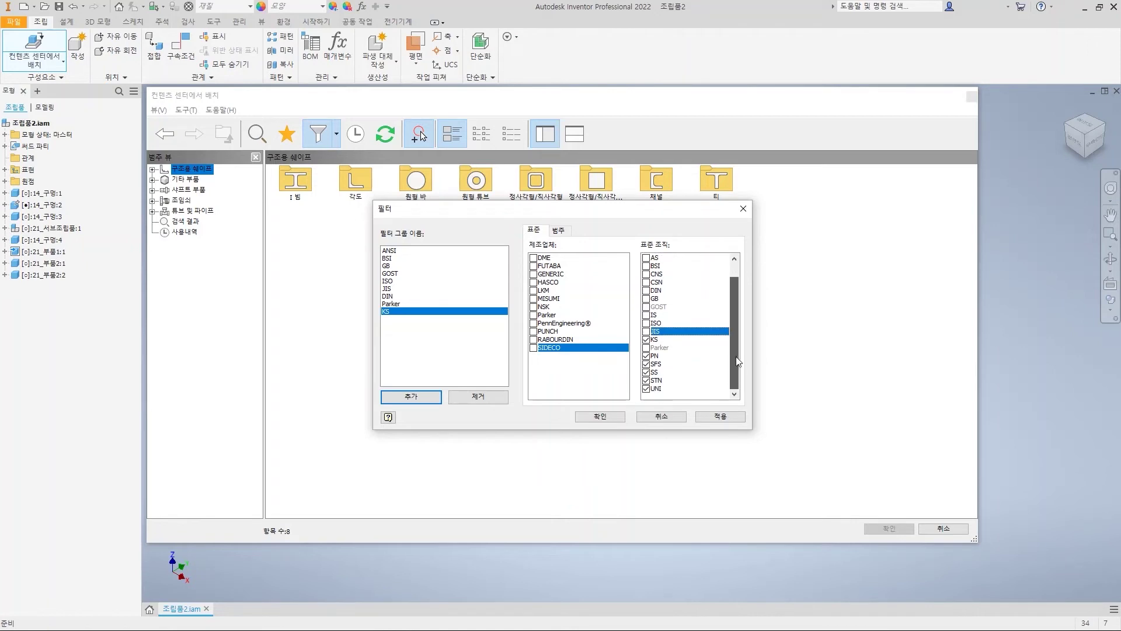
click(646, 356)
click(646, 364)
click(646, 372)
click(646, 380)
click(646, 389)
click(720, 416)
click(600, 416)
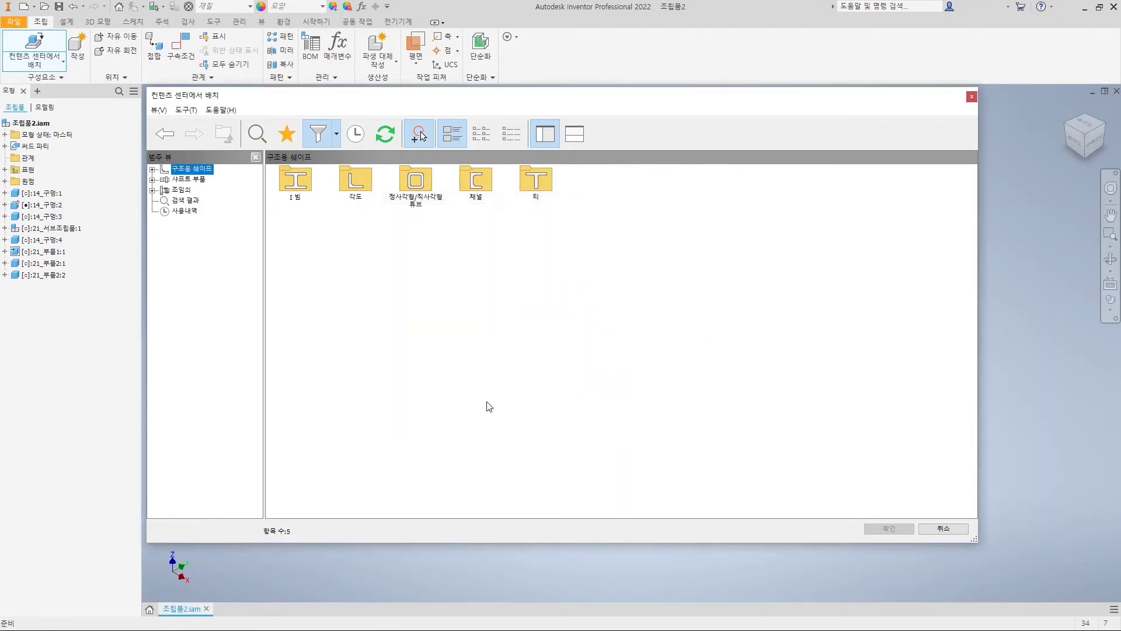
Check which Content Center filter is active and examine the angle (각도) profiles among the structural shapes.
click(336, 133)
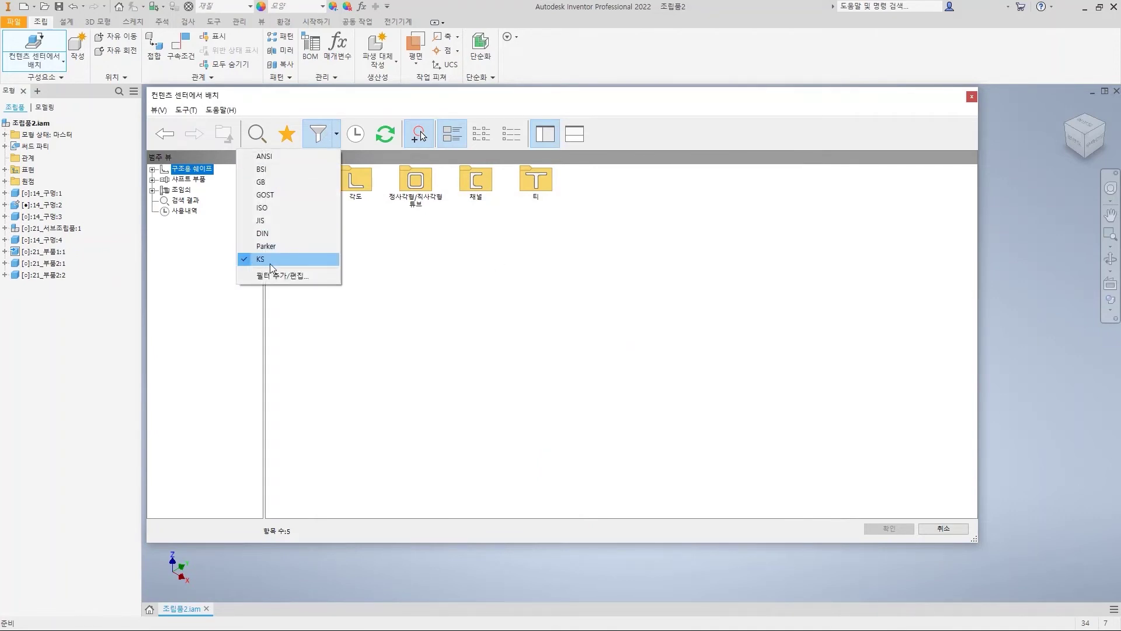
click(409, 257)
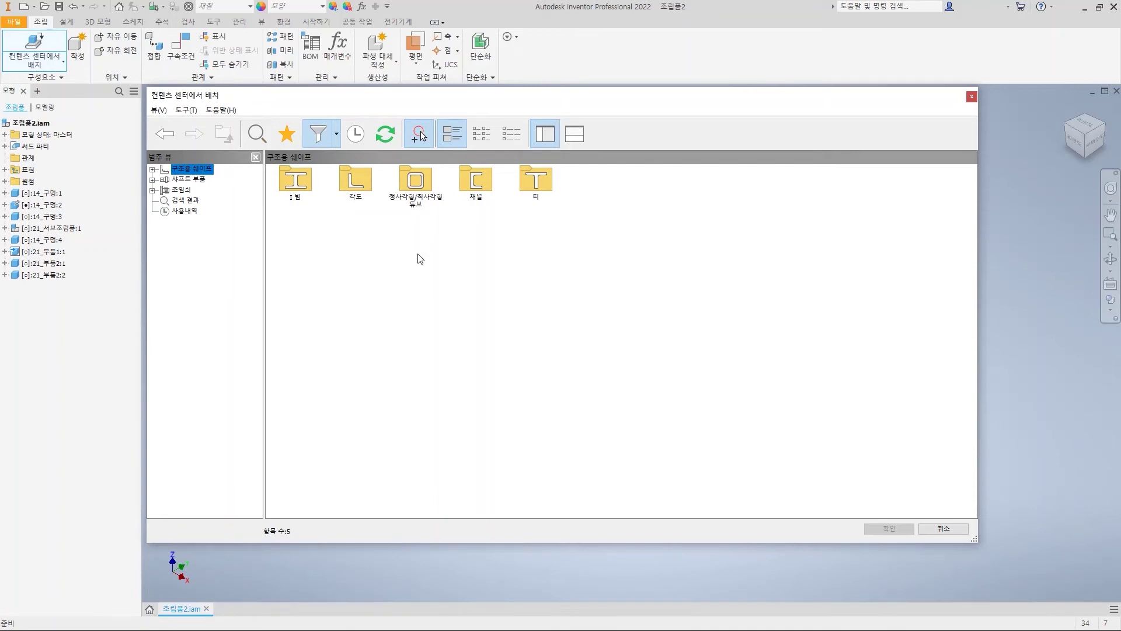
click(359, 186)
double_click(359, 187)
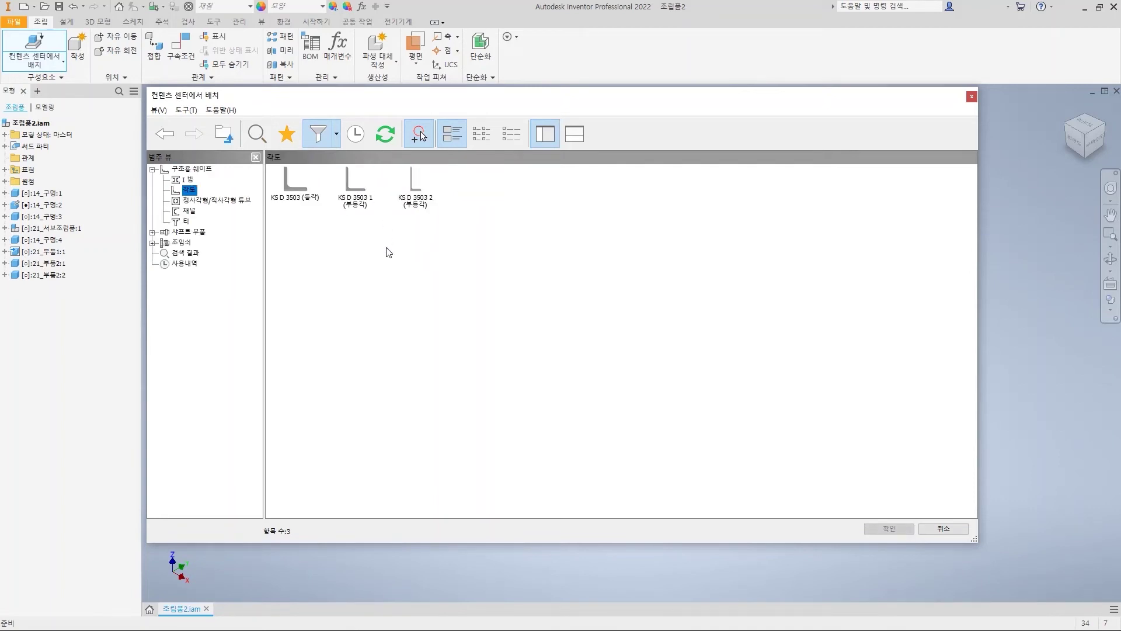
mouse_move(279, 208)
mouse_down()
mouse_move(273, 189)
mouse_move(274, 209)
mouse_move(327, 206)
mouse_move(340, 173)
mouse_up()
click(329, 202)
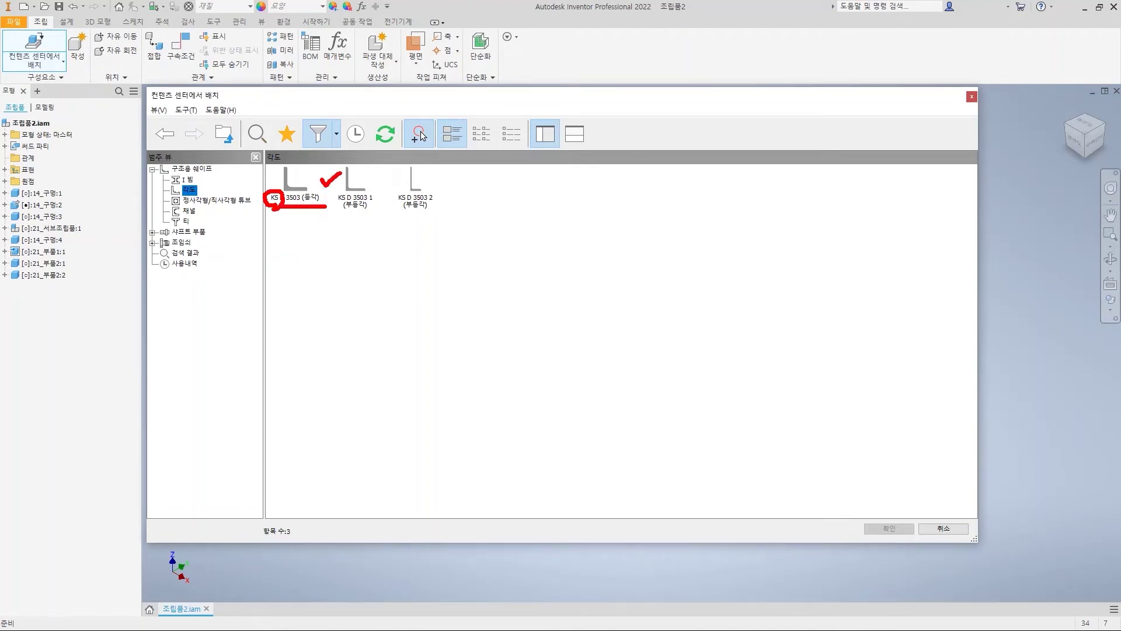
Choose the KS B 1003 - 미터 bolt from the socket head (소켓 머리) bolts under fasteners (조임쇠) for placement.
click(153, 242)
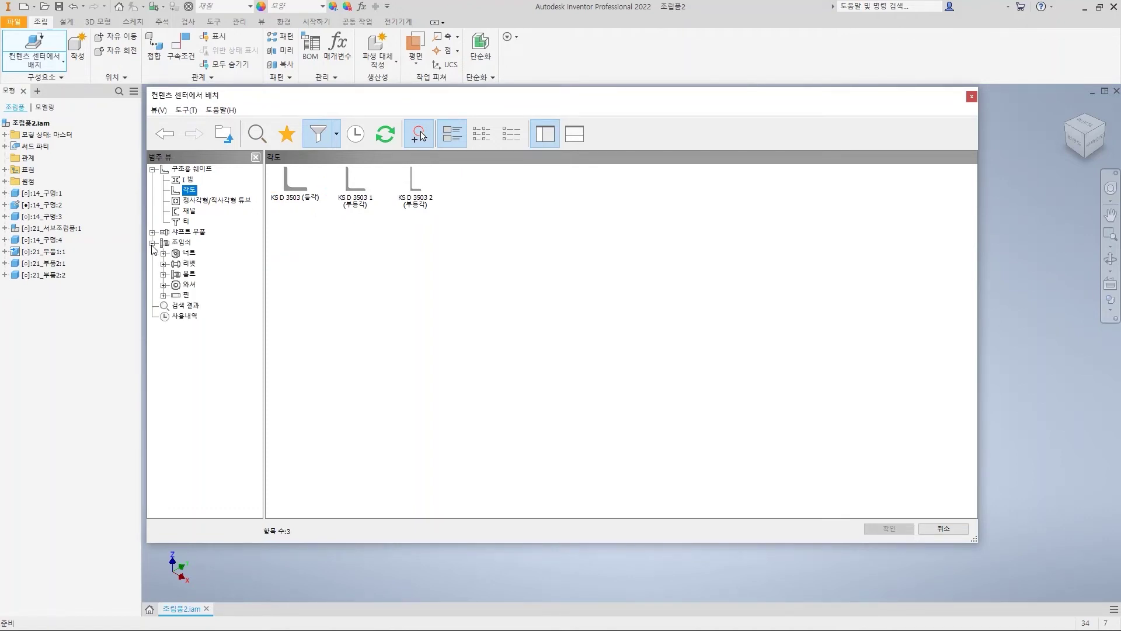
click(186, 277)
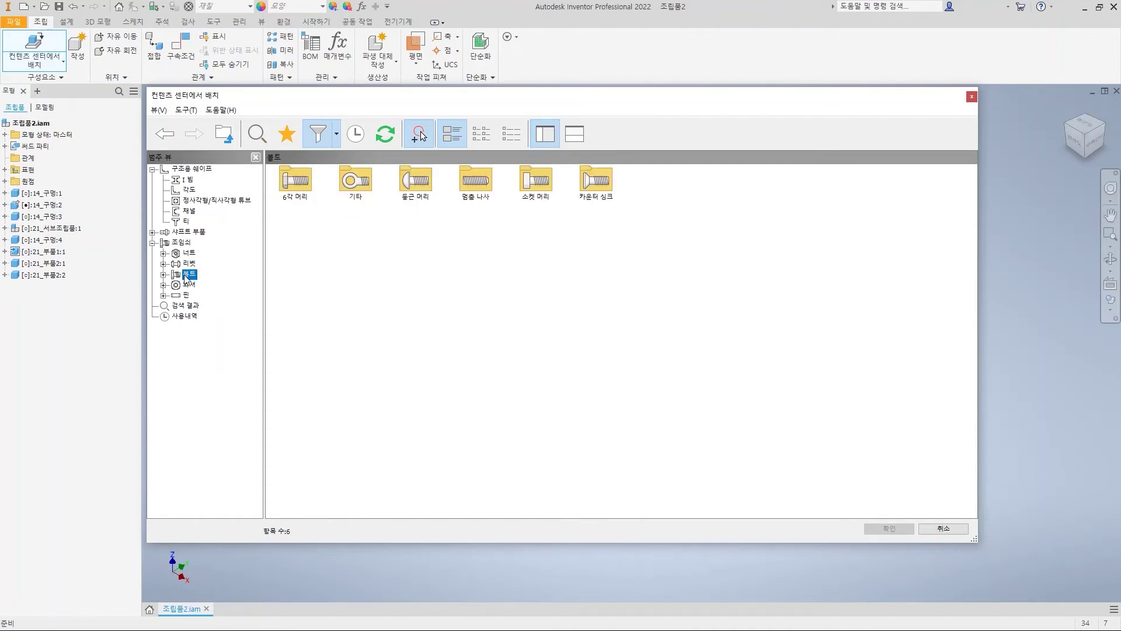
double_click(536, 186)
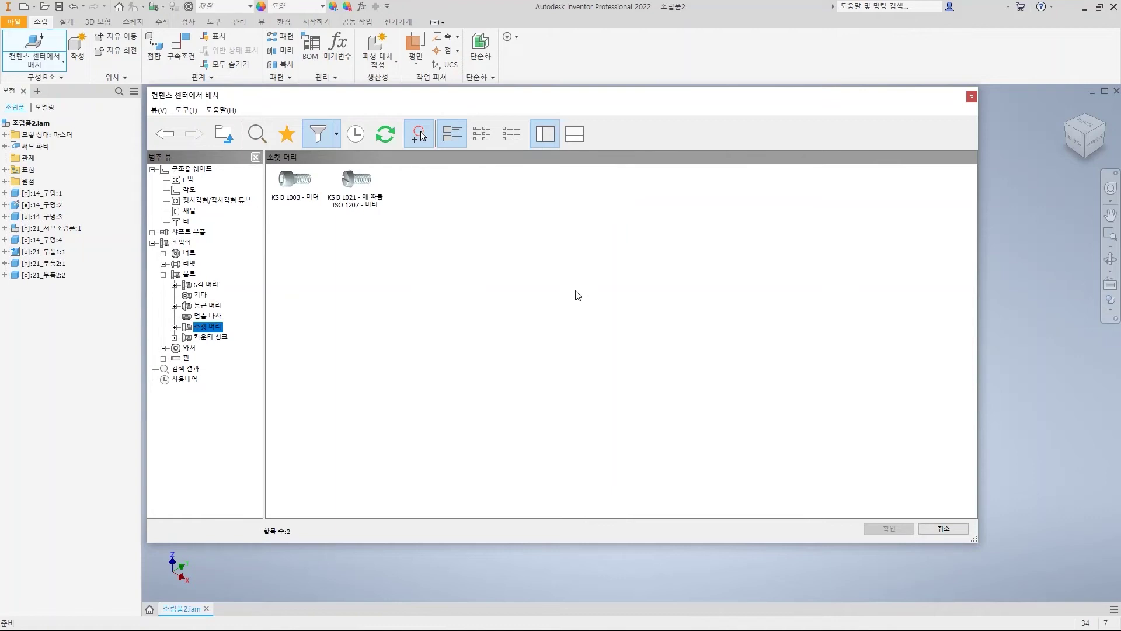
double_click(293, 182)
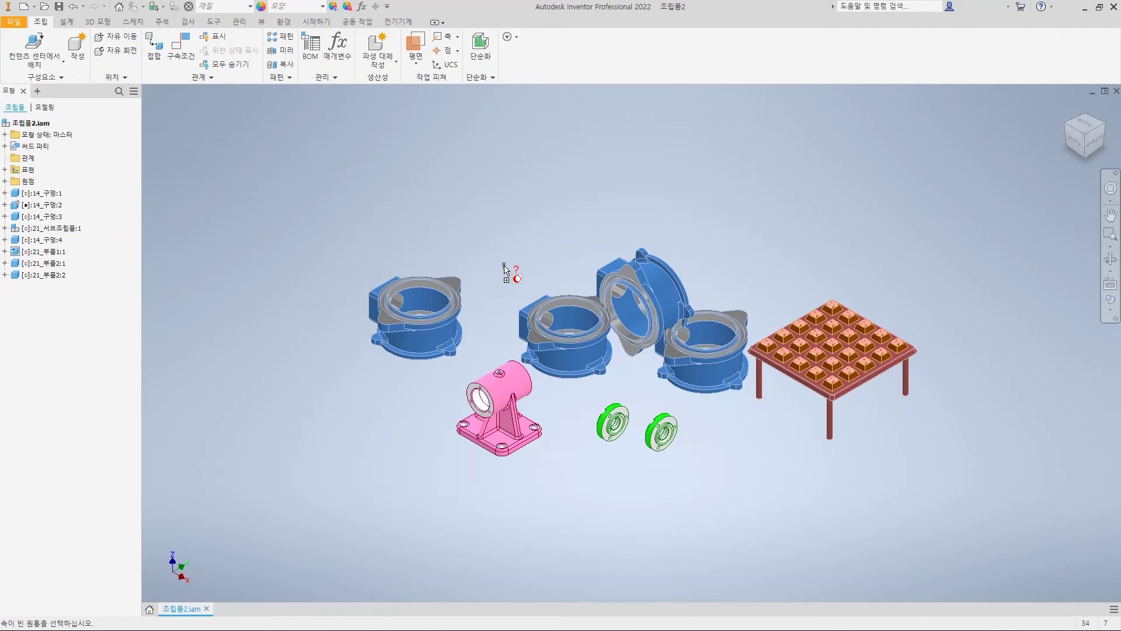
click(533, 279)
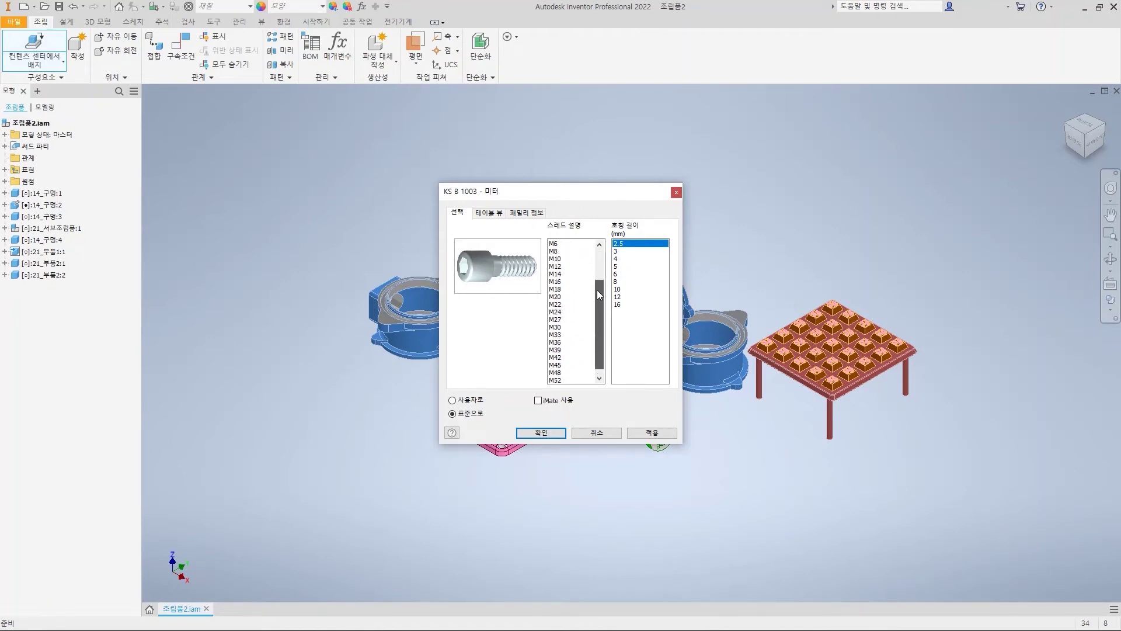
Place one KS B 1003 bolt as standard (표준으로), with thread M4 and 10 mm nominal length, between the pink part and the green parts.
click(580, 281)
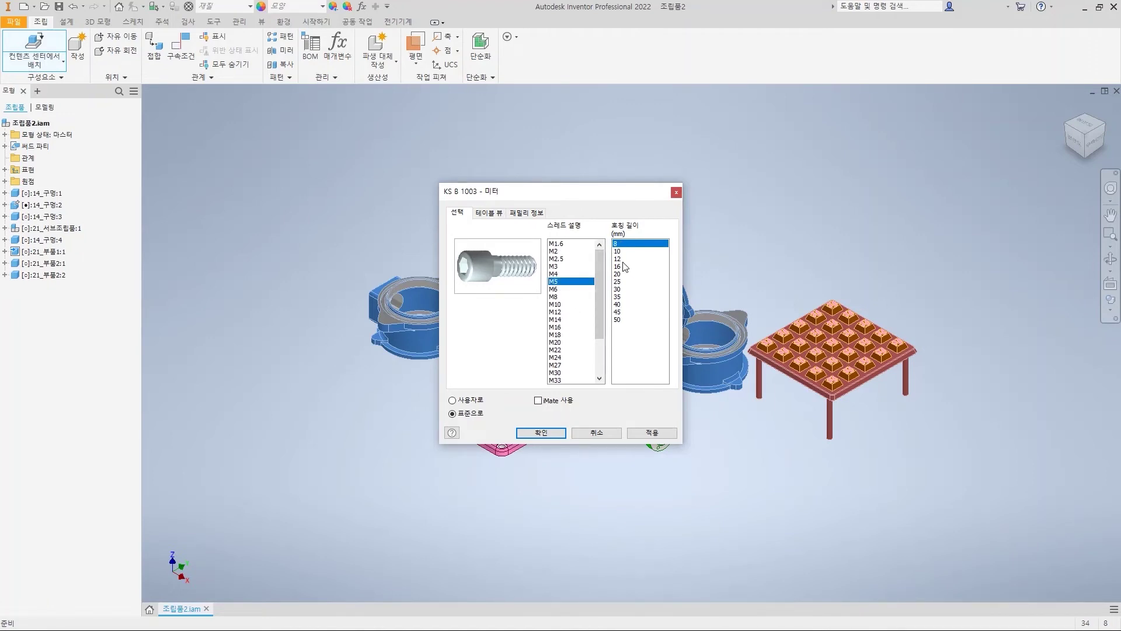
click(556, 275)
click(619, 259)
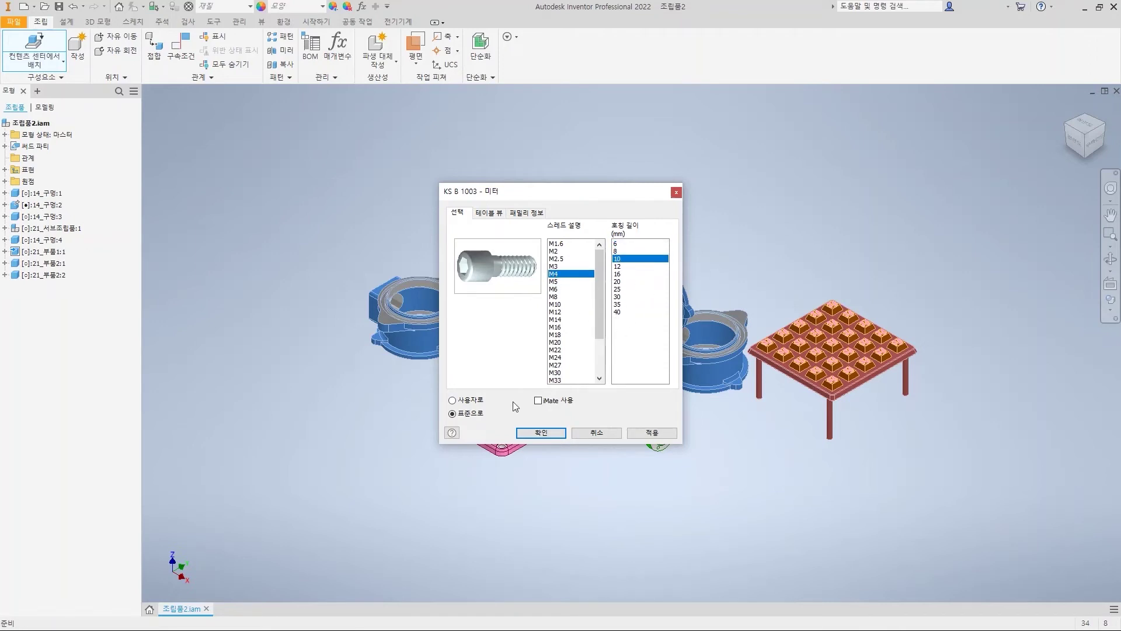
mouse_move(441, 385)
mouse_down()
mouse_move(487, 421)
mouse_move(506, 402)
mouse_up()
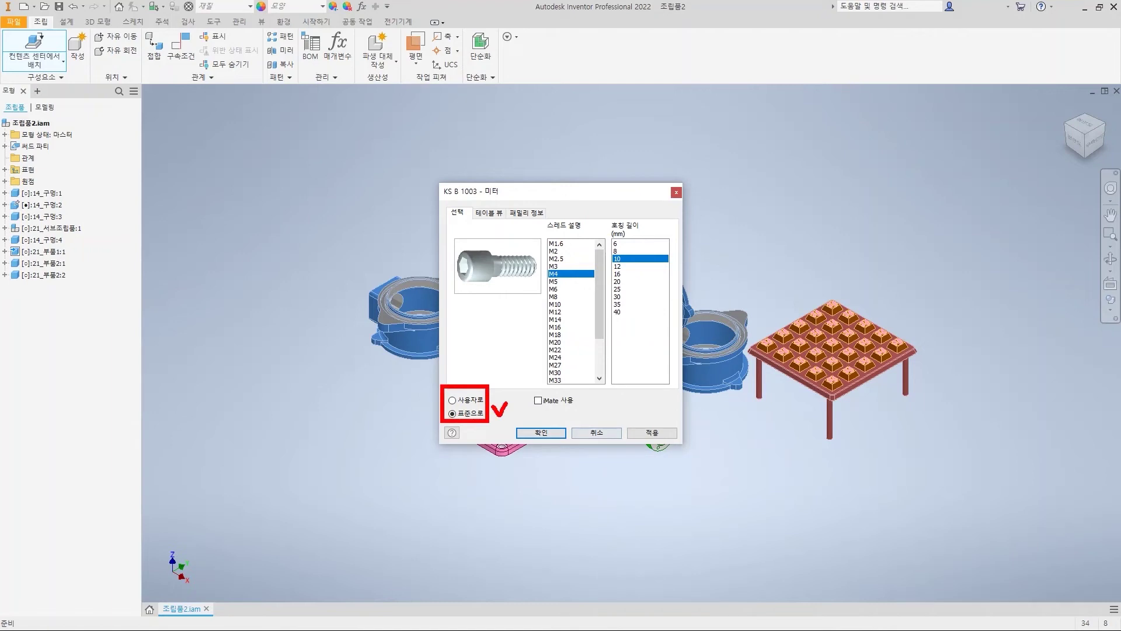
key(Escape)
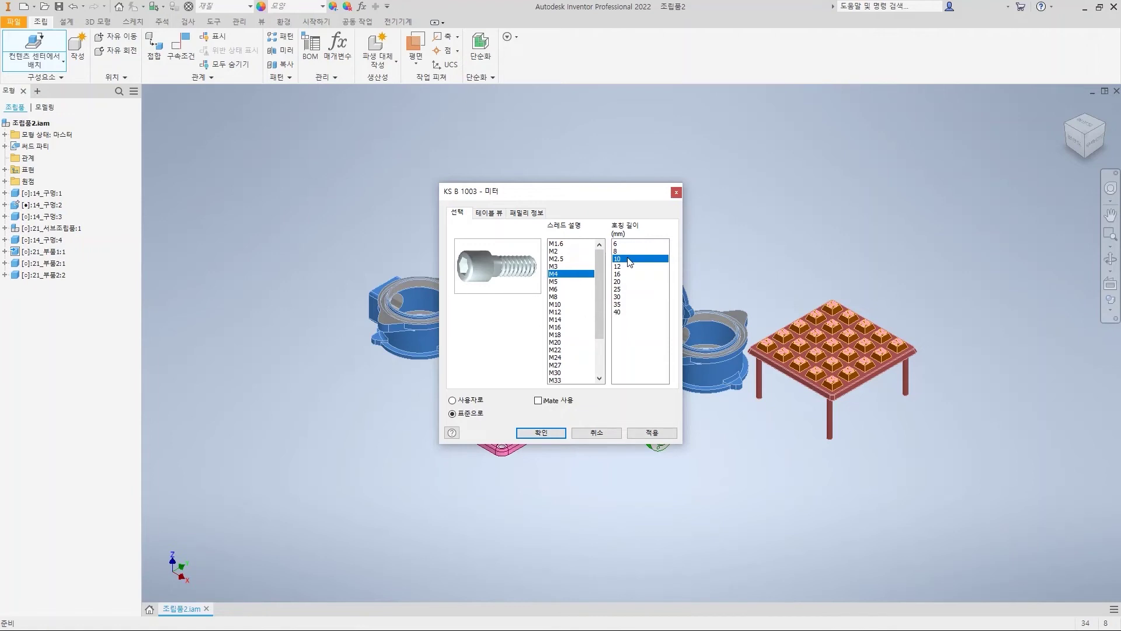
click(541, 432)
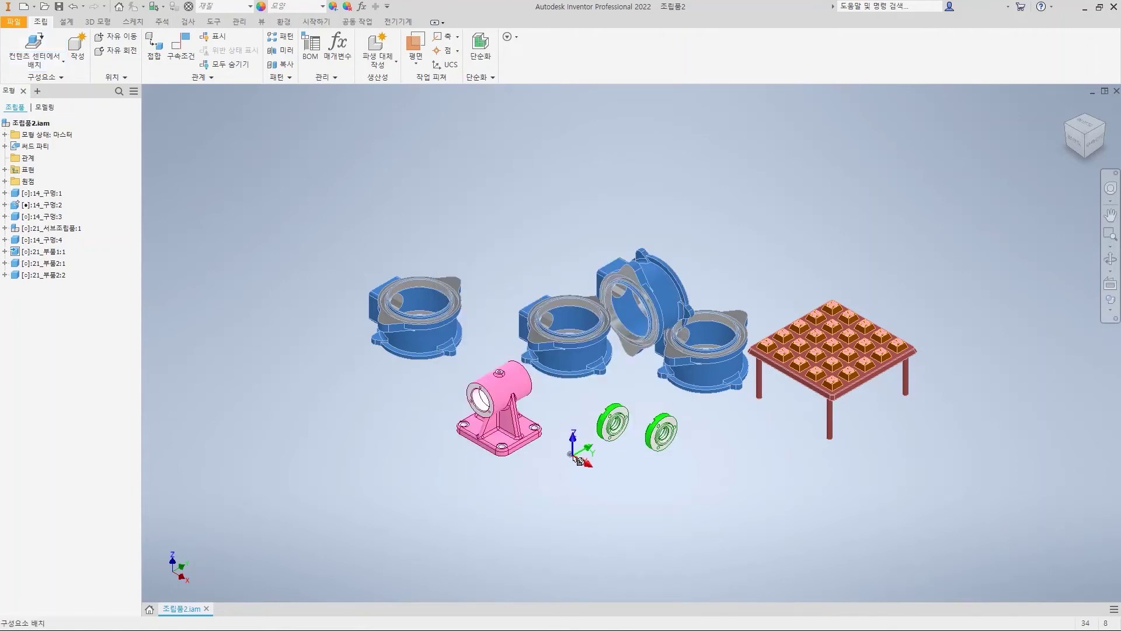
click(577, 458)
key(Escape)
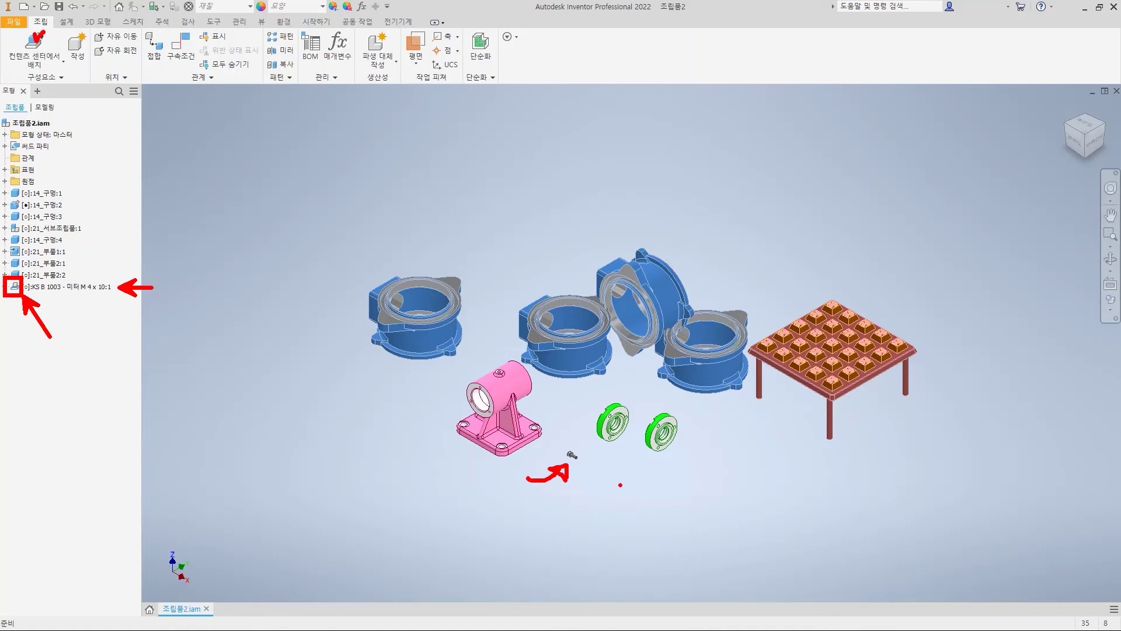
drag(591, 464, 617, 476)
mouse_move(582, 452)
mouse_down()
mouse_move(638, 455)
mouse_move(597, 459)
mouse_up()
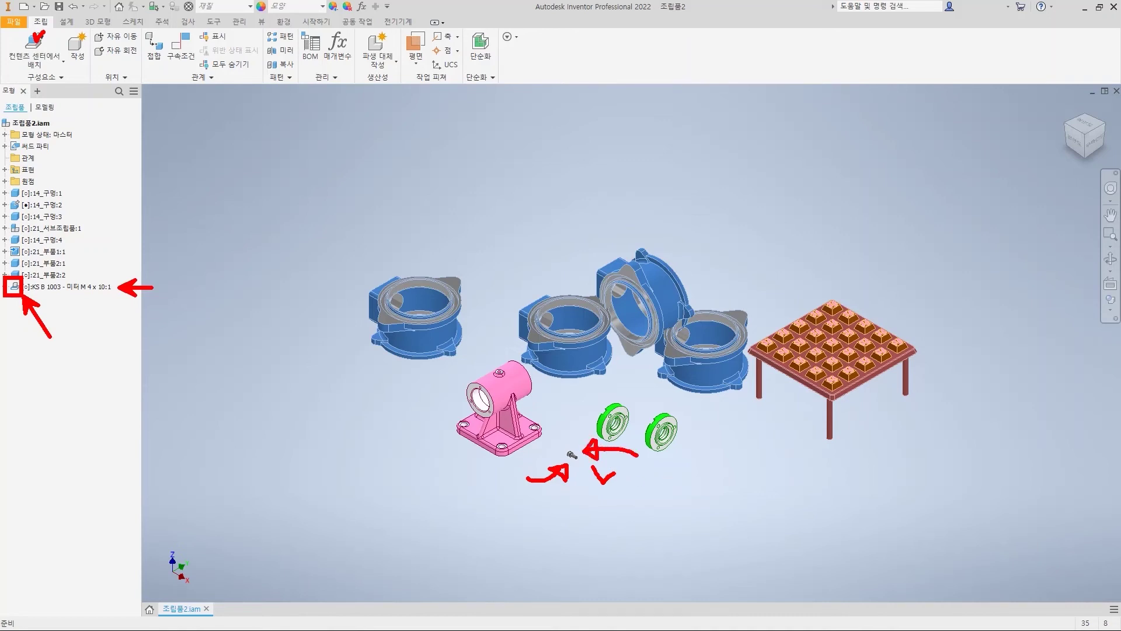
mouse_move(691, 453)
mouse_down()
mouse_move(679, 468)
mouse_move(699, 469)
mouse_up()
mouse_move(586, 462)
mouse_down()
mouse_move(559, 439)
mouse_move(580, 456)
mouse_move(570, 474)
mouse_move(640, 491)
mouse_move(638, 515)
mouse_move(650, 521)
mouse_move(694, 503)
mouse_up()
drag(688, 493, 690, 519)
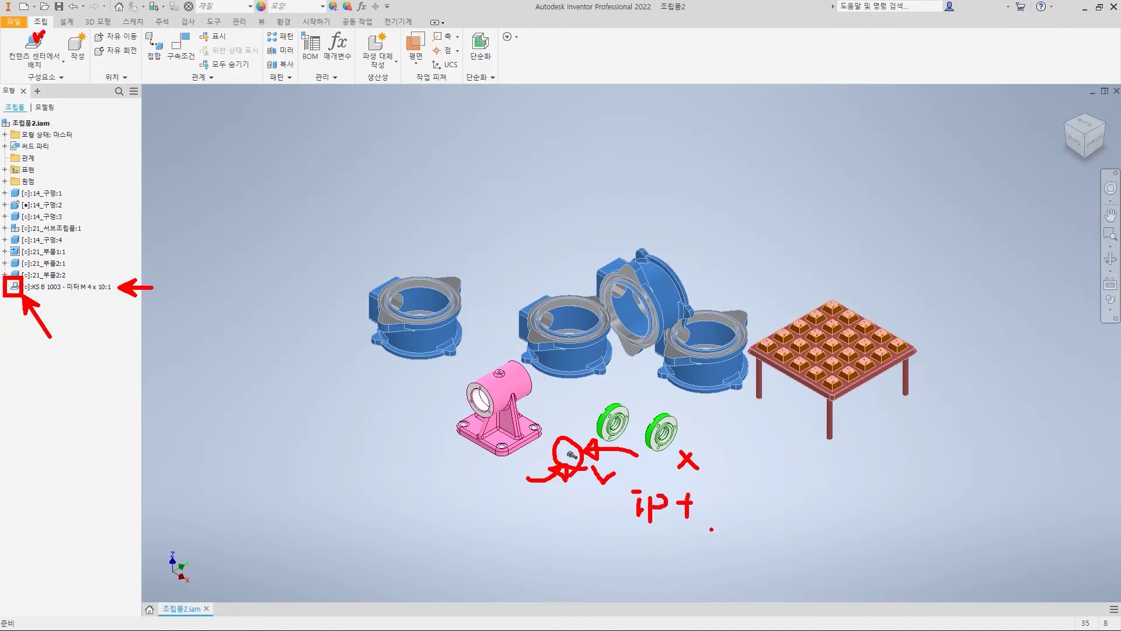
key(Escape)
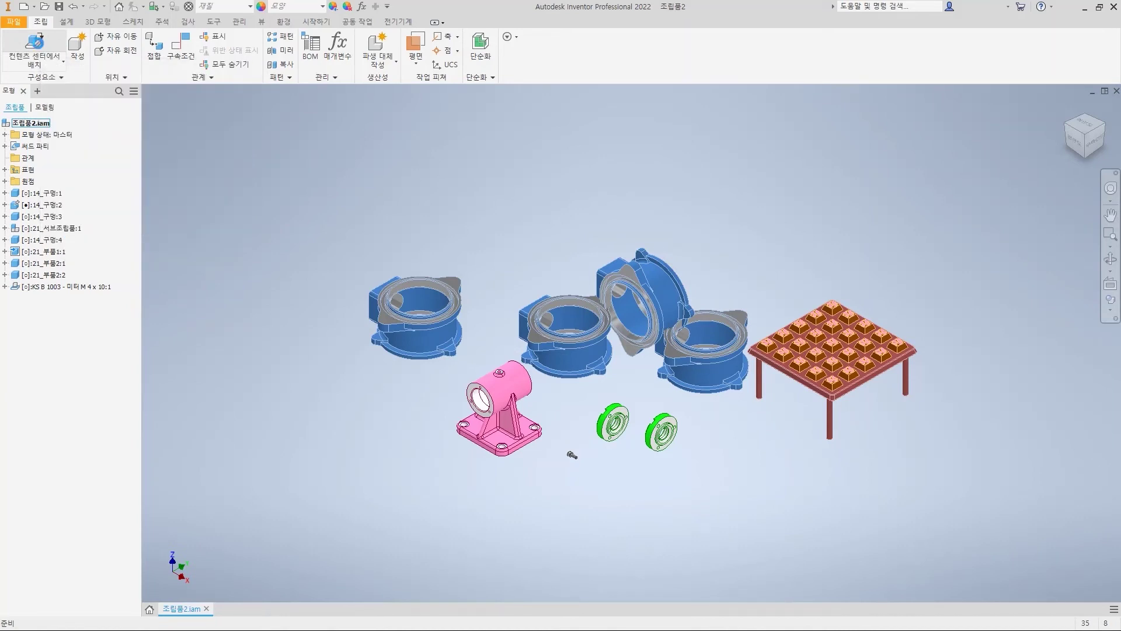
Choose the KS B 1003 - 미터 socket head bolt from Content Center with thread M4 and 10 mm nominal length.
click(36, 46)
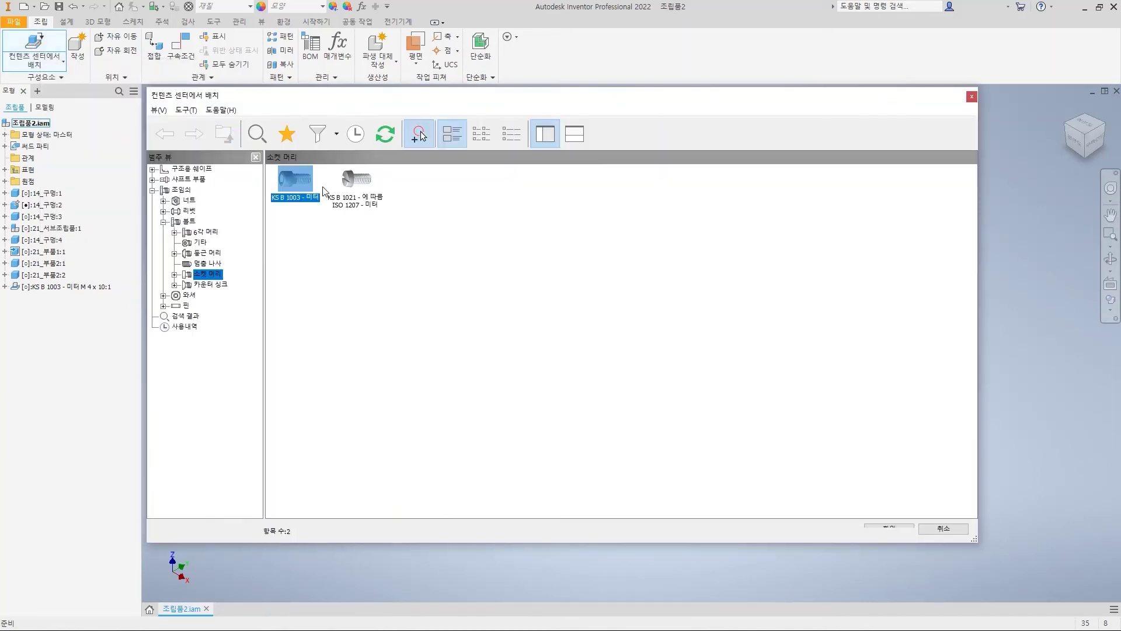
double_click(293, 180)
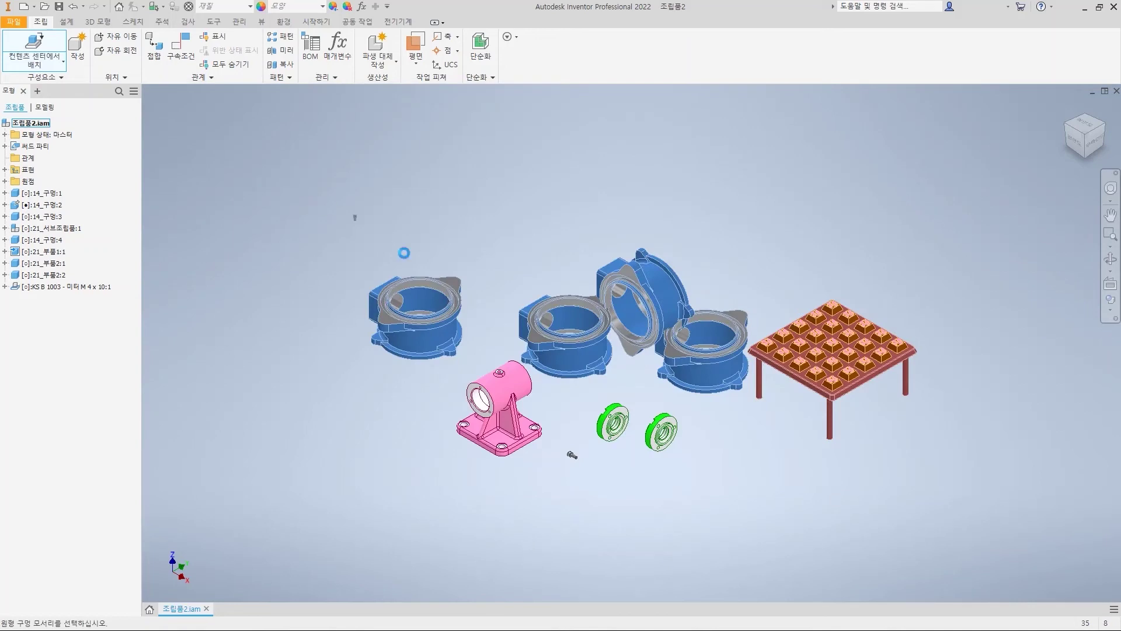
click(515, 262)
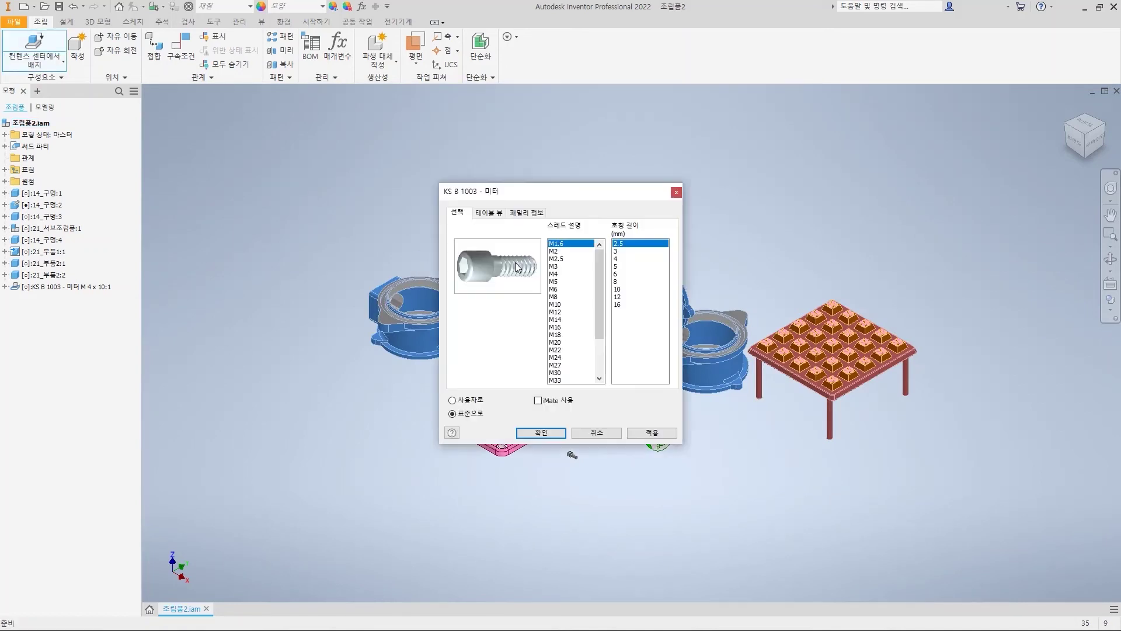
click(555, 274)
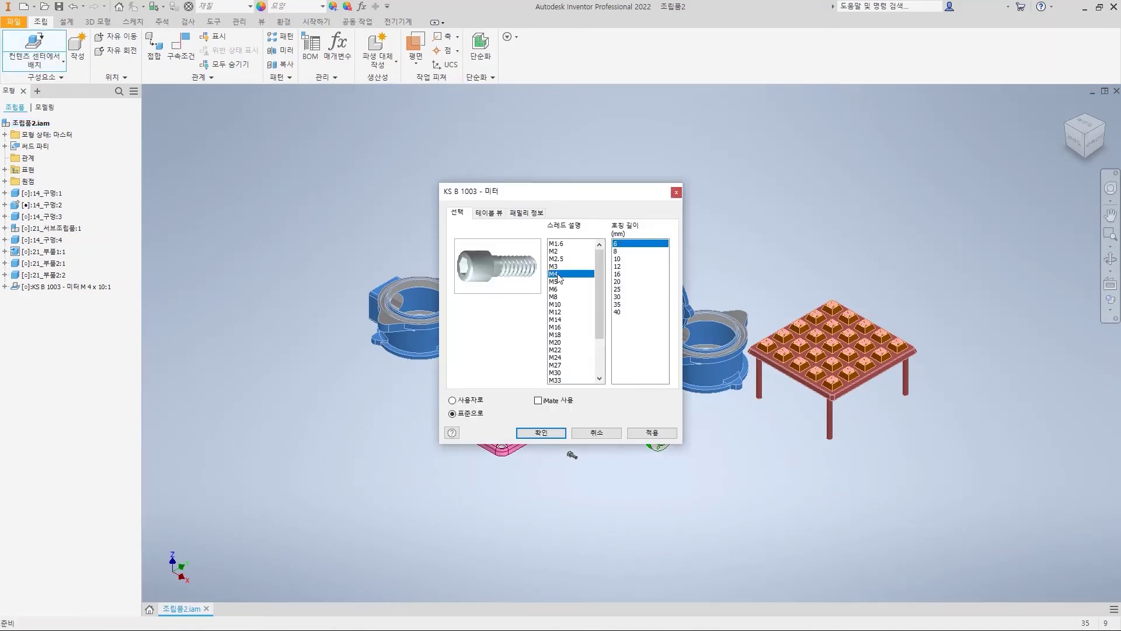
click(631, 259)
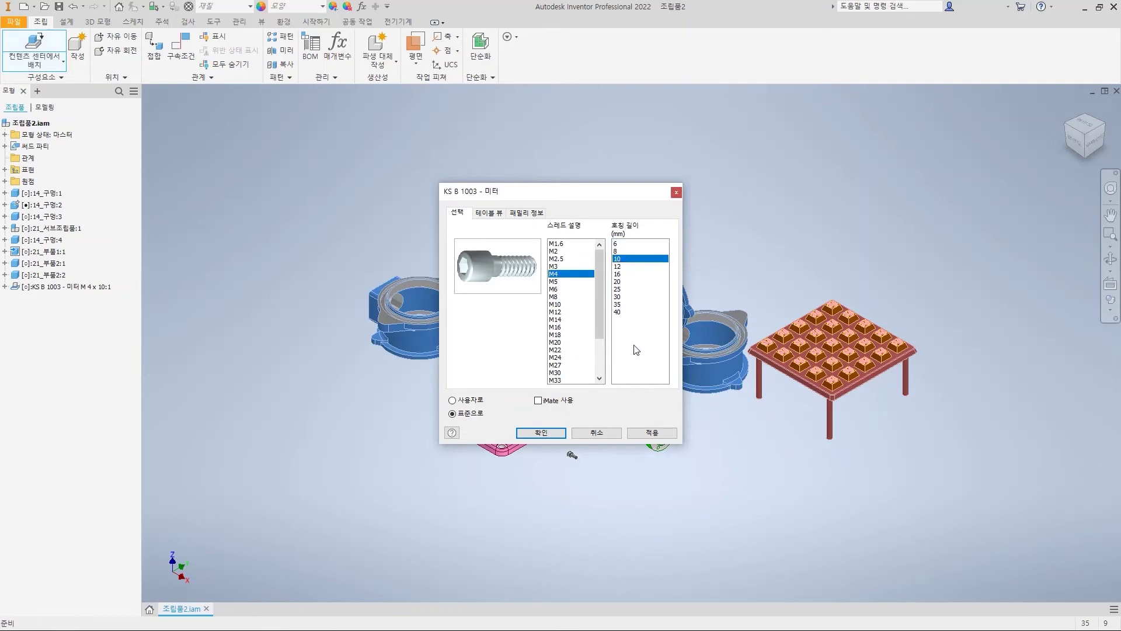
Place the bolt as custom (사용자로) below the green parts, saving it as KS B 1003 - M 4 x 10 in the Inventor 샘플파일 folder.
click(466, 402)
click(548, 434)
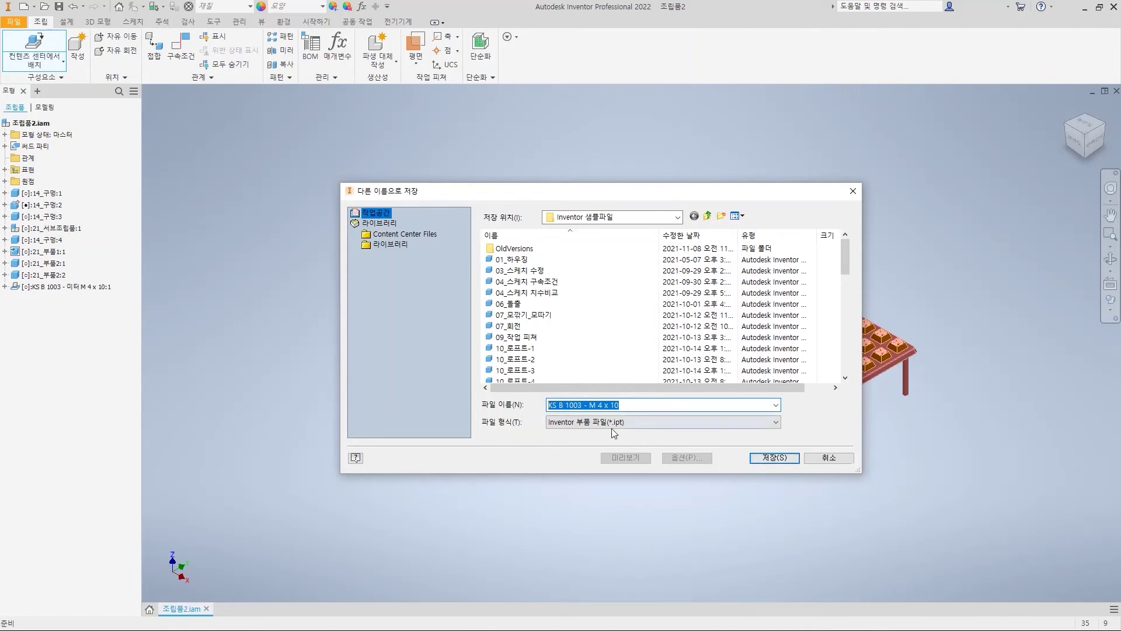
click(775, 458)
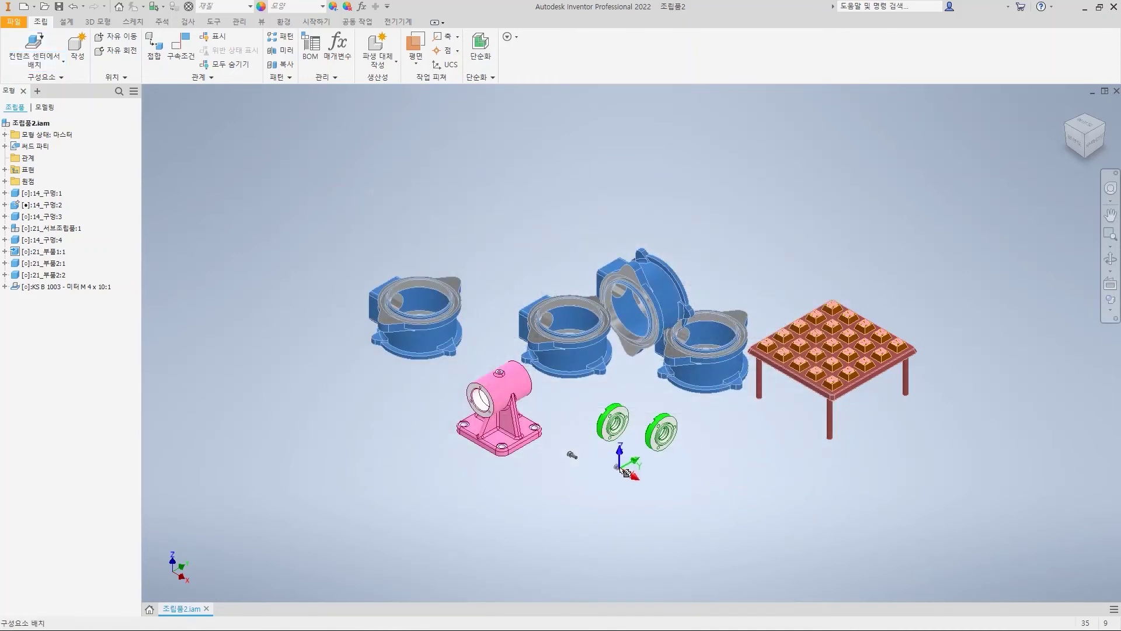
click(628, 466)
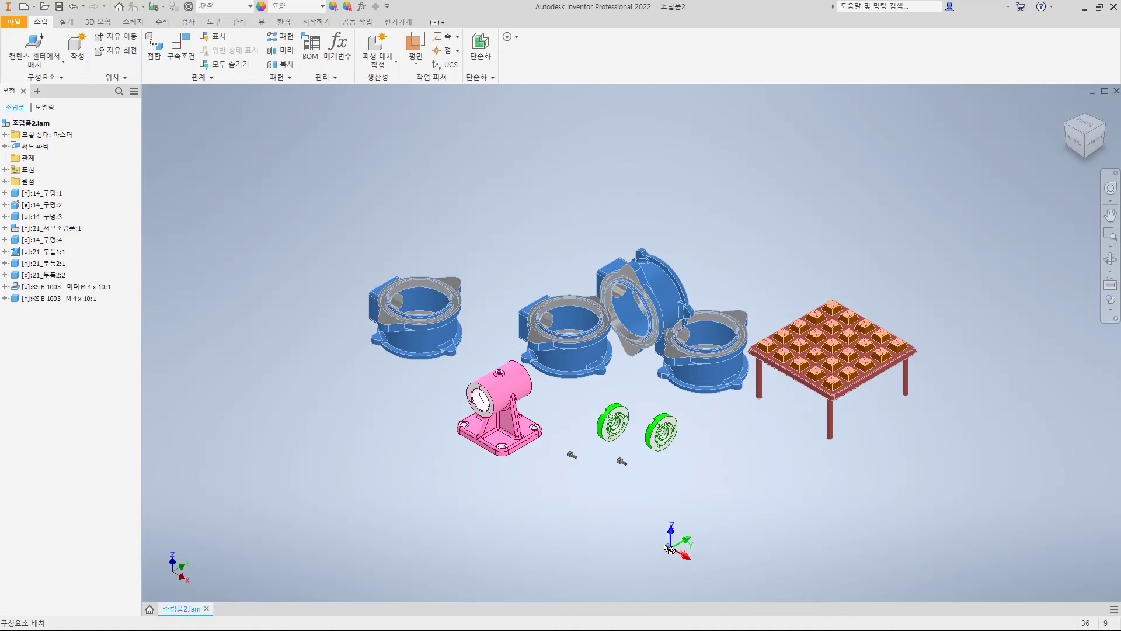
mouse_move(635, 470)
mouse_down()
mouse_move(614, 474)
mouse_move(633, 465)
mouse_move(623, 481)
mouse_up()
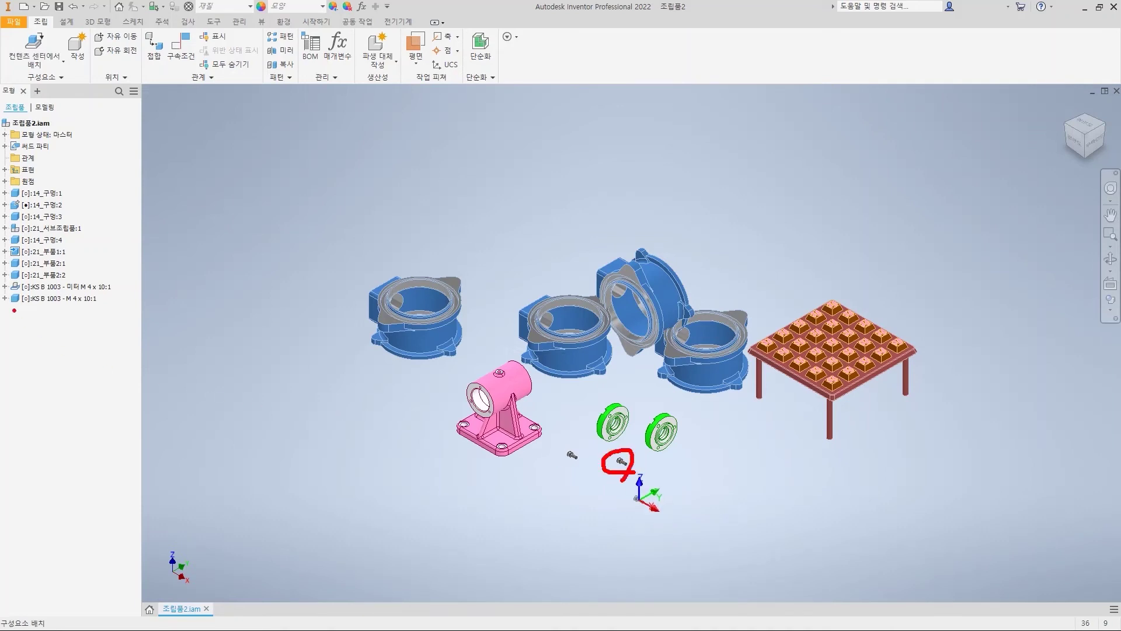
drag(6, 292, 27, 310)
mouse_move(23, 307)
mouse_down()
mouse_move(44, 350)
mouse_move(59, 341)
mouse_up()
mouse_move(52, 353)
mouse_down()
mouse_move(64, 382)
mouse_move(76, 360)
mouse_move(90, 358)
mouse_move(88, 371)
mouse_up()
click(102, 382)
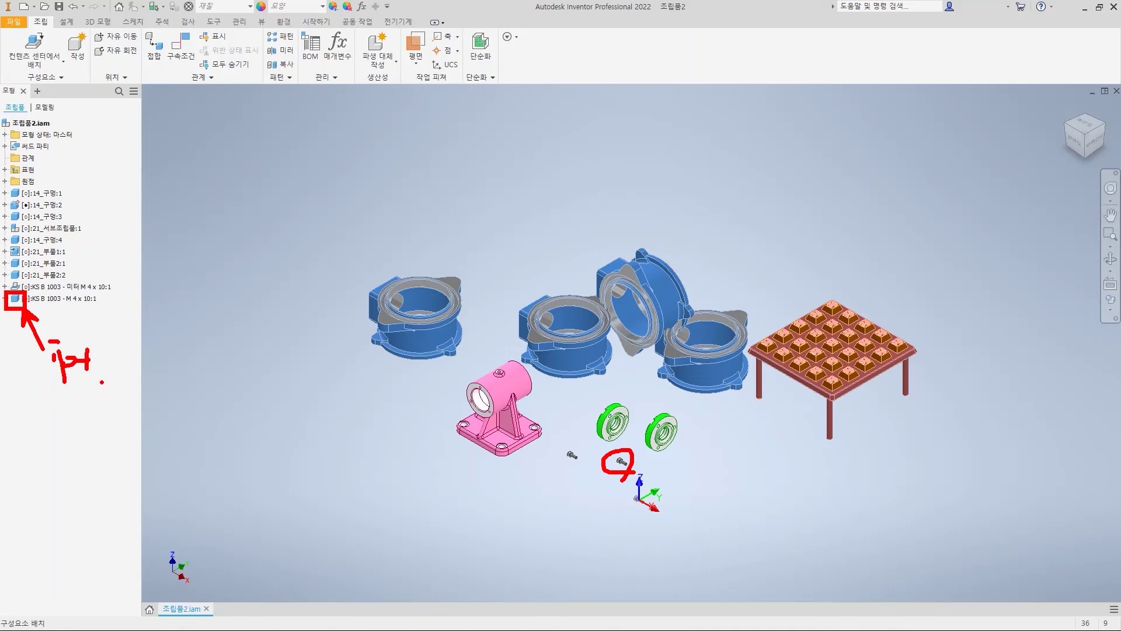
key(Escape)
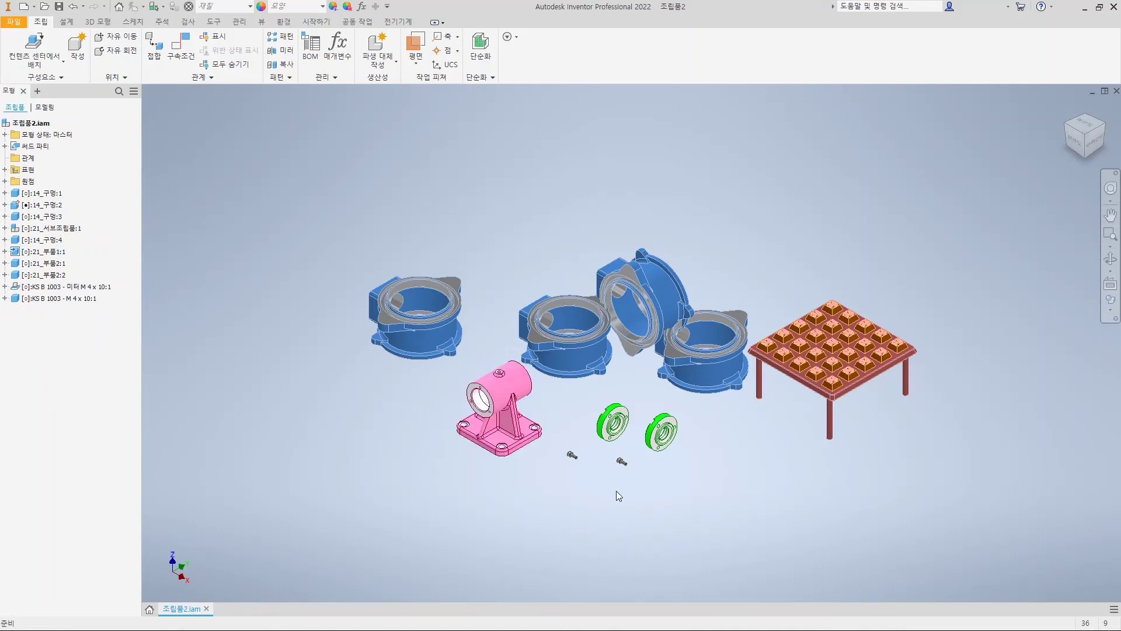
key(ctrl+2)
drag(481, 393, 473, 403)
drag(588, 405, 608, 416)
mouse_move(597, 417)
mouse_down()
mouse_move(607, 418)
mouse_move(604, 400)
mouse_up()
drag(475, 396, 487, 403)
key(Escape)
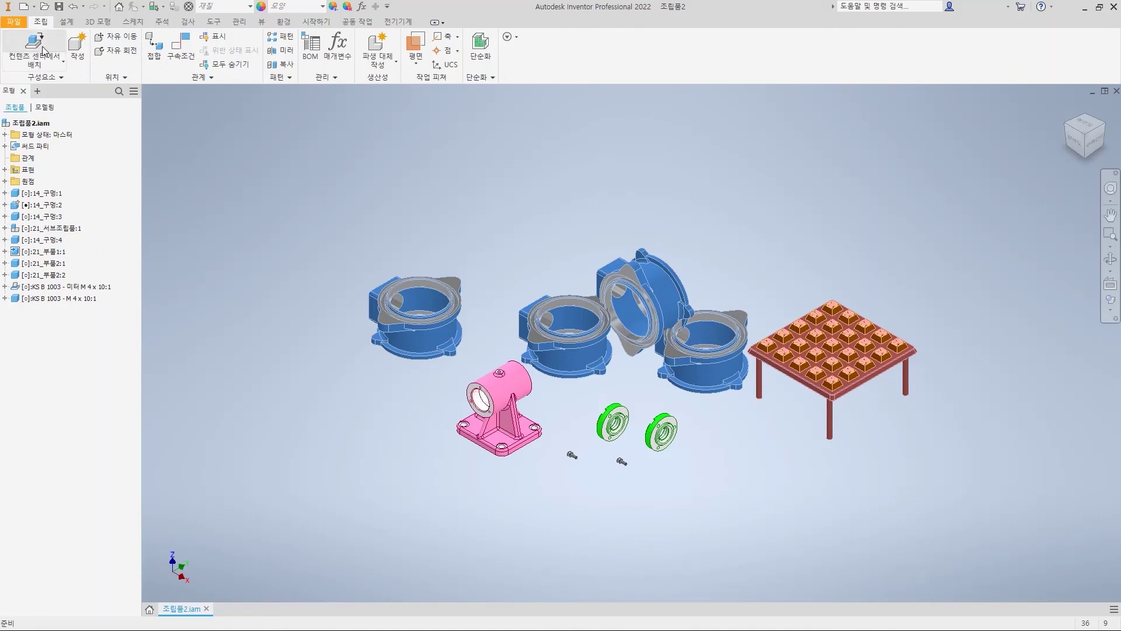
Choose the KS B 1003 - 미터 bolt for placement and target the uppermost small hole in the pink part's cylinder end.
click(43, 51)
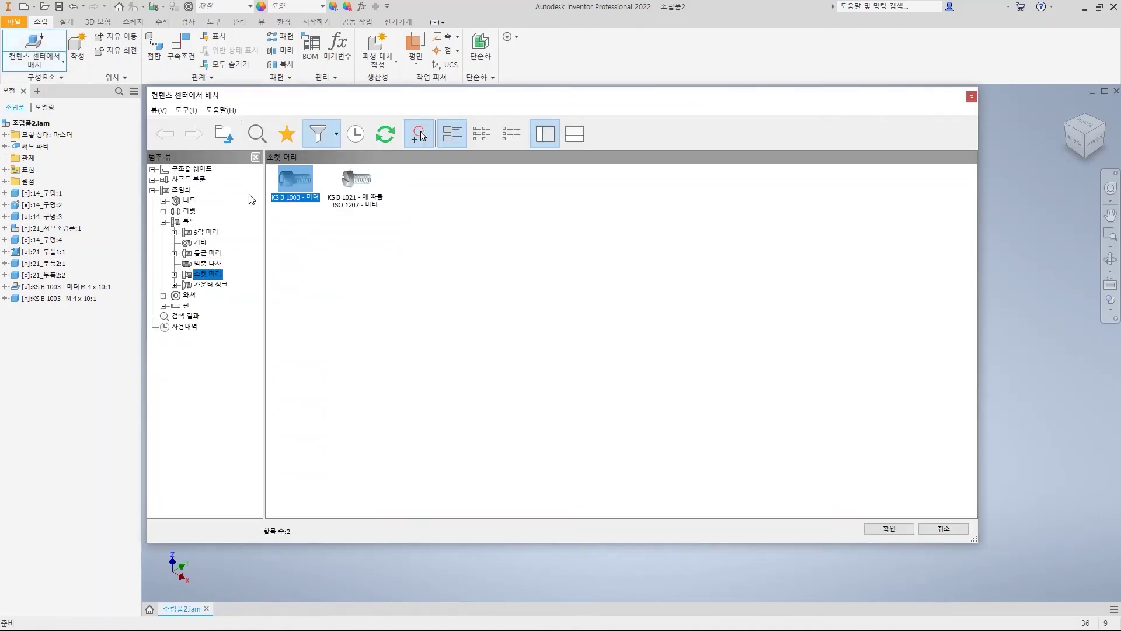
double_click(295, 184)
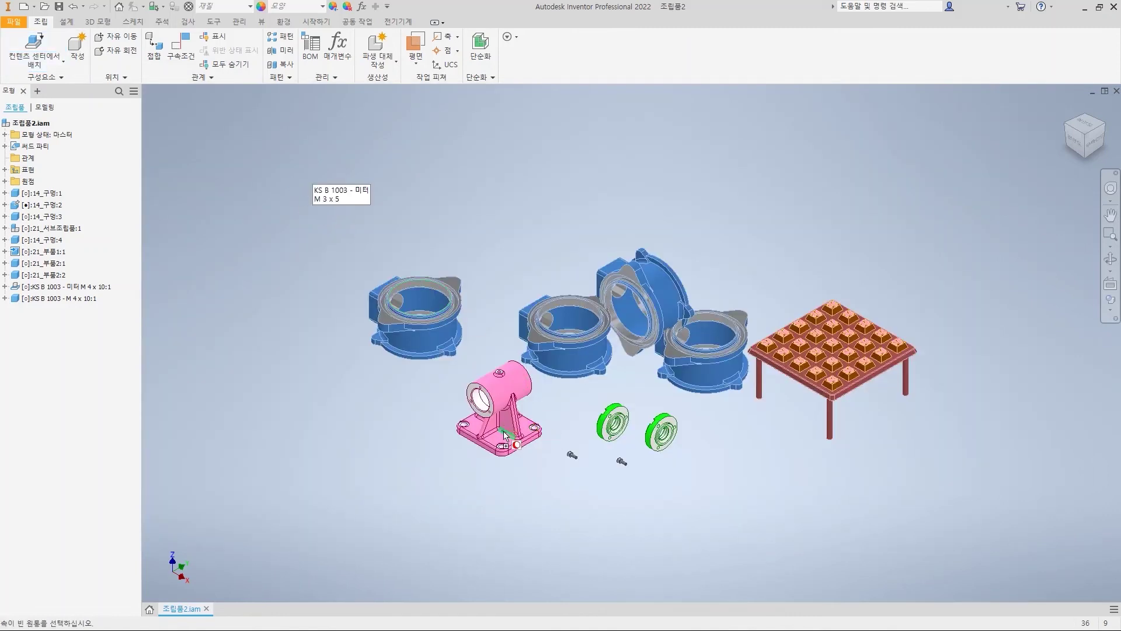
scroll(479, 437, down, 5)
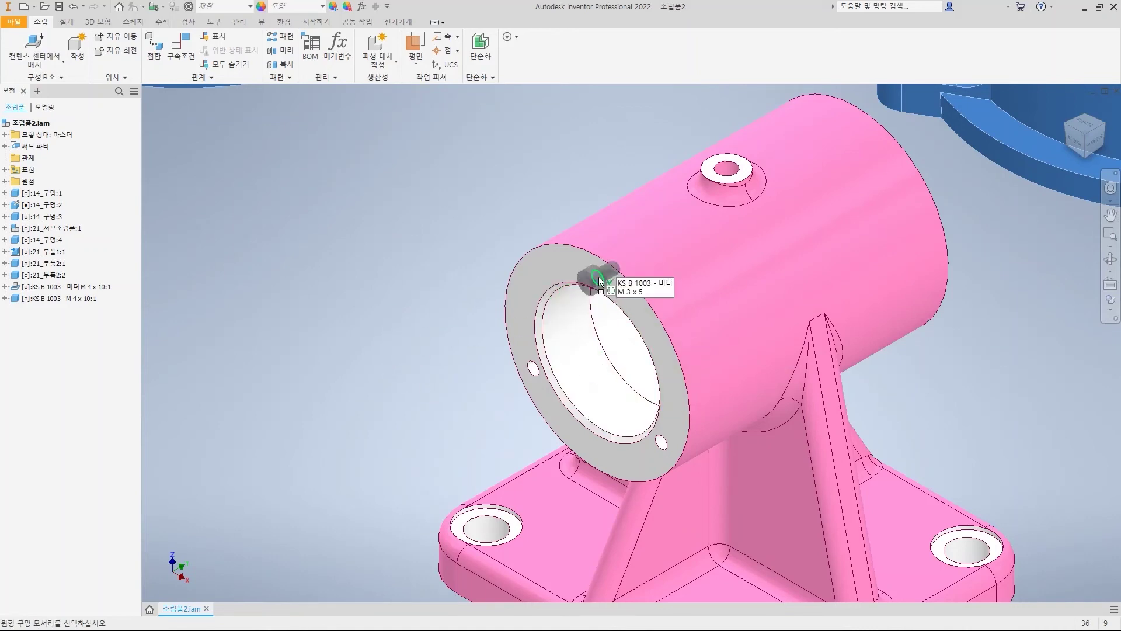
scroll(599, 281, down, 3)
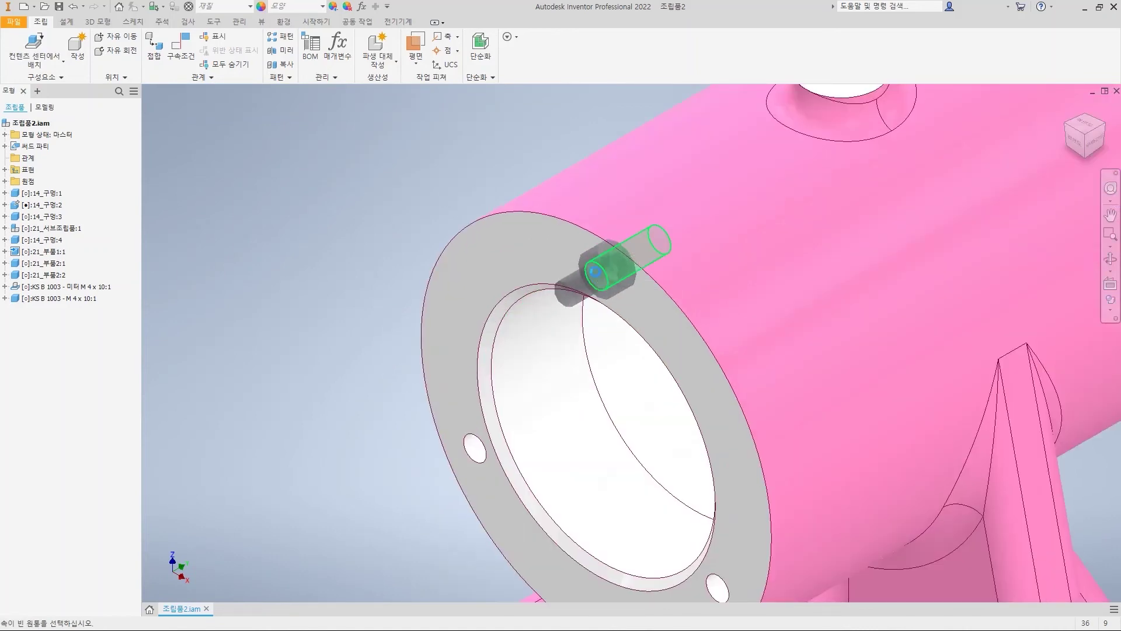
click(597, 276)
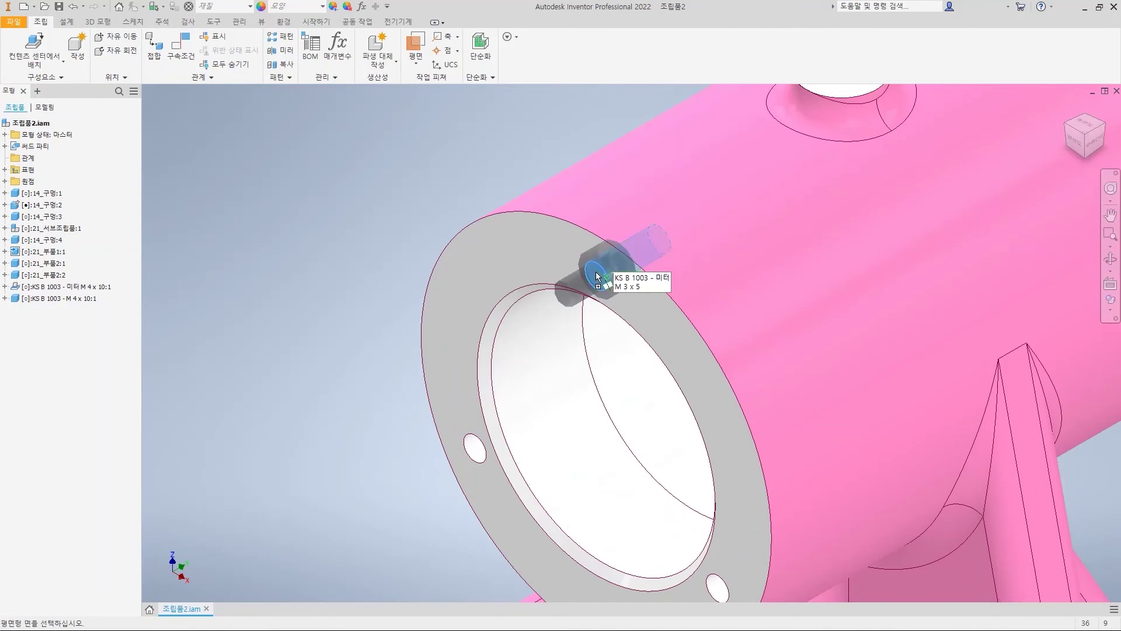
Seat the bolt head on the pink cylinder's ring-shaped end face and move the AutoDrop (자동 드롭) toolbar clear of the bolt.
click(556, 261)
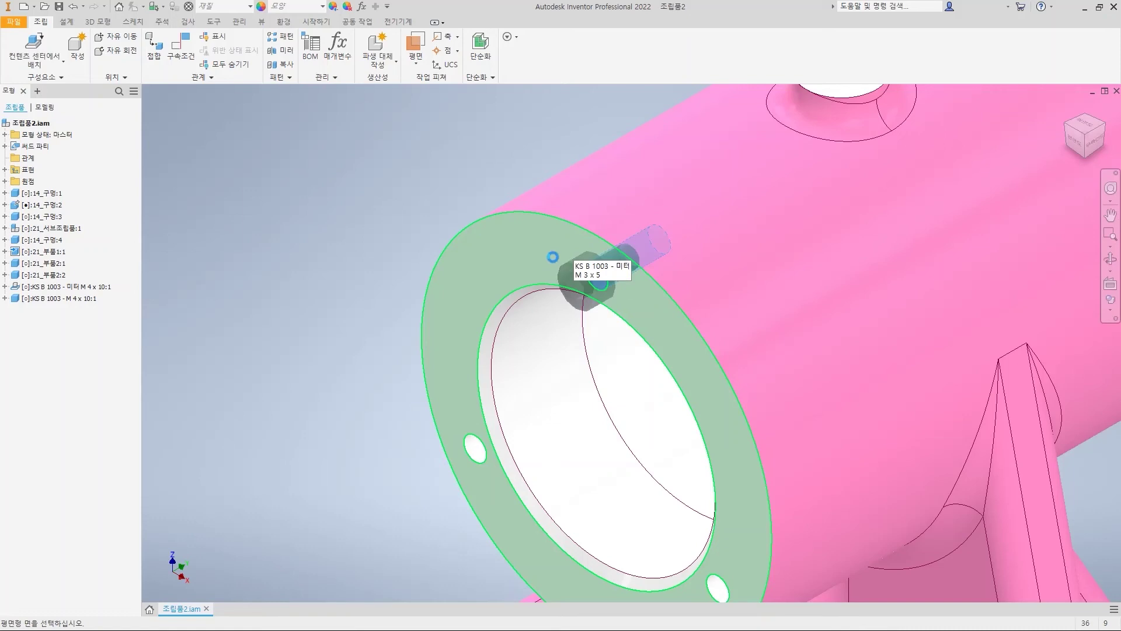
click(522, 263)
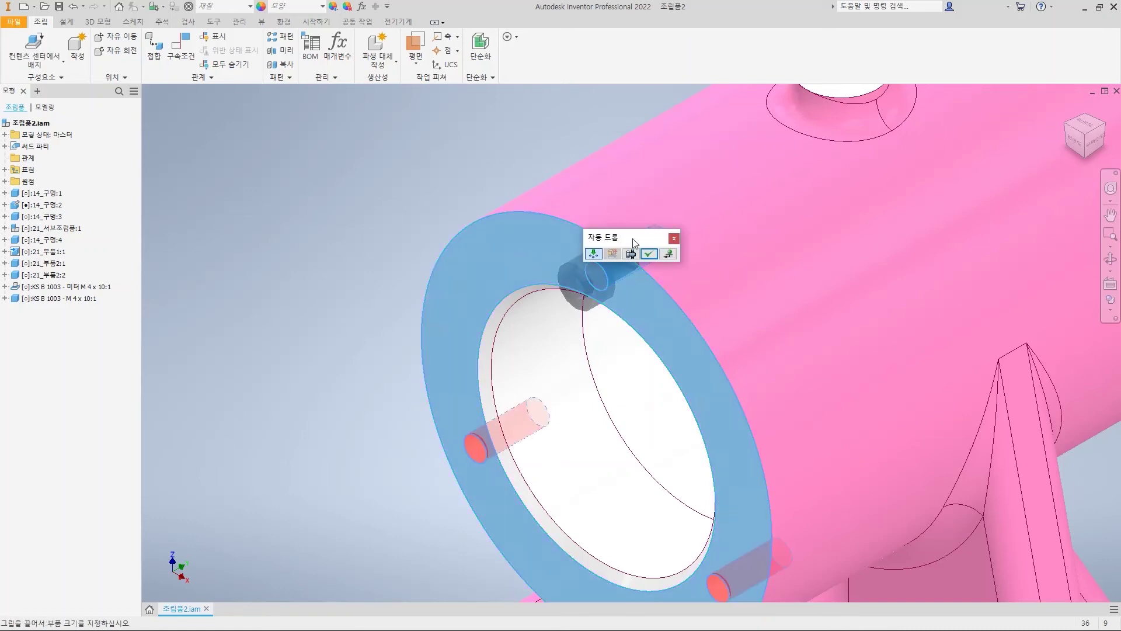
drag(632, 240, 783, 250)
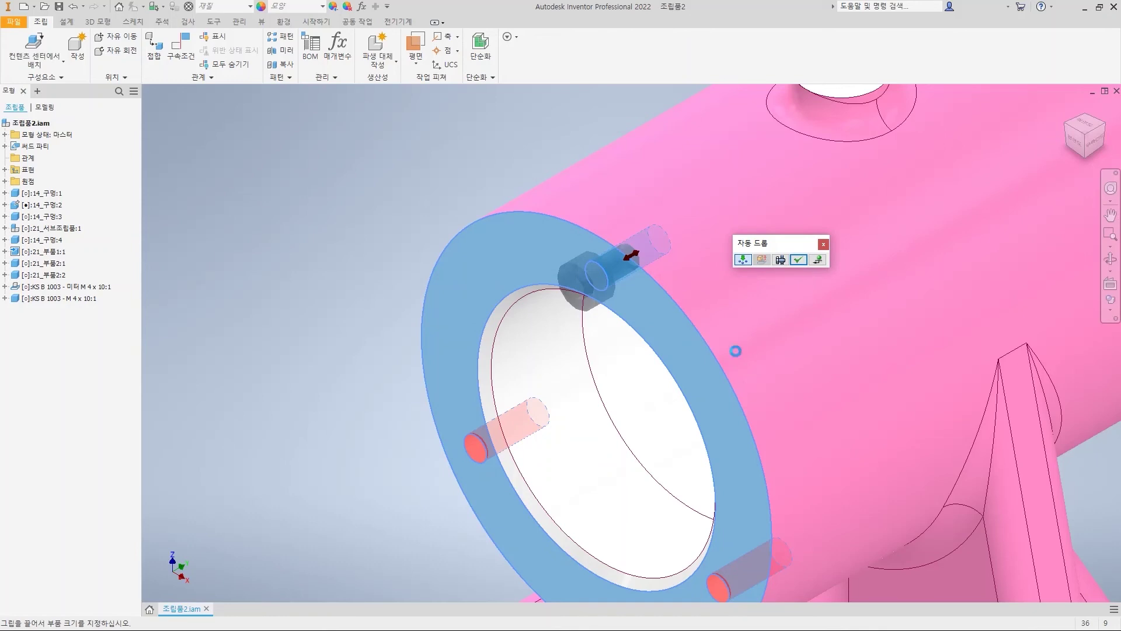
middle_drag(734, 351, 684, 295)
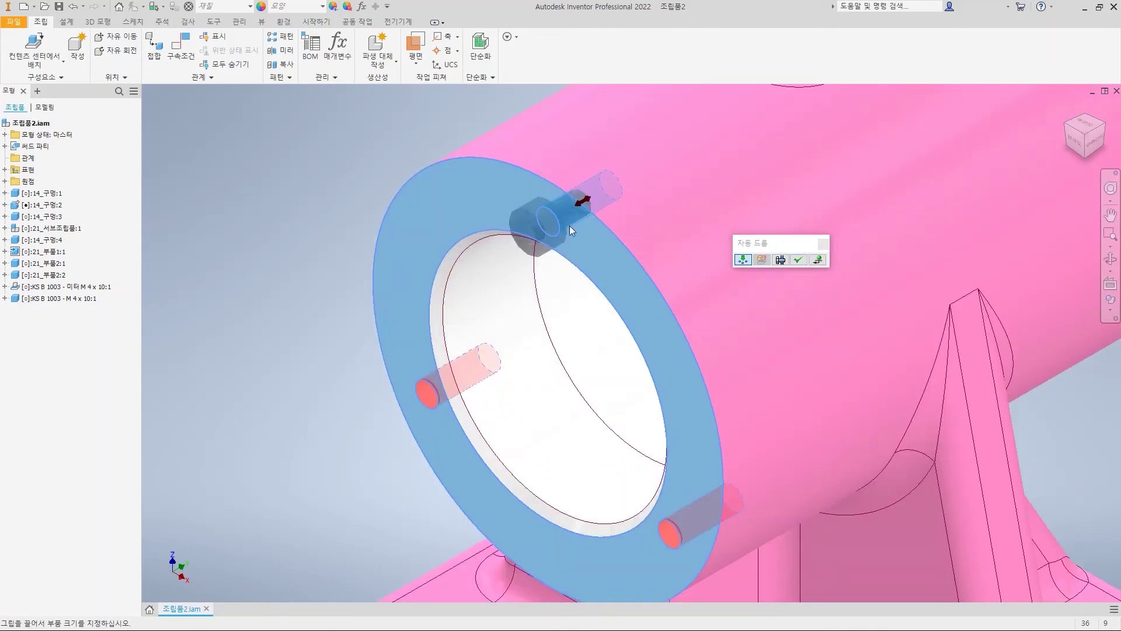